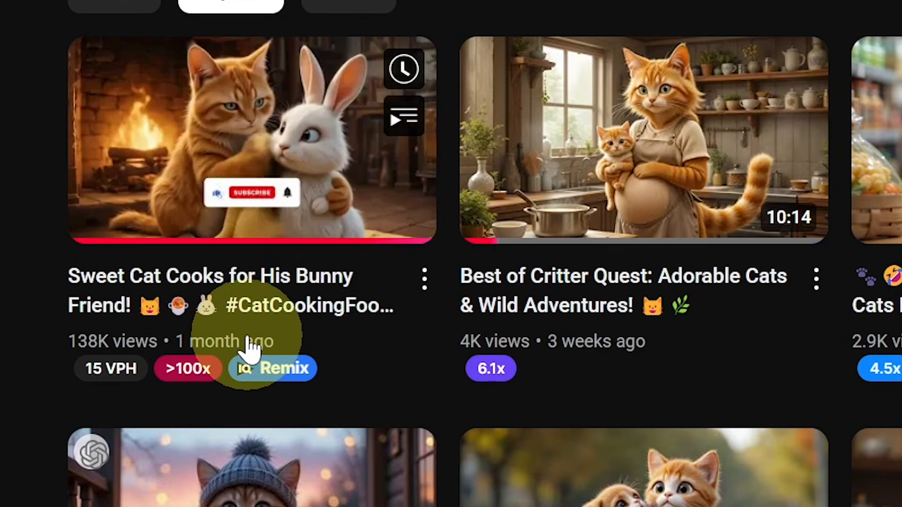
Browse the channel's Popular videos list.
scroll(773, 312, up, 3)
scroll(751, 301, up, 5)
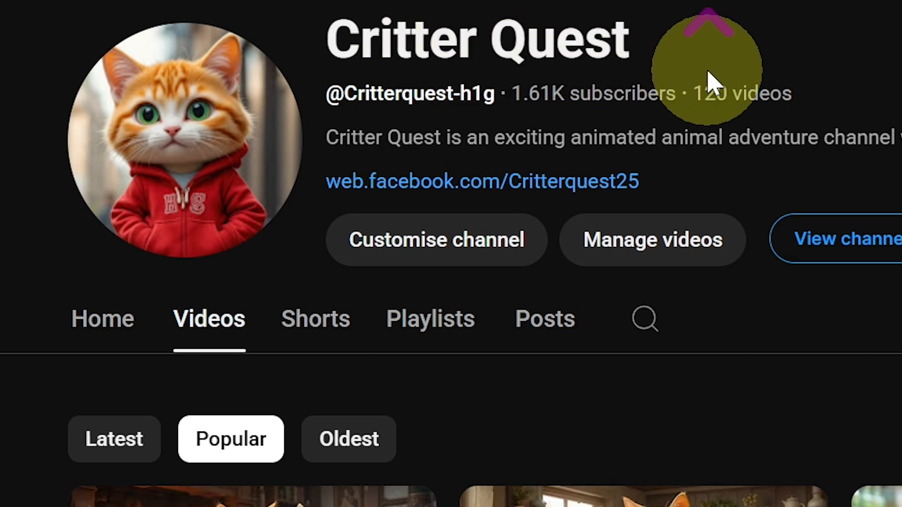
scroll(709, 82, up, 3)
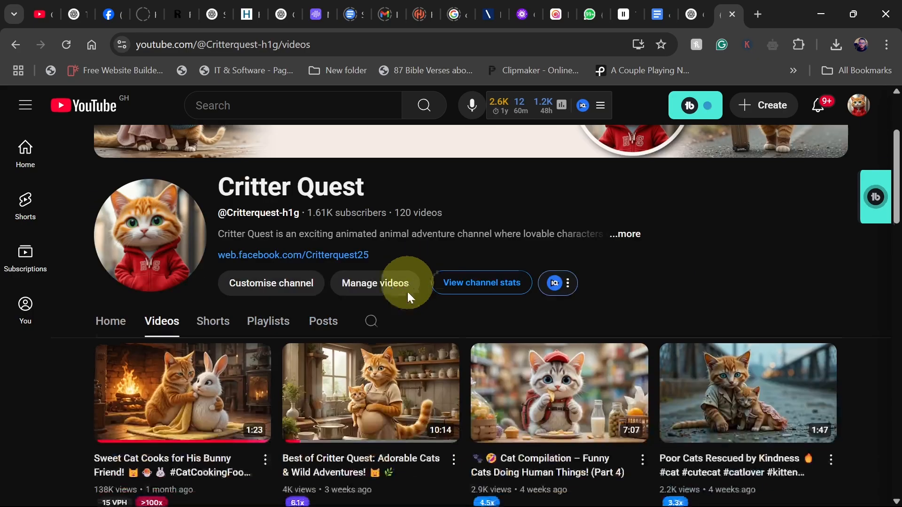
scroll(695, 393, down, 3)
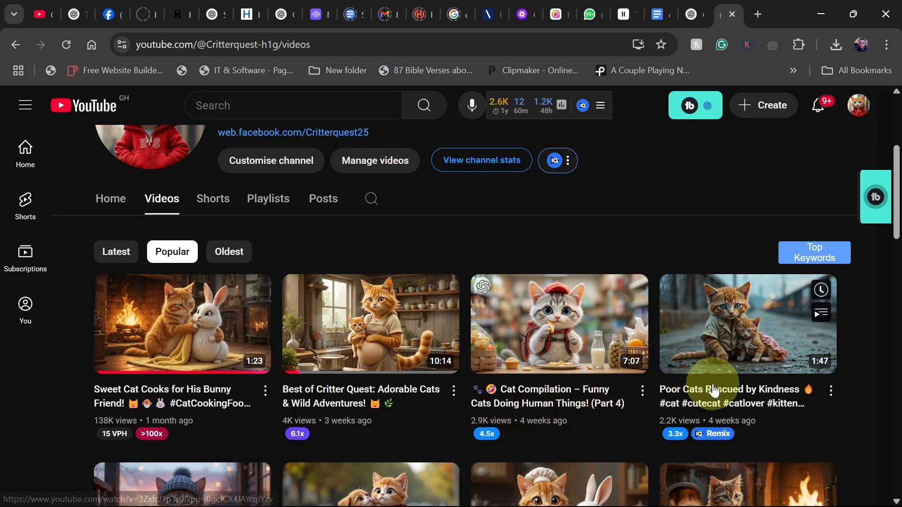
Open the cat quest document and read through the image-prompt template.
click(657, 15)
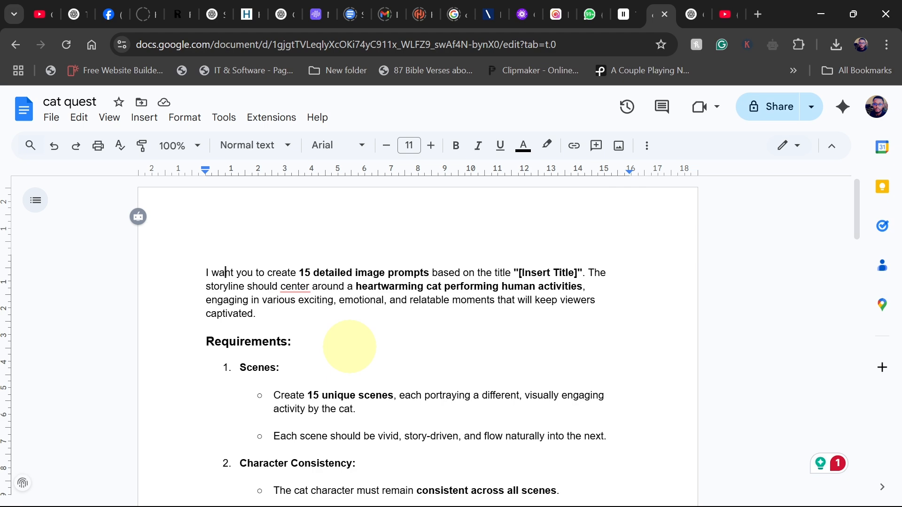
scroll(350, 347, down, 10)
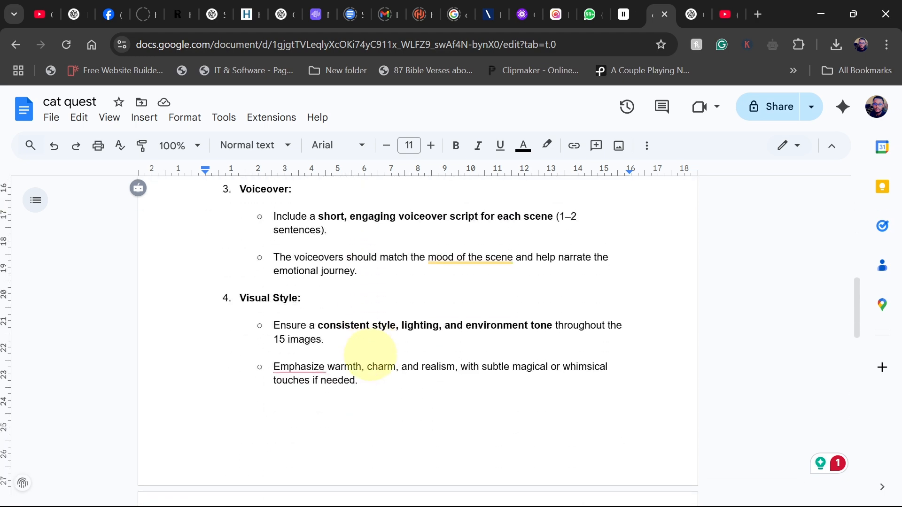
scroll(370, 355, up, 7)
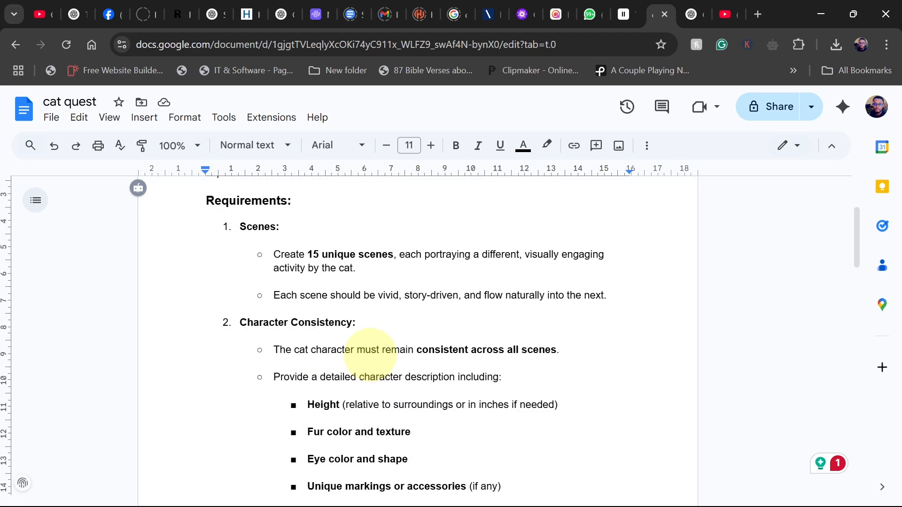
scroll(371, 355, up, 3)
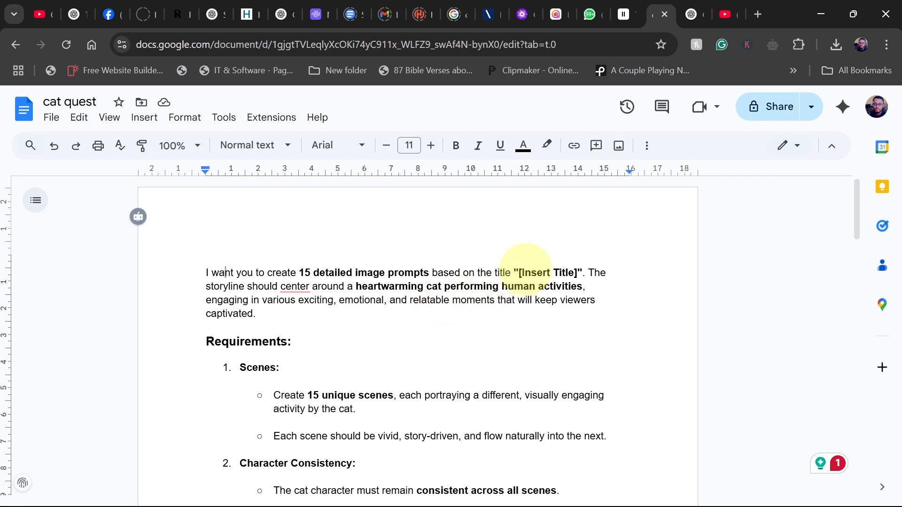
scroll(389, 362, down, 3)
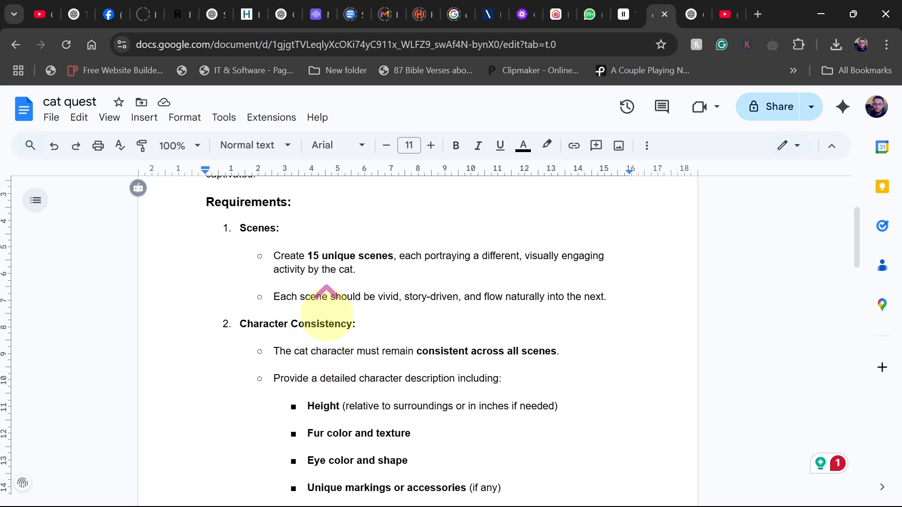
scroll(329, 322, up, 3)
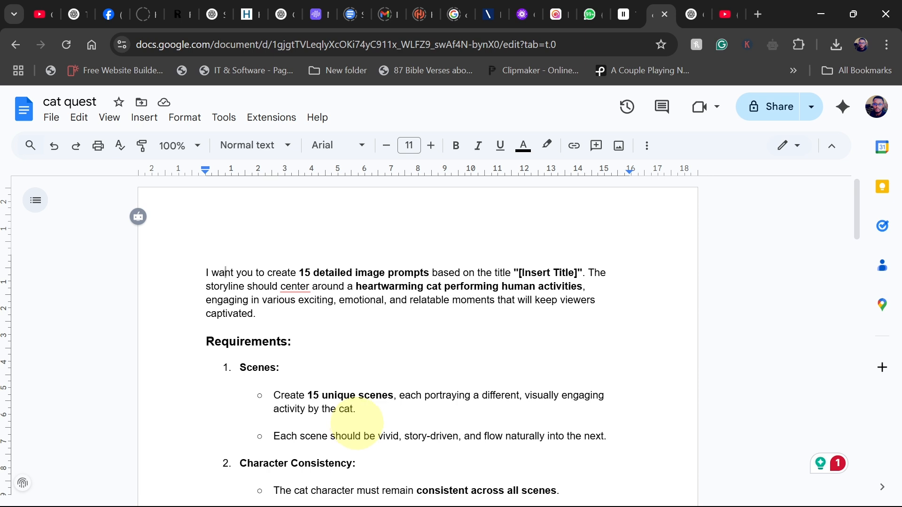
Review the list of tiny cat video titles in an earlier ChatGPT chat.
click(692, 15)
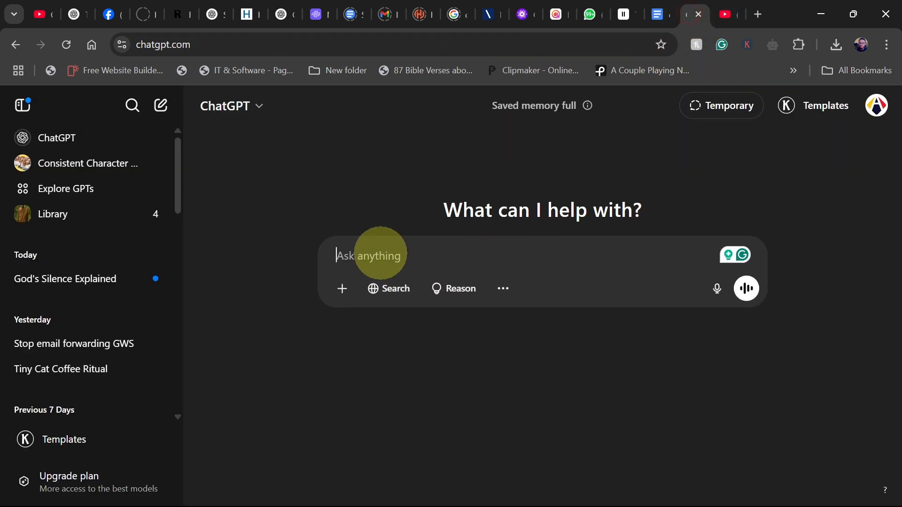
click(380, 252)
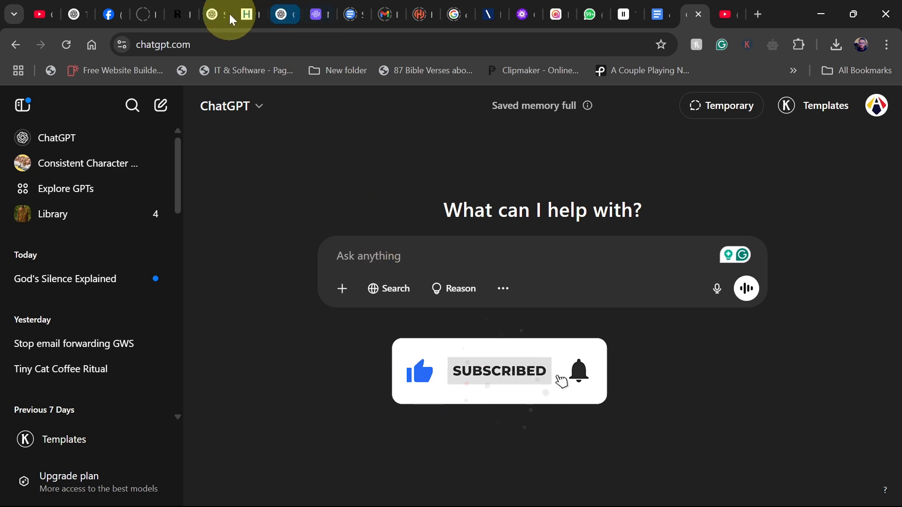
click(214, 14)
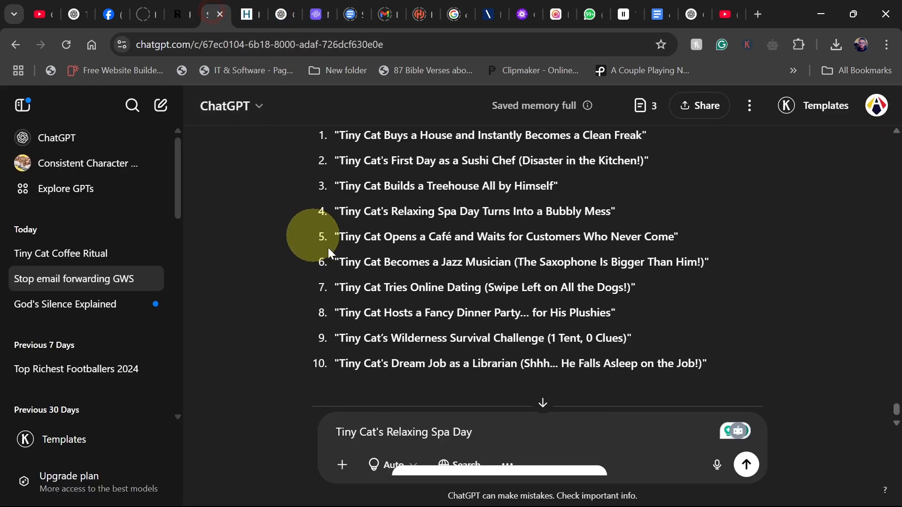
scroll(416, 276, down, 3)
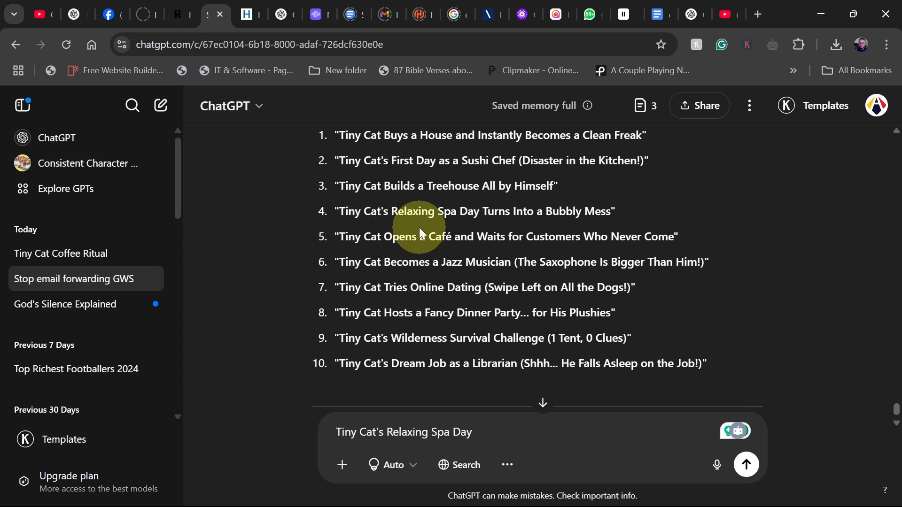
click(694, 8)
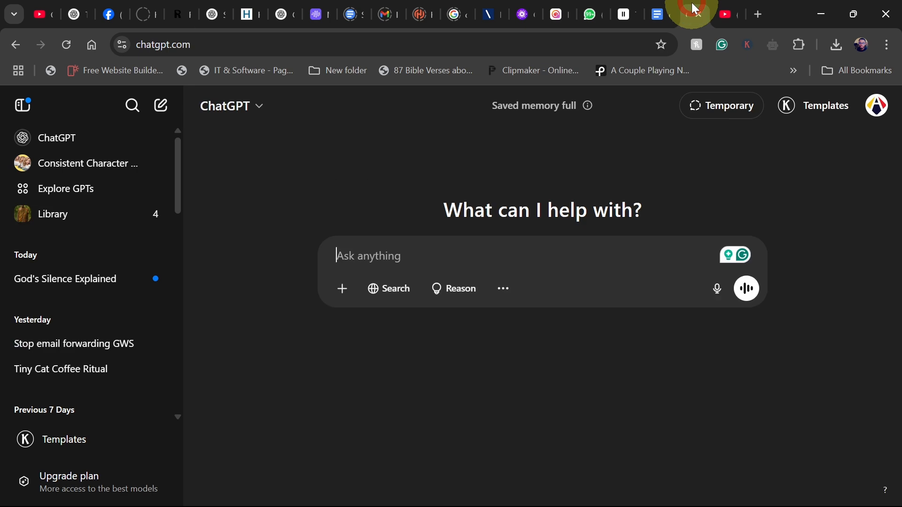
Copy the whole prompt template from the document and paste it into a new ChatGPT chat.
click(658, 15)
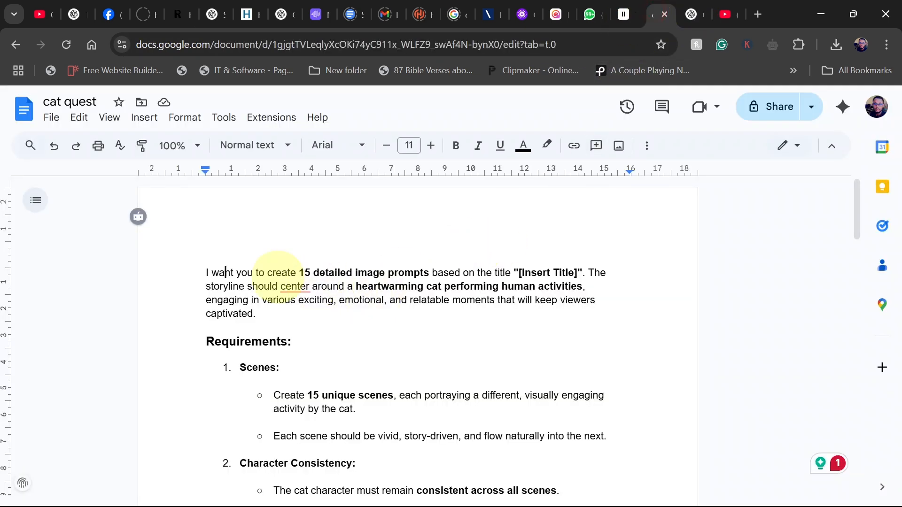
drag(195, 261, 486, 344)
scroll(371, 423, down, 10)
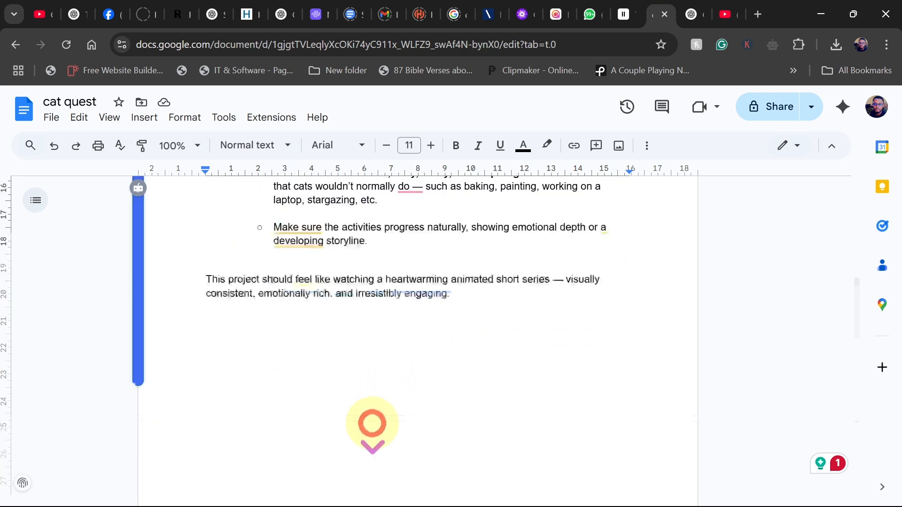
drag(414, 321, 415, 319)
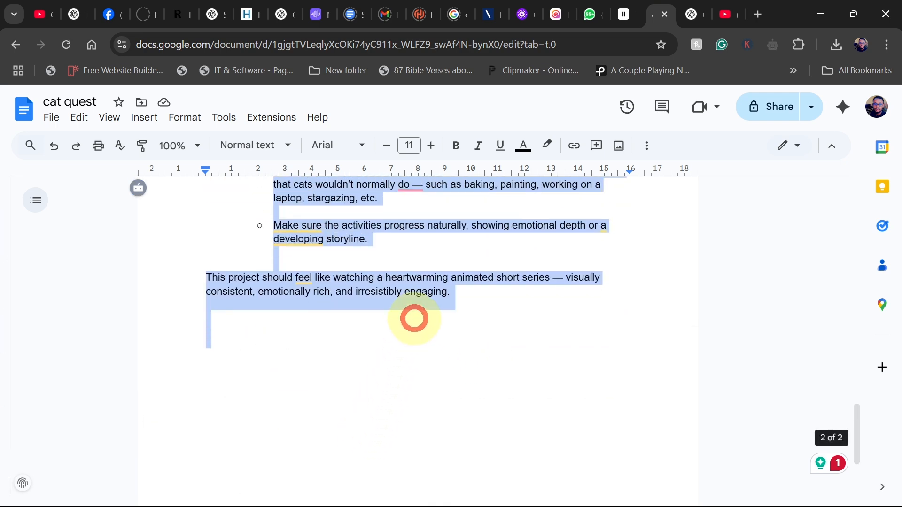
click(690, 13)
click(367, 267)
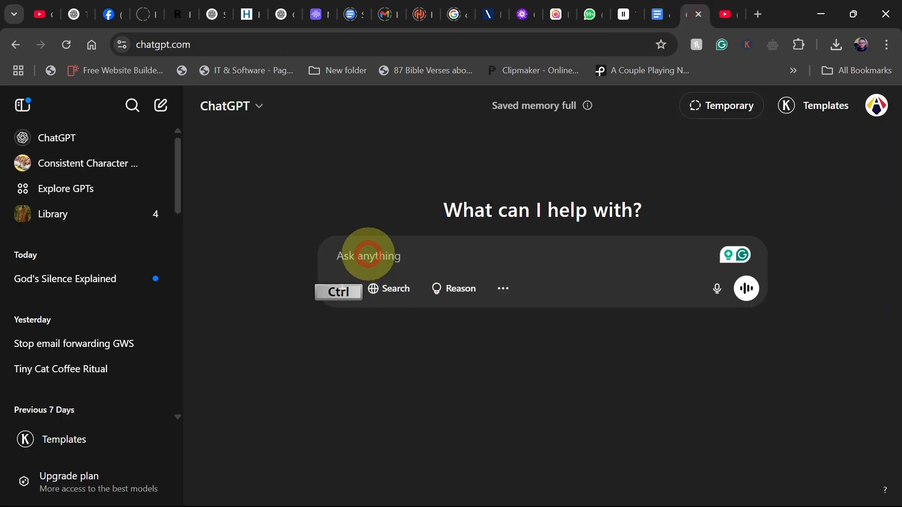
key(ctrl+v)
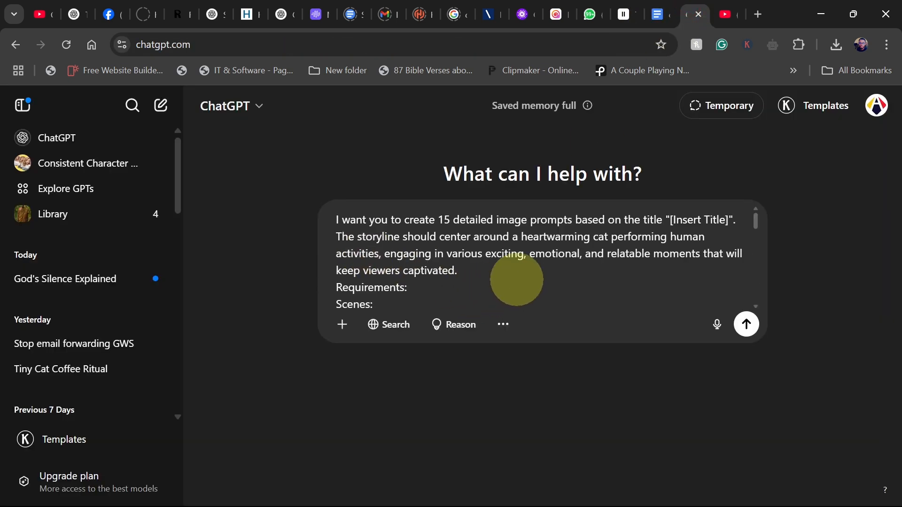
scroll(559, 235, down, 5)
scroll(564, 238, up, 5)
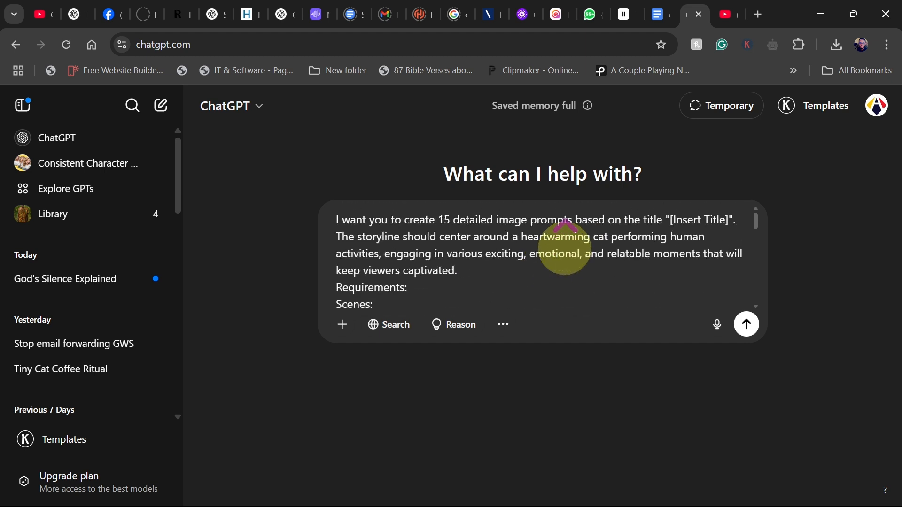
drag(670, 220, 724, 220)
click(518, 237)
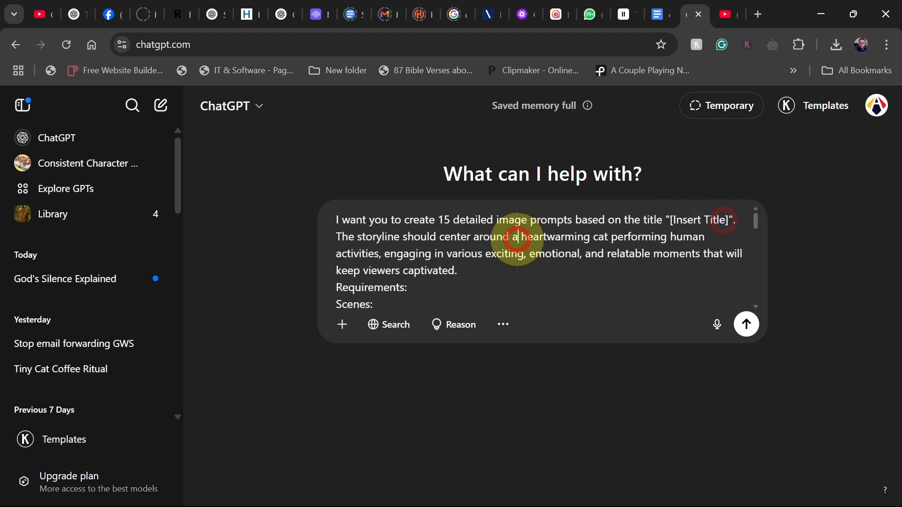
Copy the title "Tiny Cat's Relaxing Spa Day" from the earlier chat's title list.
click(213, 14)
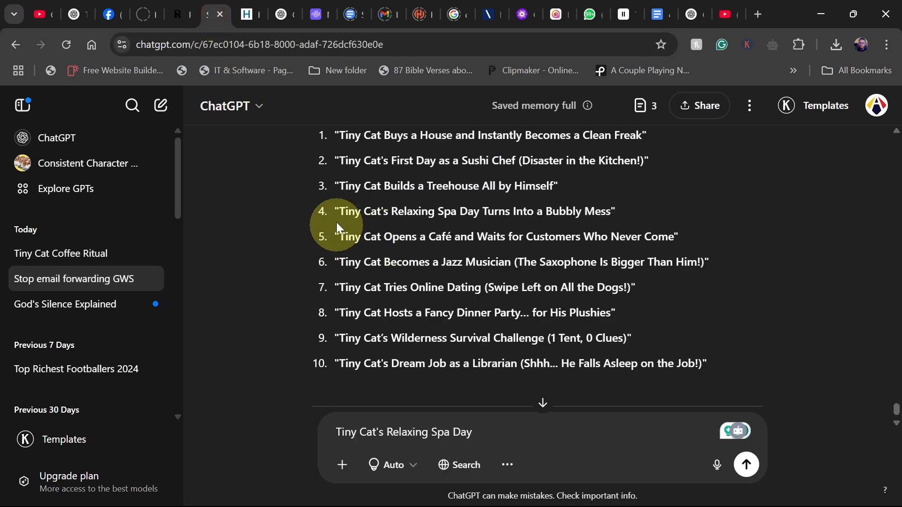
drag(339, 211, 477, 211)
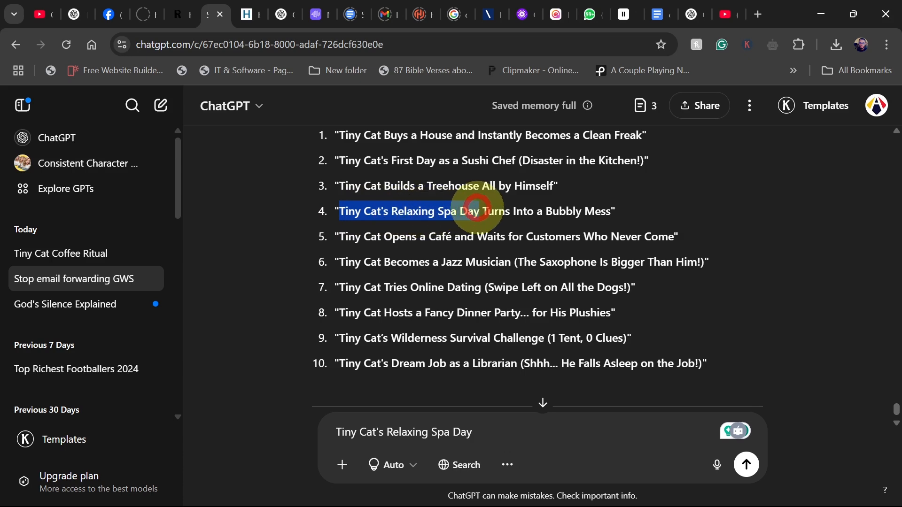
right_click(382, 213)
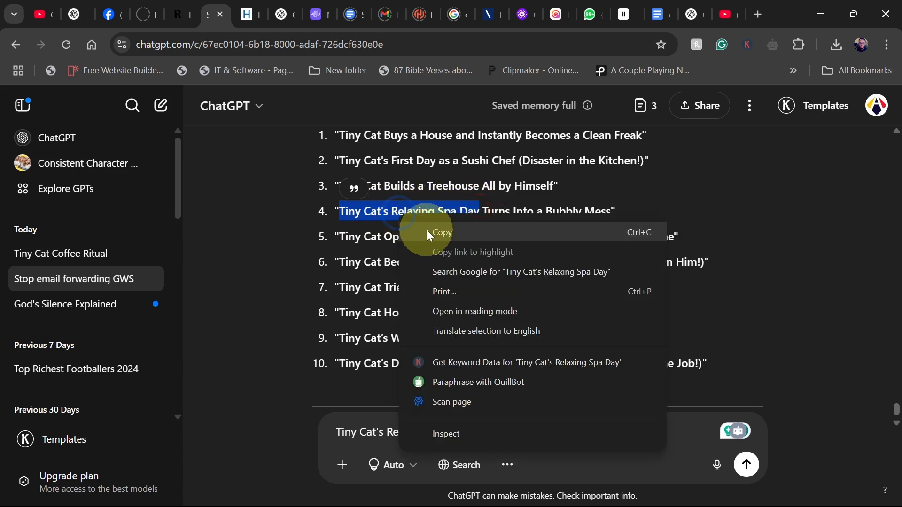
click(438, 233)
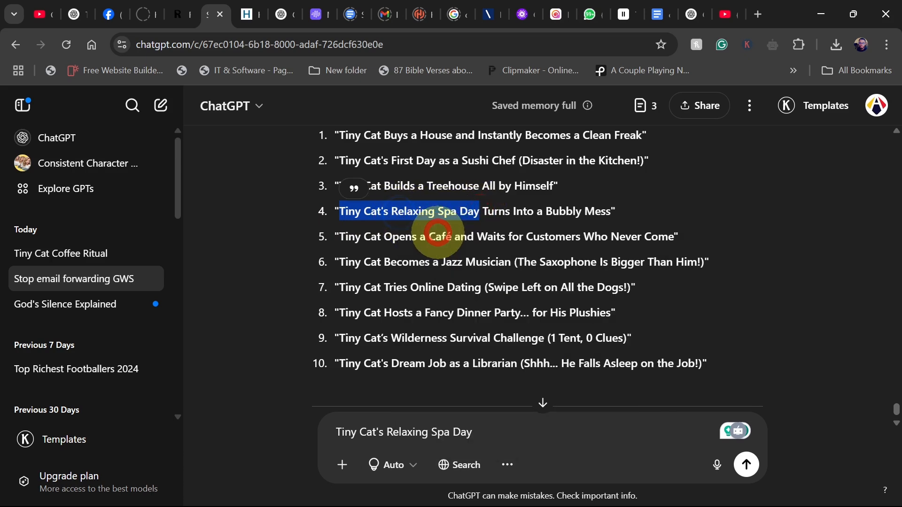
Replace the [Insert Title] placeholder with the copied title and send the prompt.
click(693, 19)
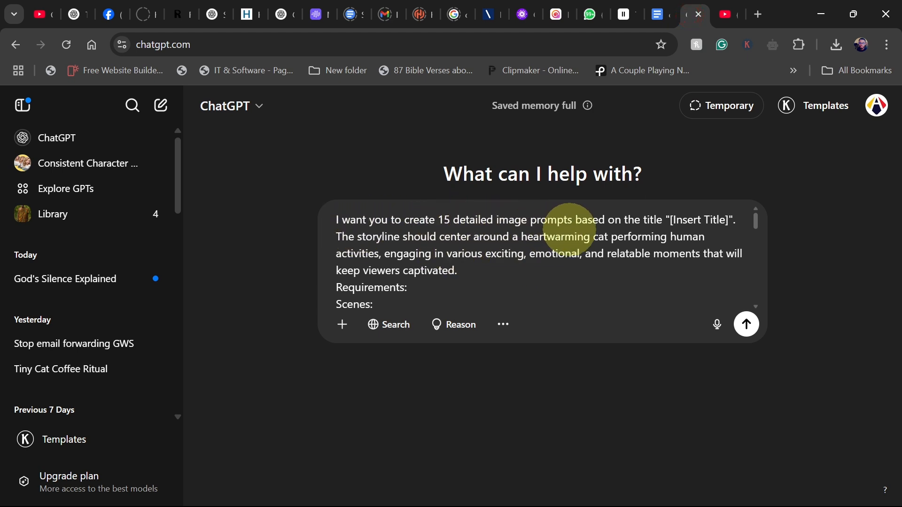
drag(671, 218, 722, 220)
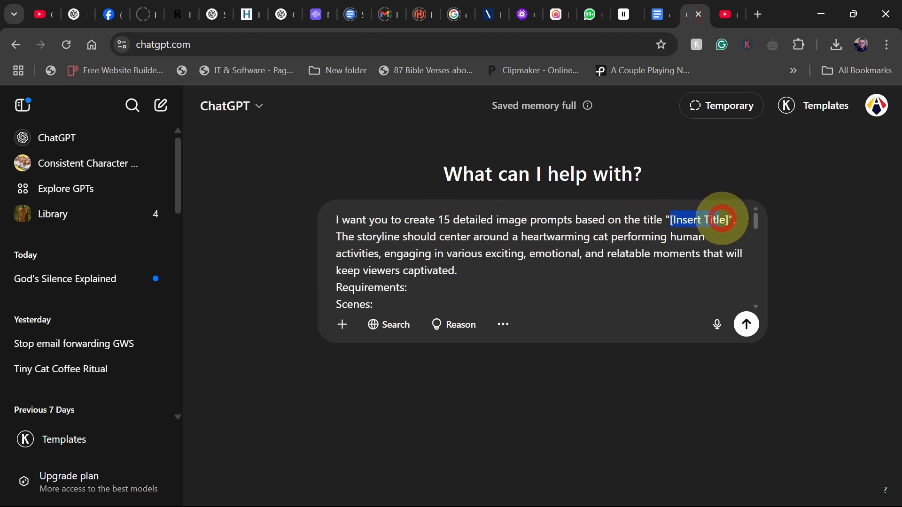
key(ctrl+v)
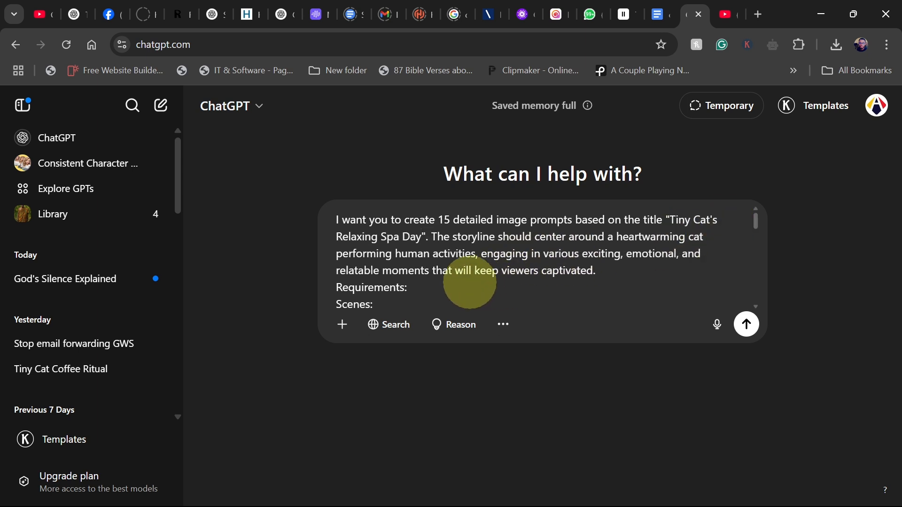
scroll(451, 292, down, 8)
scroll(429, 280, down, 3)
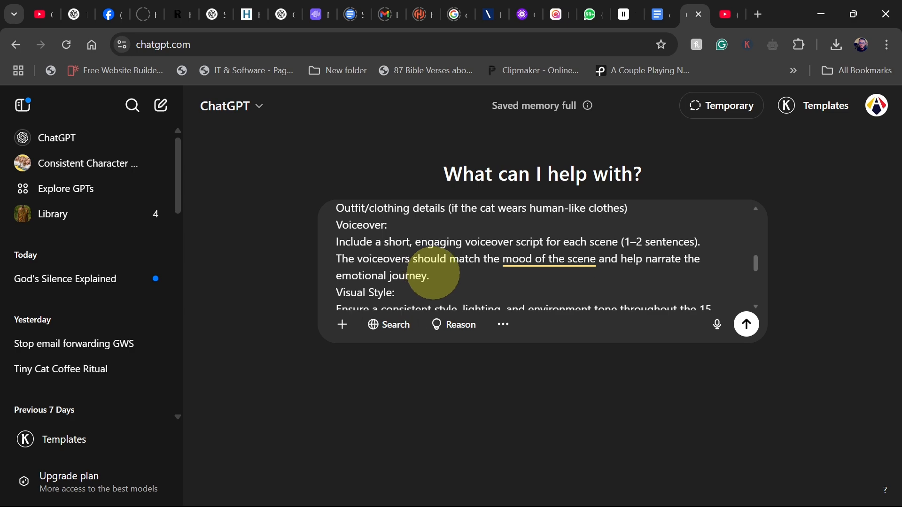
click(747, 323)
Read through the generated character description and the 15 scene prompts with voiceovers.
scroll(453, 297, down, 4)
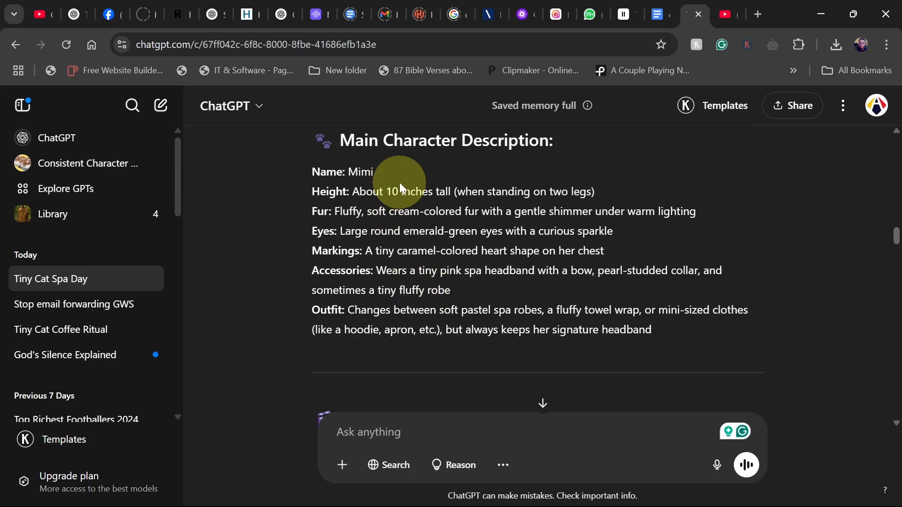
drag(312, 174, 647, 330)
click(454, 322)
scroll(437, 320, down, 10)
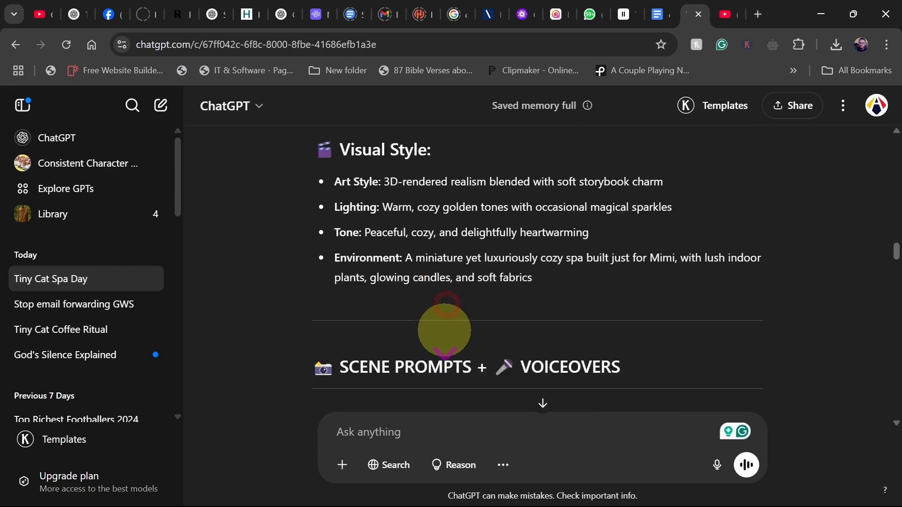
scroll(357, 296, down, 20)
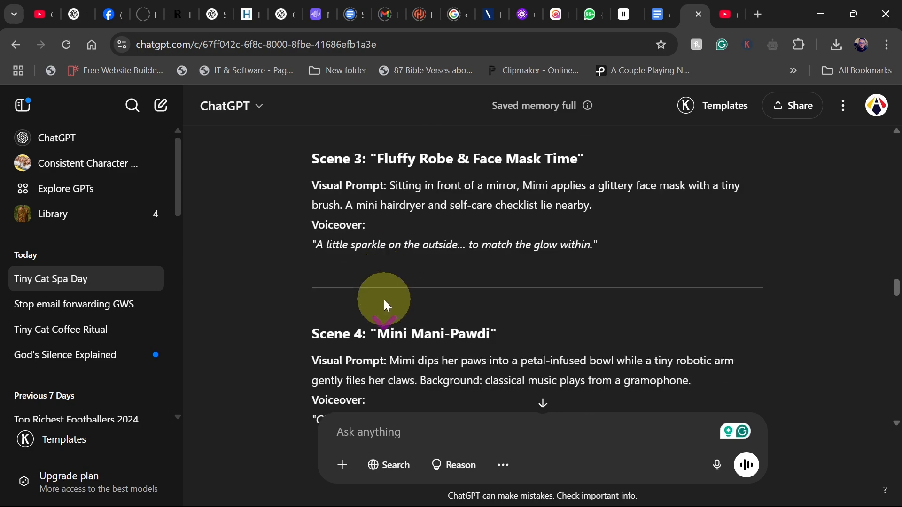
scroll(384, 301, down, 20)
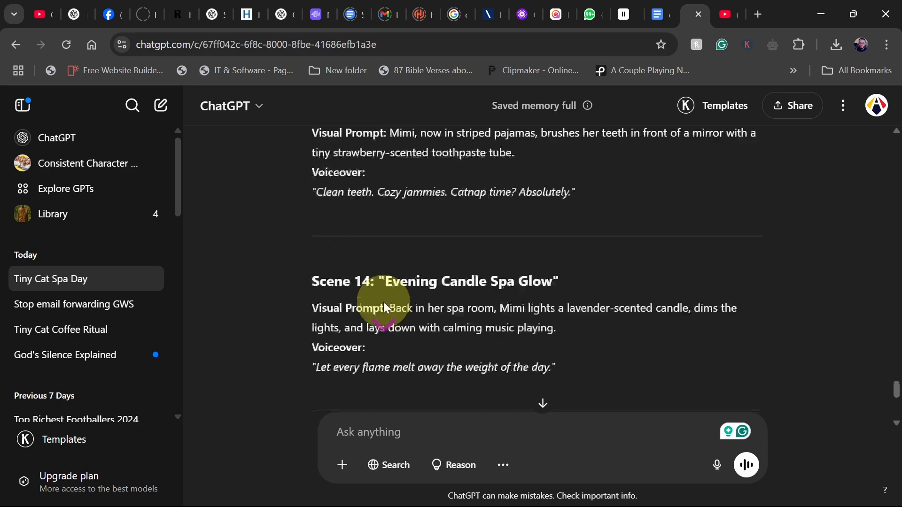
scroll(383, 308, down, 3)
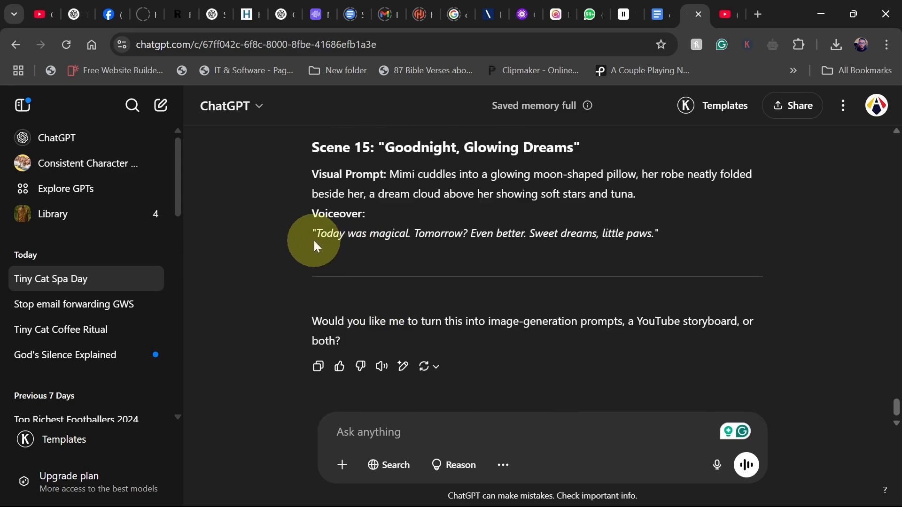
scroll(381, 250, up, 20)
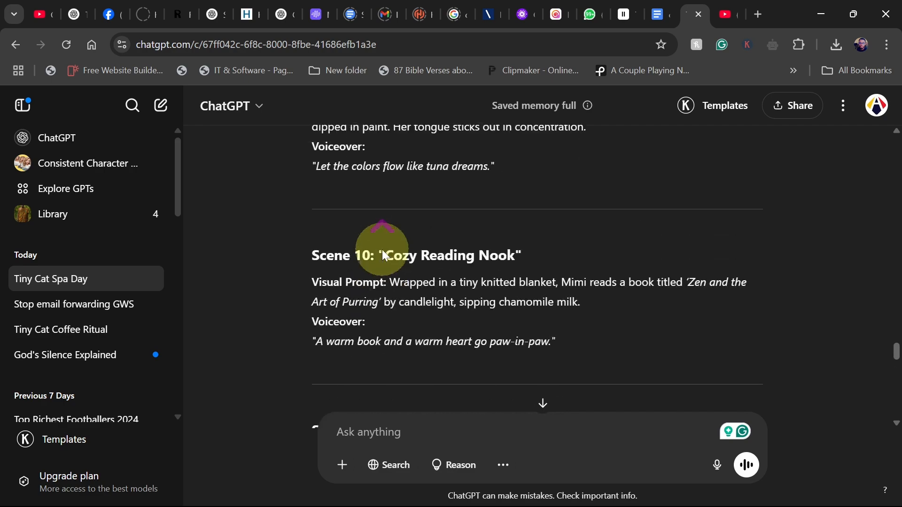
scroll(384, 254, up, 20)
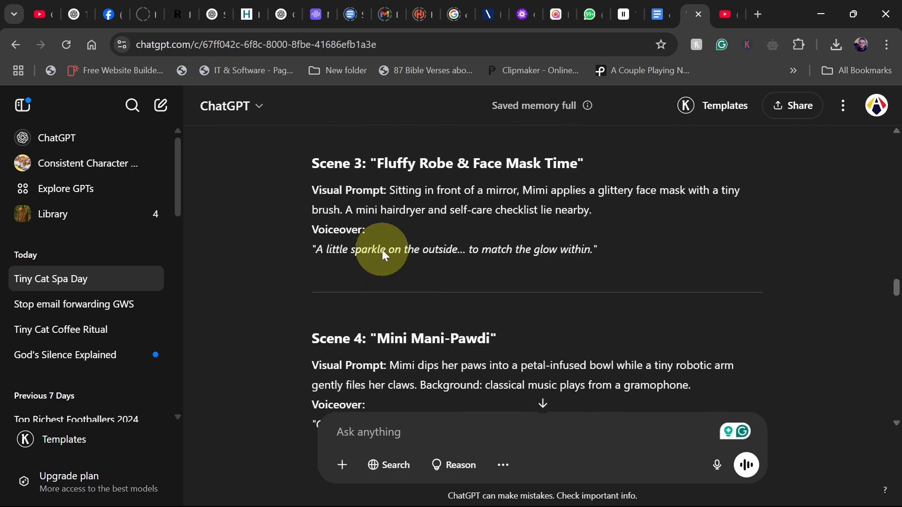
Copy Mimi's main character description from the chat into a blank Word document.
scroll(384, 253, up, 12)
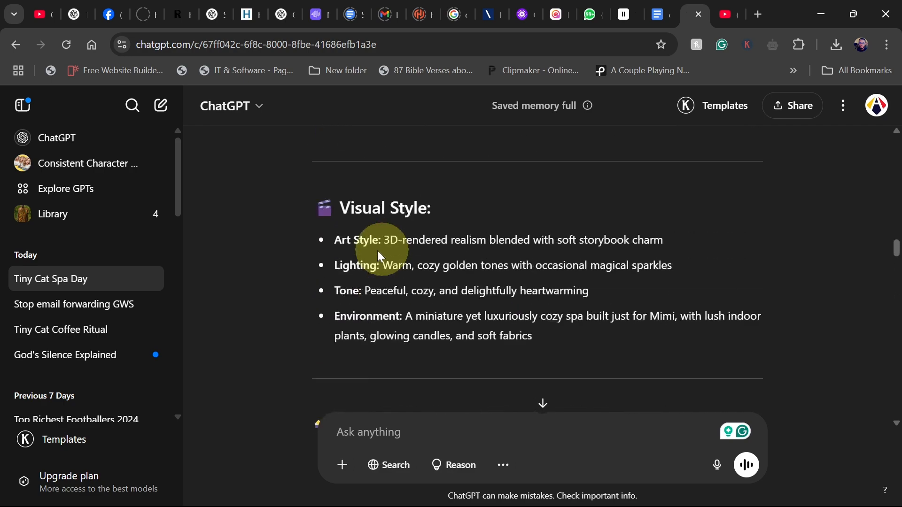
scroll(375, 251, up, 3)
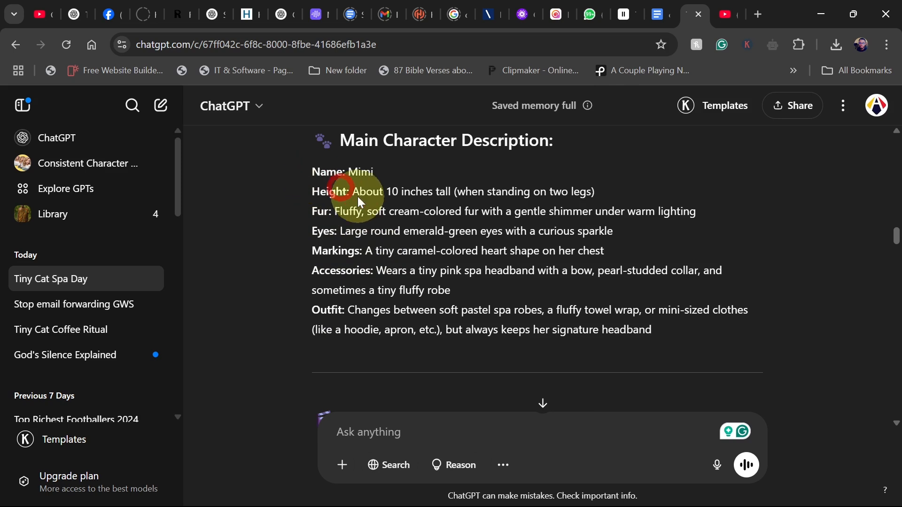
triple_click(640, 333)
key(ctrl+c)
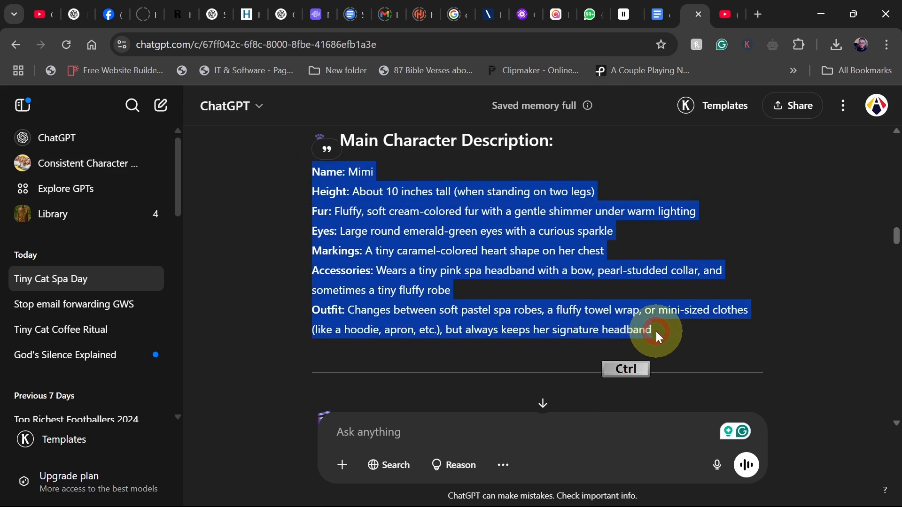
mouse_move(639, 504)
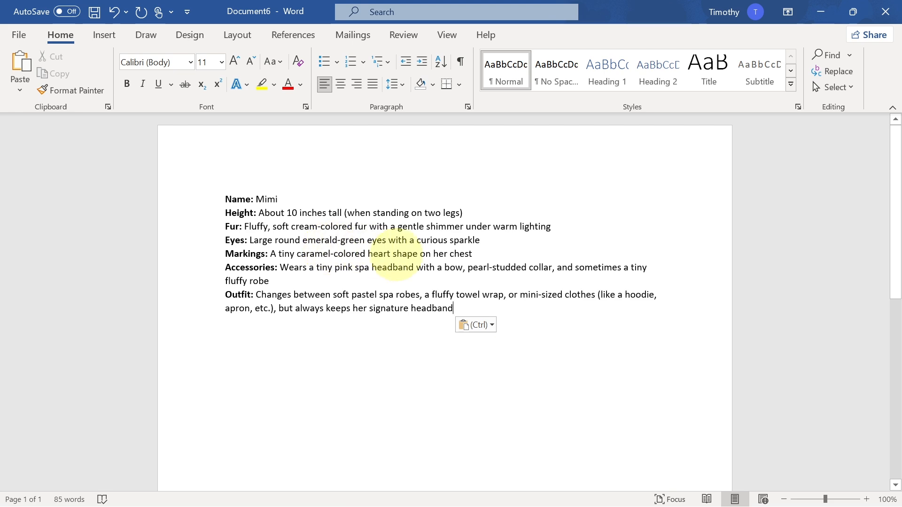
mouse_move(630, 504)
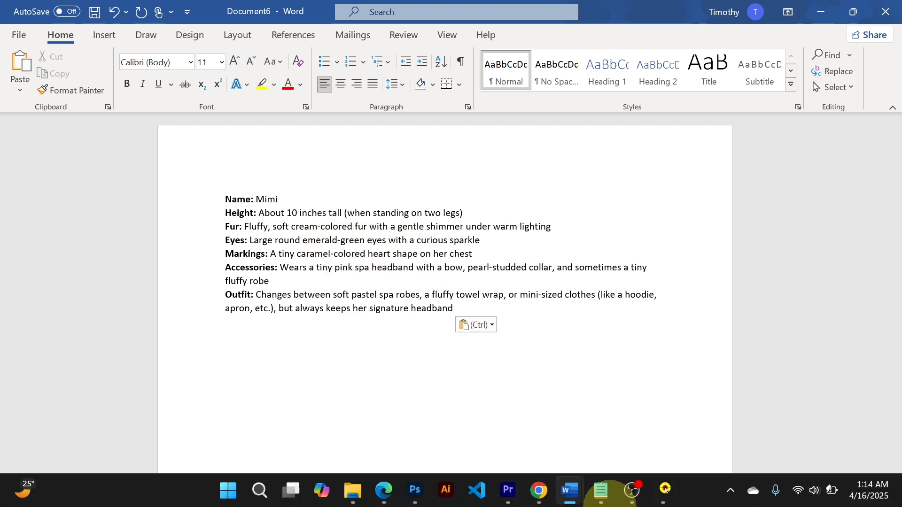
click(543, 492)
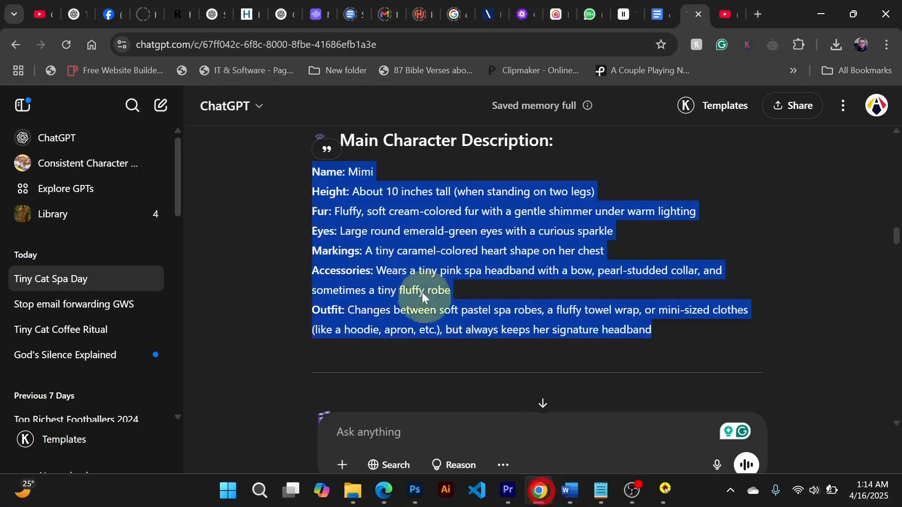
click(428, 292)
scroll(428, 291, down, 3)
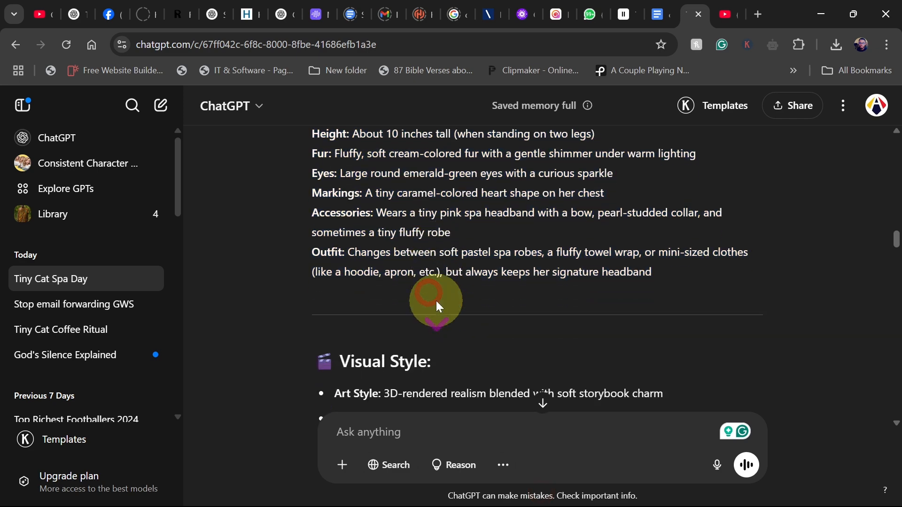
click(524, 15)
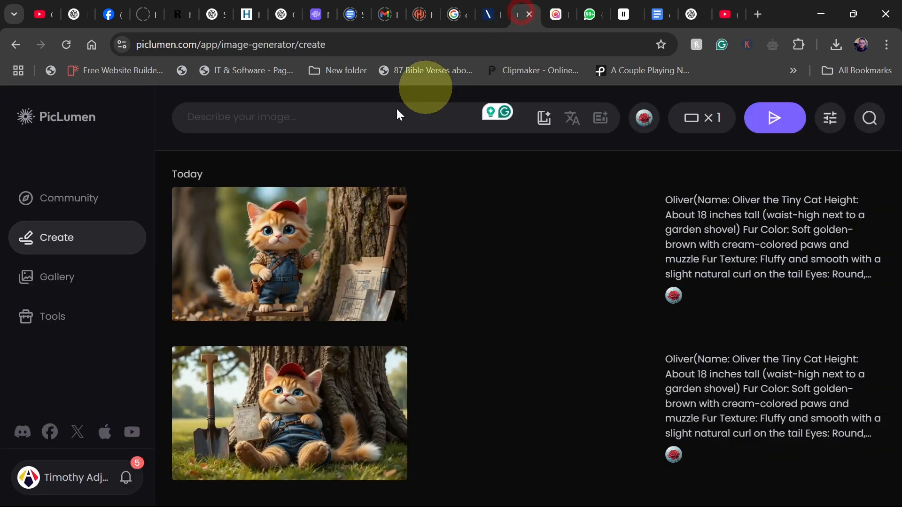
click(279, 113)
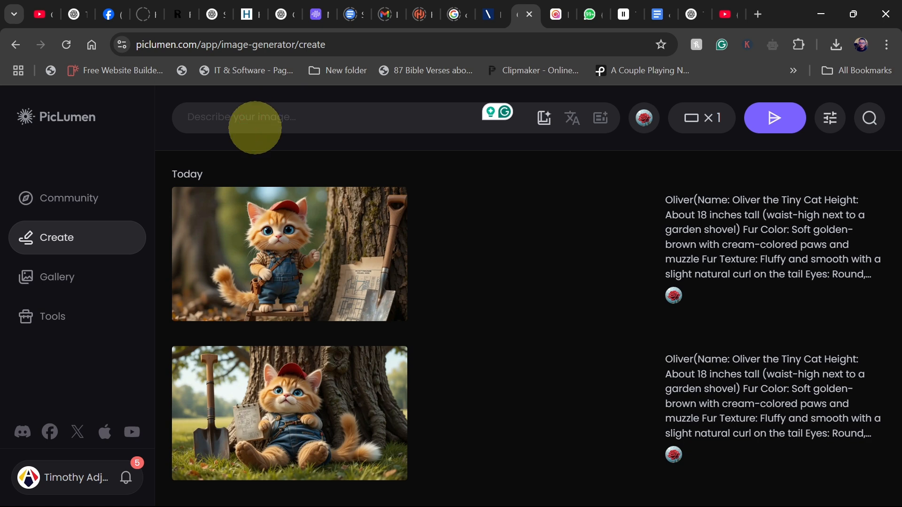
click(689, 14)
Copy the Scene 1 visual prompt text about Mimi stretching on the windowsill.
scroll(464, 292, down, 8)
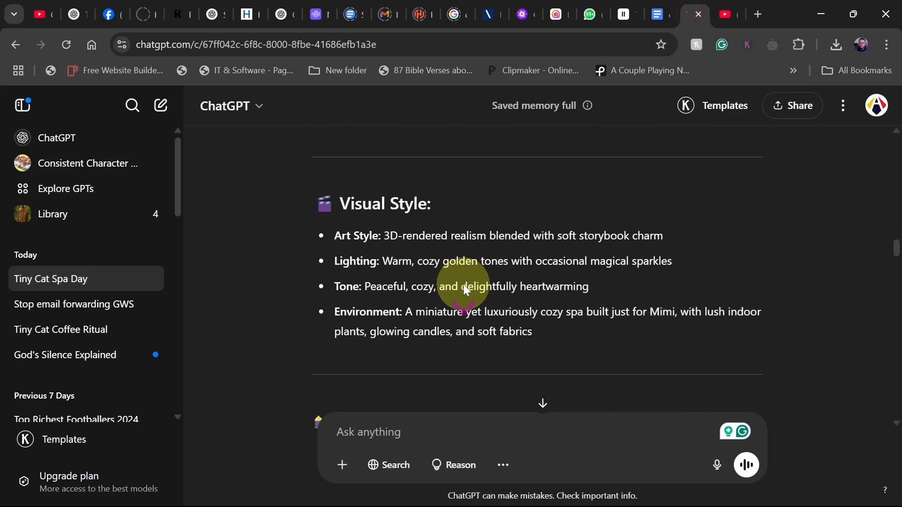
scroll(463, 292, down, 1)
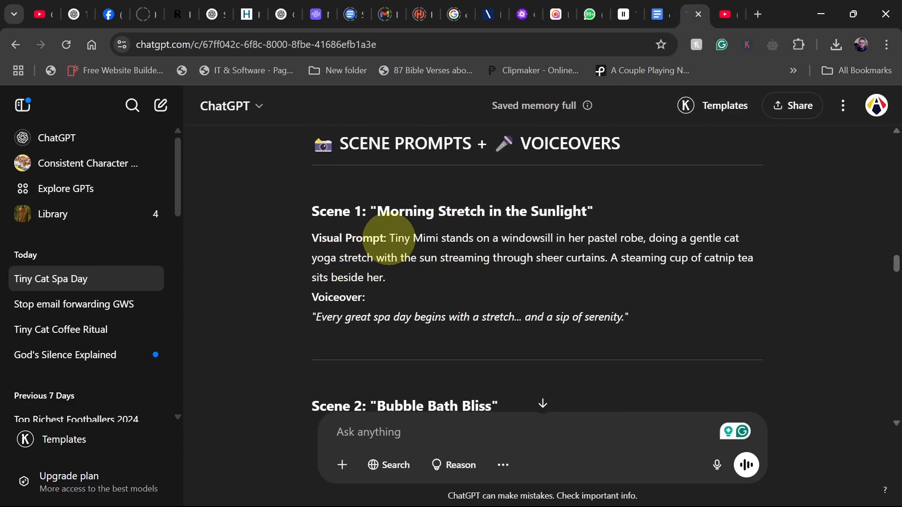
scroll(390, 237, up, 12)
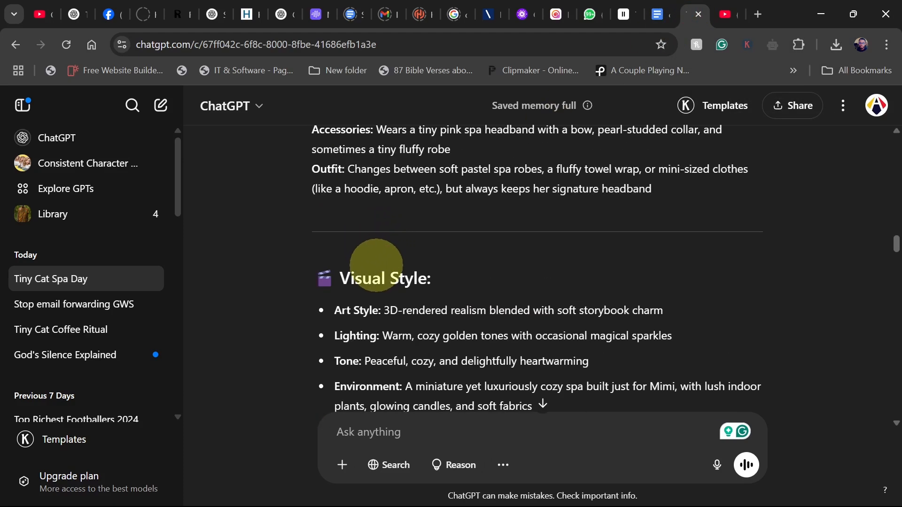
scroll(379, 263, up, 2)
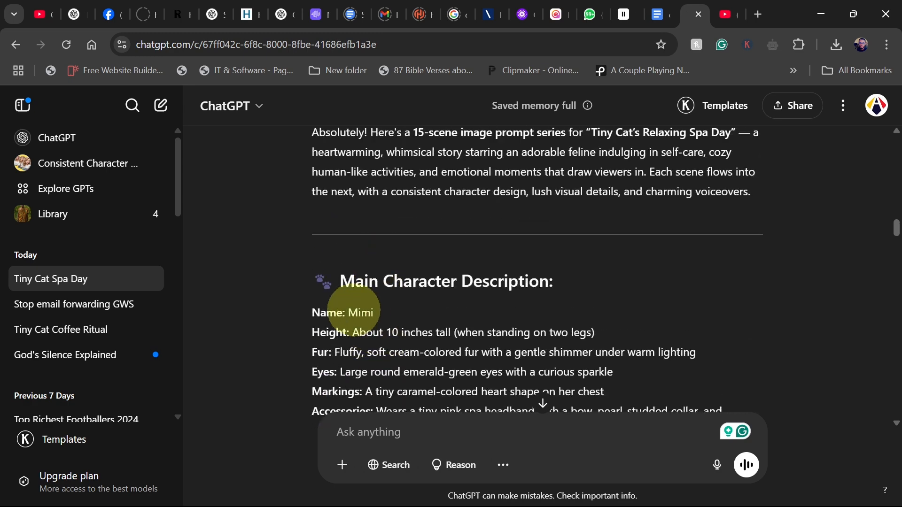
double_click(357, 313)
scroll(407, 312, down, 13)
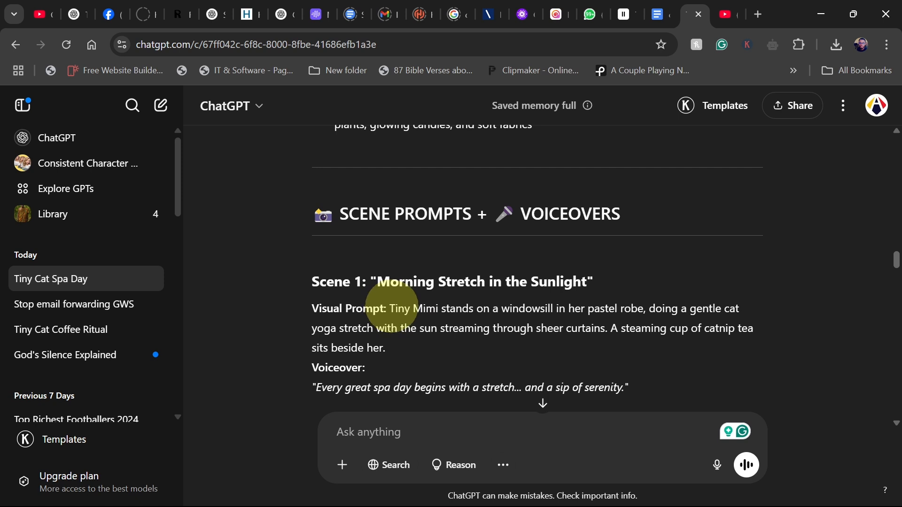
scroll(393, 310, down, 2)
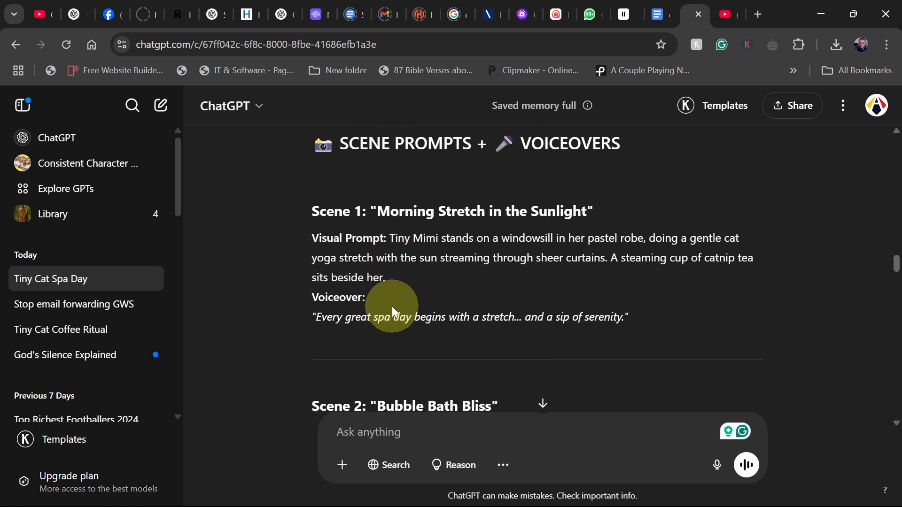
drag(389, 238, 393, 278)
right_click(365, 271)
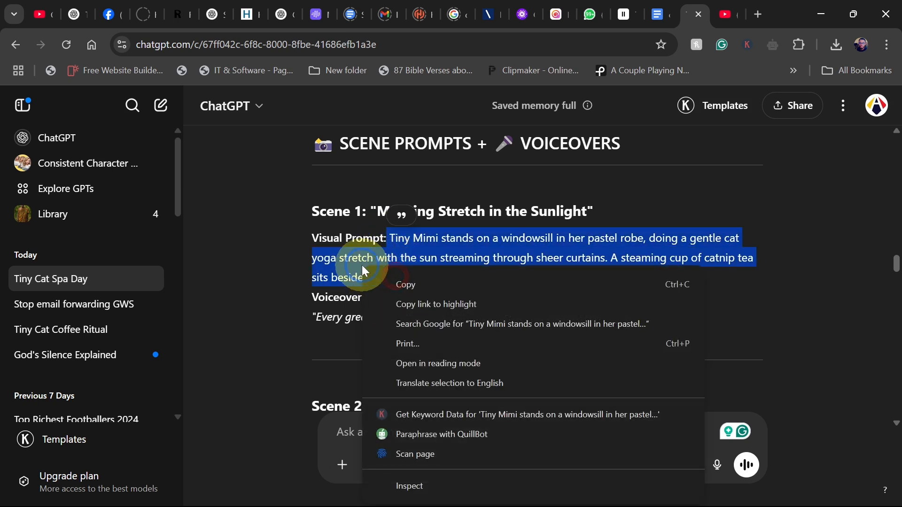
click(404, 285)
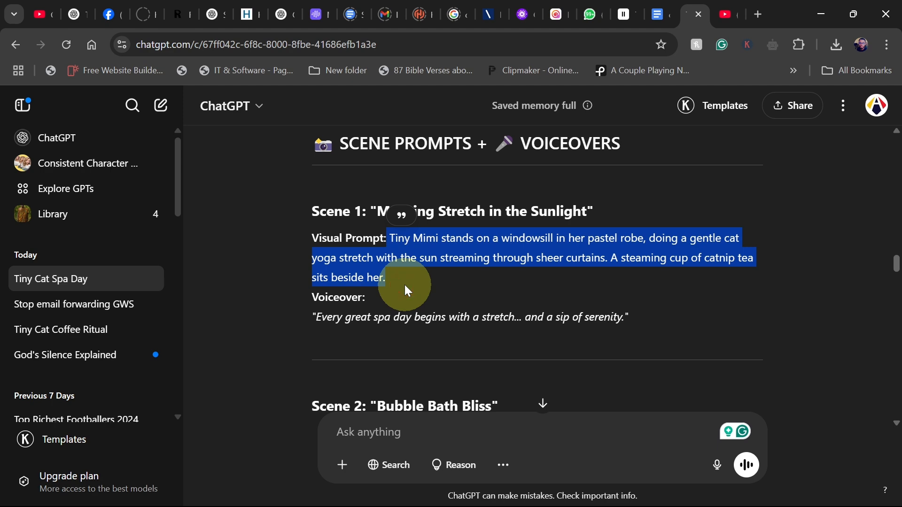
Paste the Scene 1 prompt into the PicLumen image prompt box and add parentheses right after "Mimi".
click(523, 23)
click(307, 114)
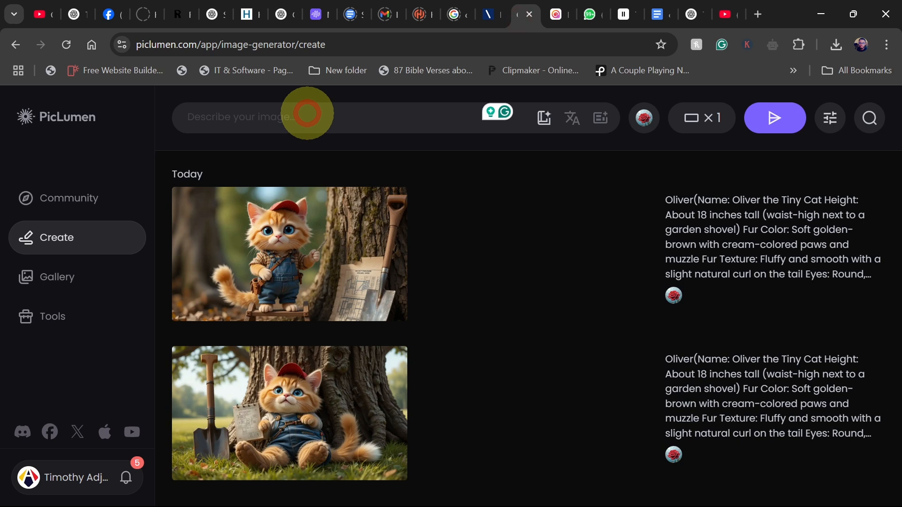
key(ctrl+v)
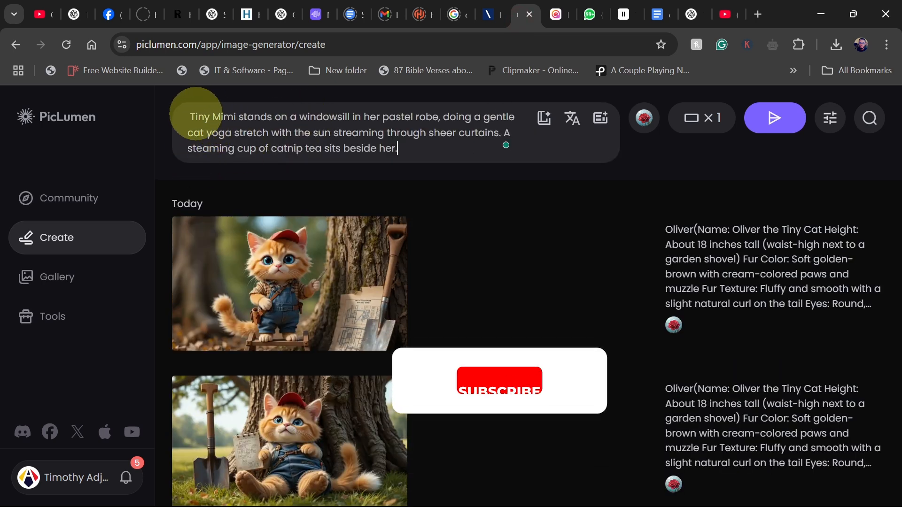
click(236, 116)
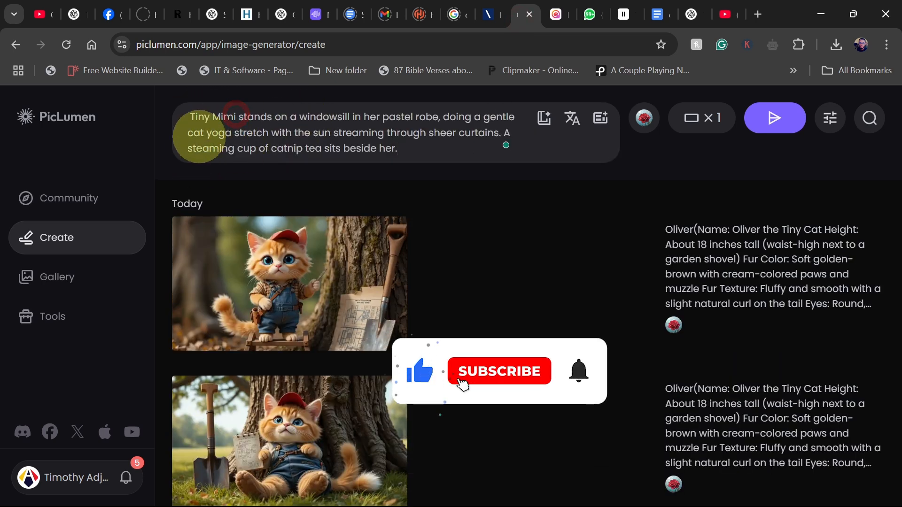
text(())
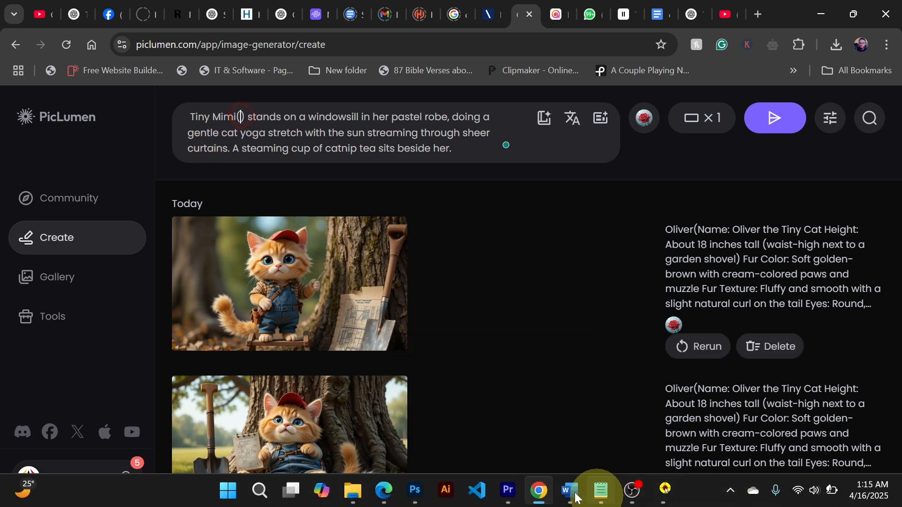
Copy the full character description from the Word document.
mouse_move(571, 494)
click(755, 420)
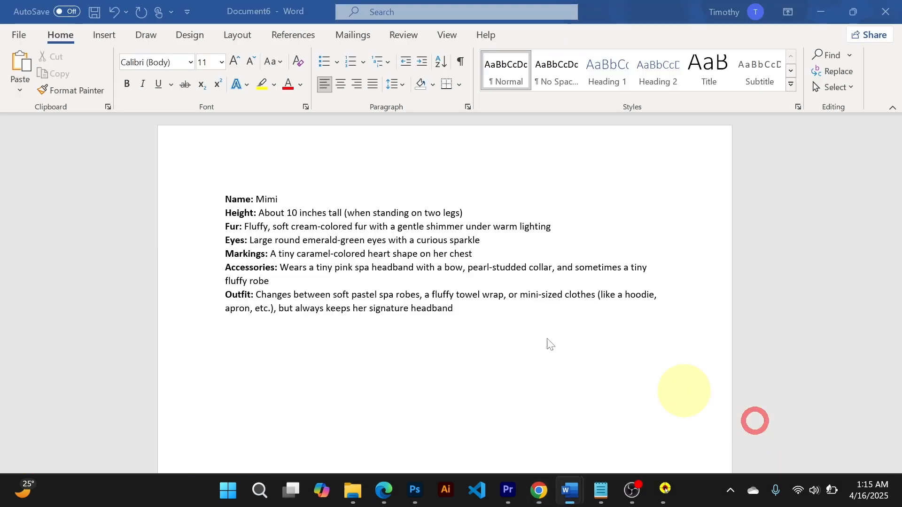
click(442, 294)
drag(410, 281, 212, 192)
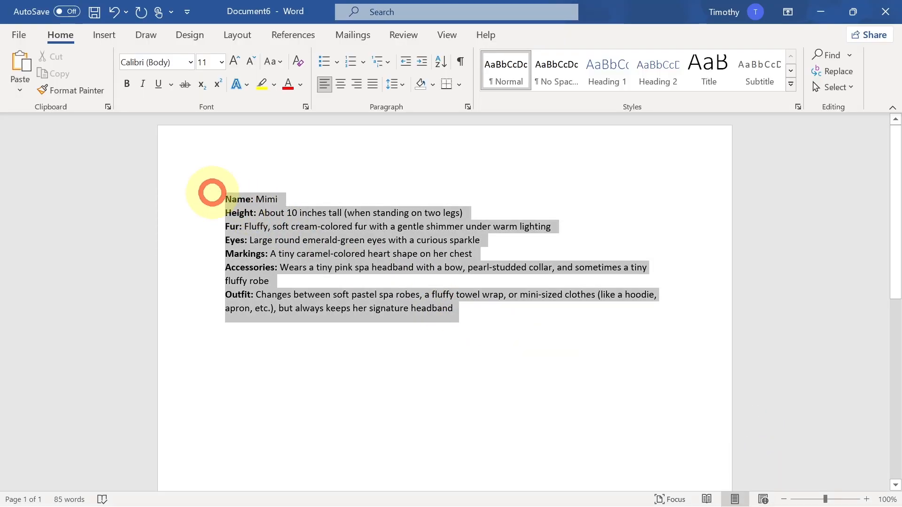
right_click(271, 232)
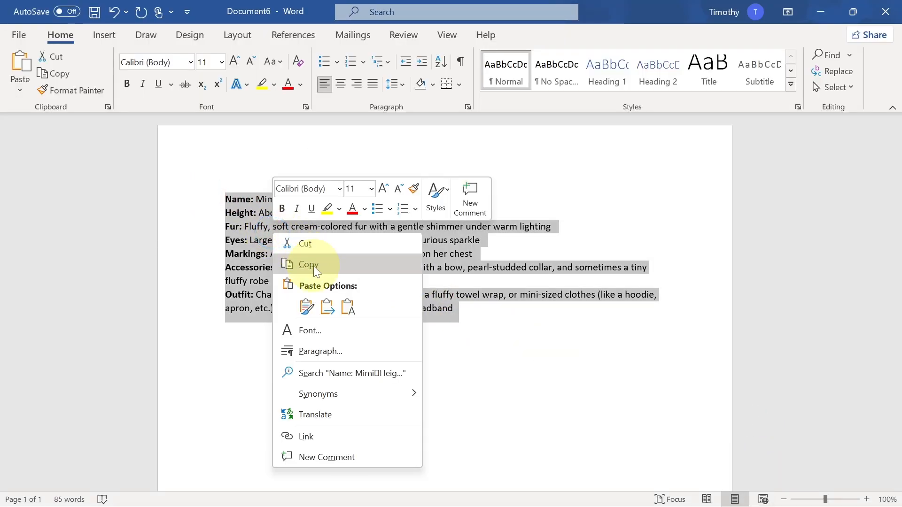
click(313, 267)
Paste the character description inside the parentheses after "Mimi" and generate the image.
click(539, 491)
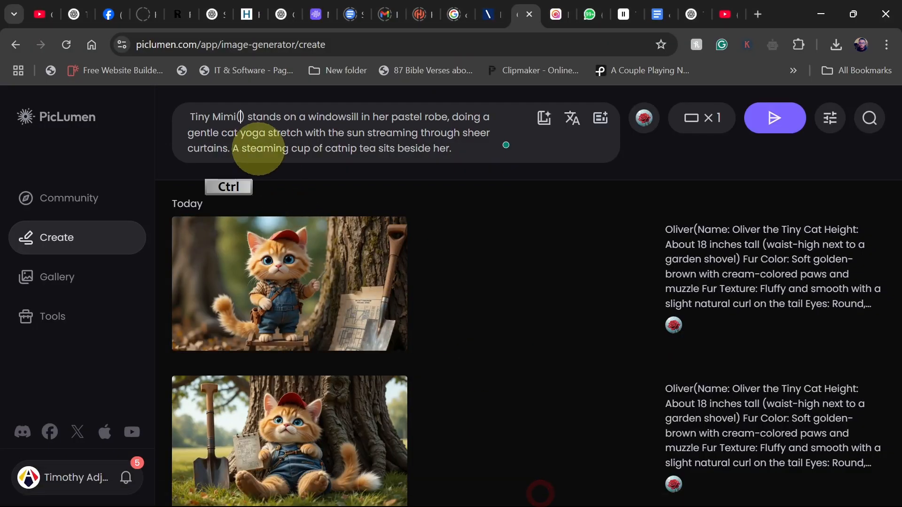
key(ctrl+v)
click(779, 123)
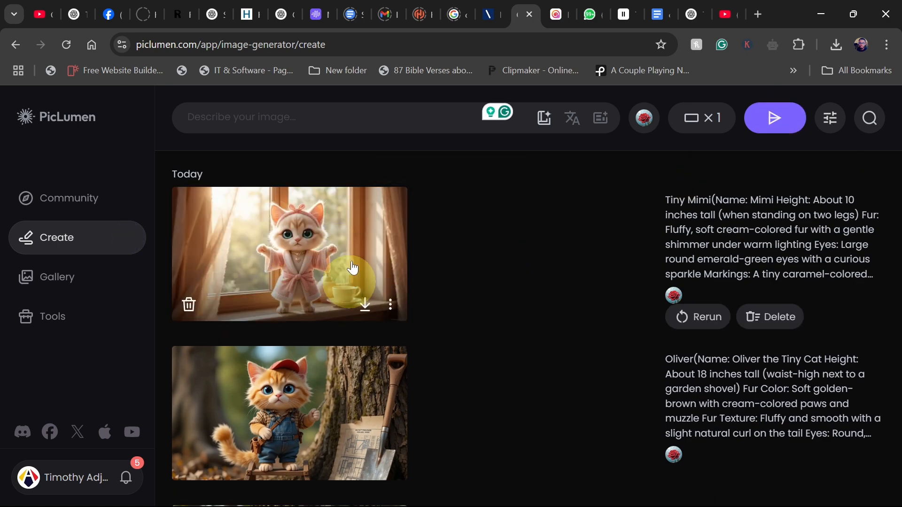
Open the generated Mimi image to inspect its details and check the aspect ratio setting.
click(286, 266)
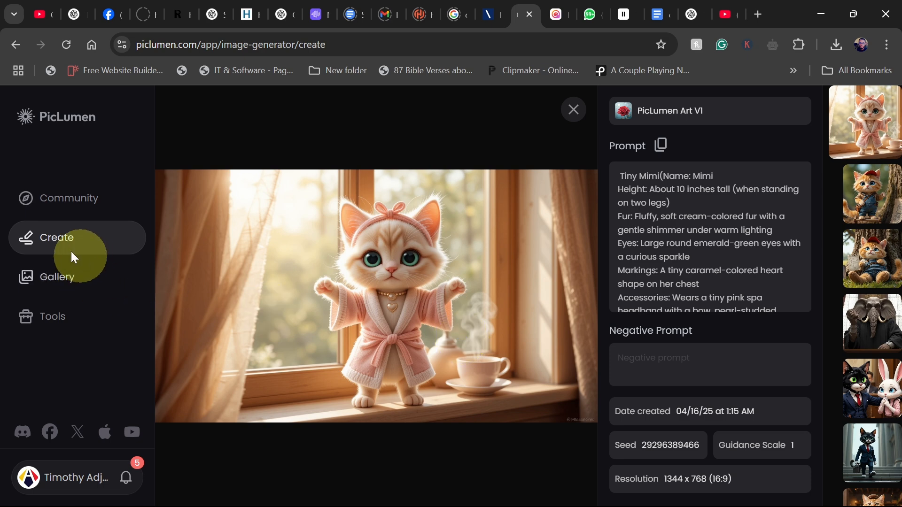
click(49, 239)
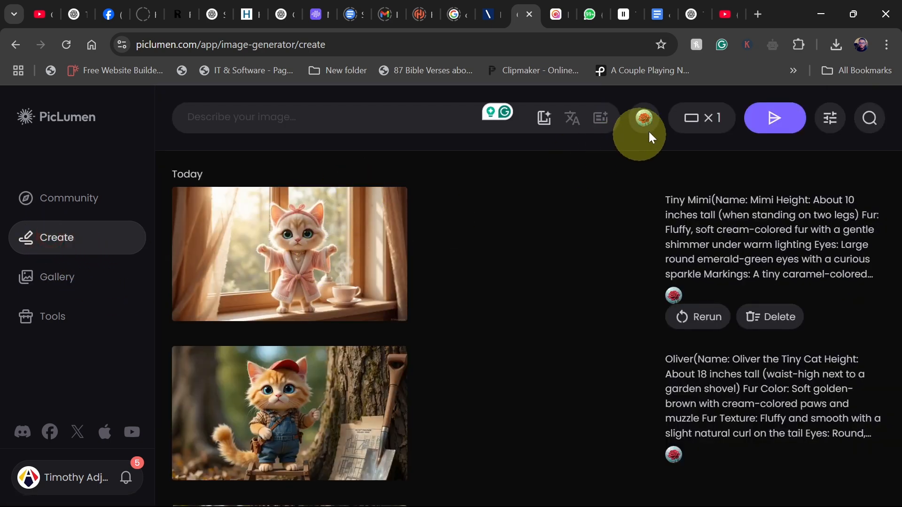
click(701, 118)
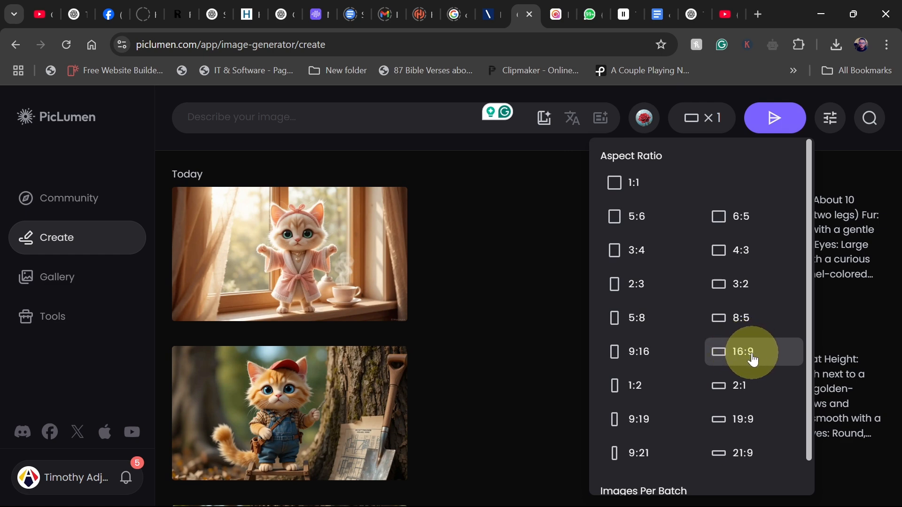
click(461, 248)
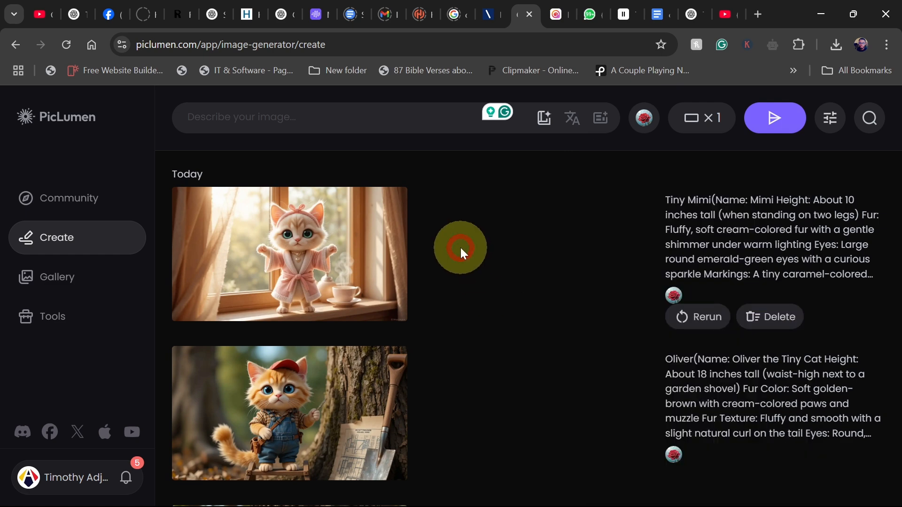
Copy the Scene 2 visual prompt about Mimi soaking in the bathtub and return to PicLumen.
click(687, 14)
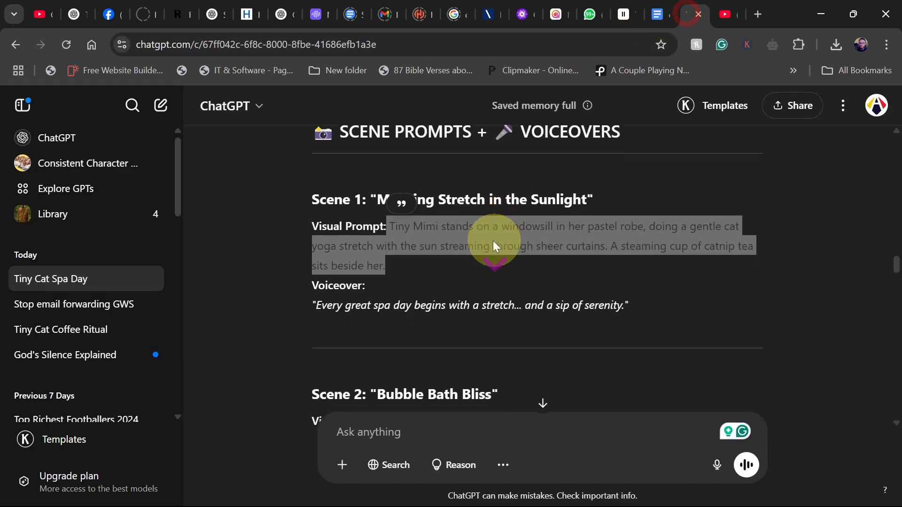
scroll(413, 268, down, 3)
scroll(382, 257, up, 2)
scroll(387, 277, down, 2)
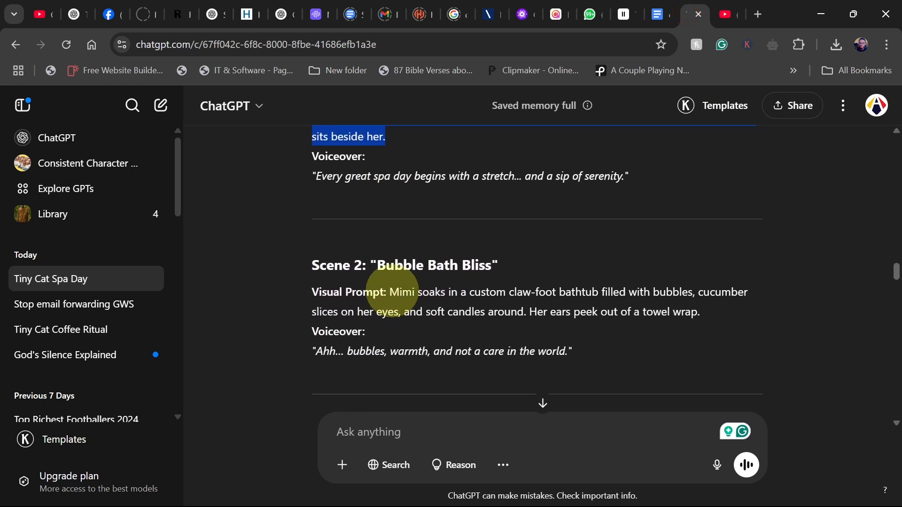
scroll(386, 285, down, 2)
drag(389, 222, 719, 238)
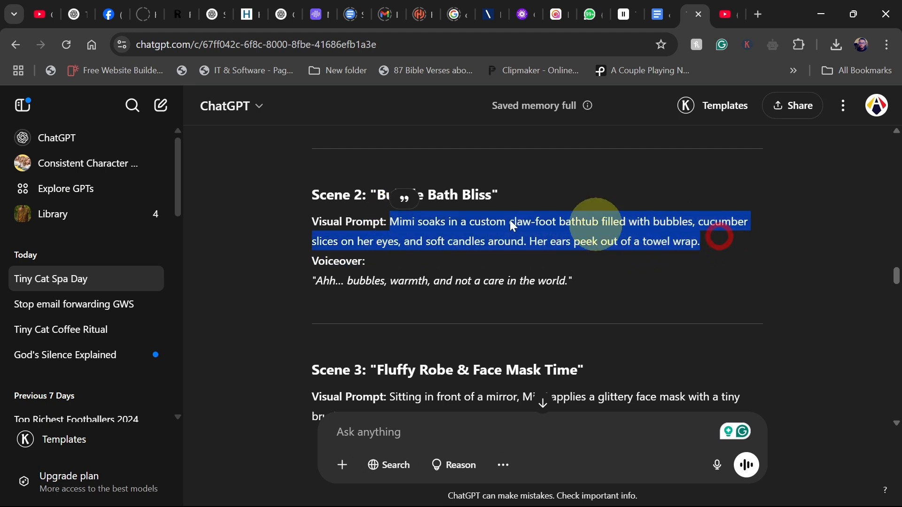
right_click(470, 220)
click(515, 237)
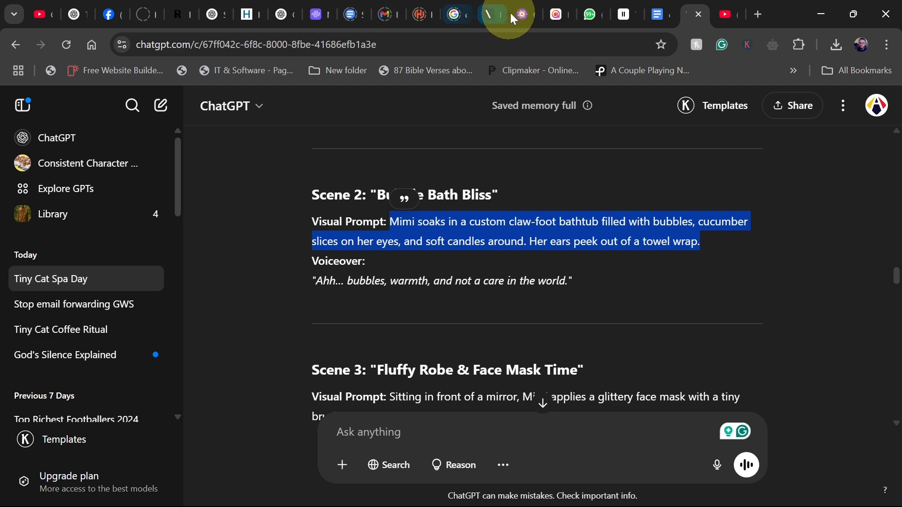
click(523, 13)
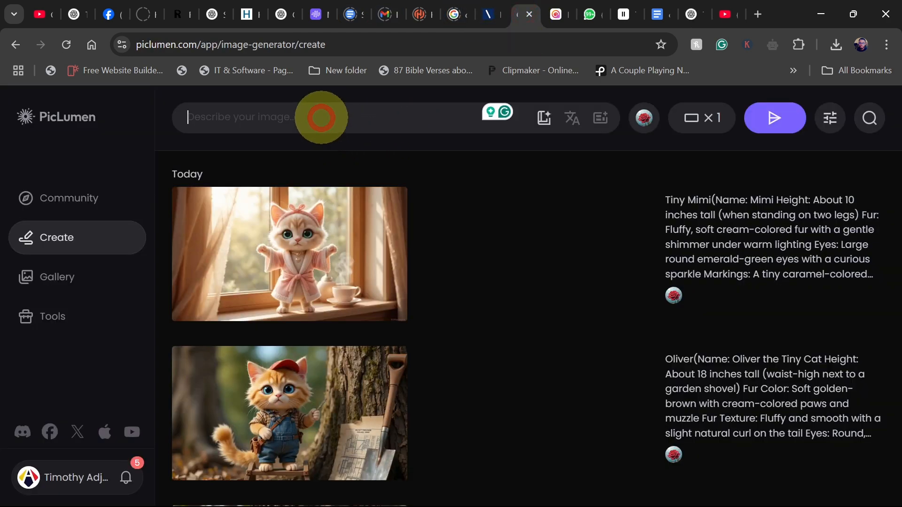
Paste the Scene 2 bathtub prompt into the image prompt box and add empty parentheses right after "Mimi".
key(ctrl+v)
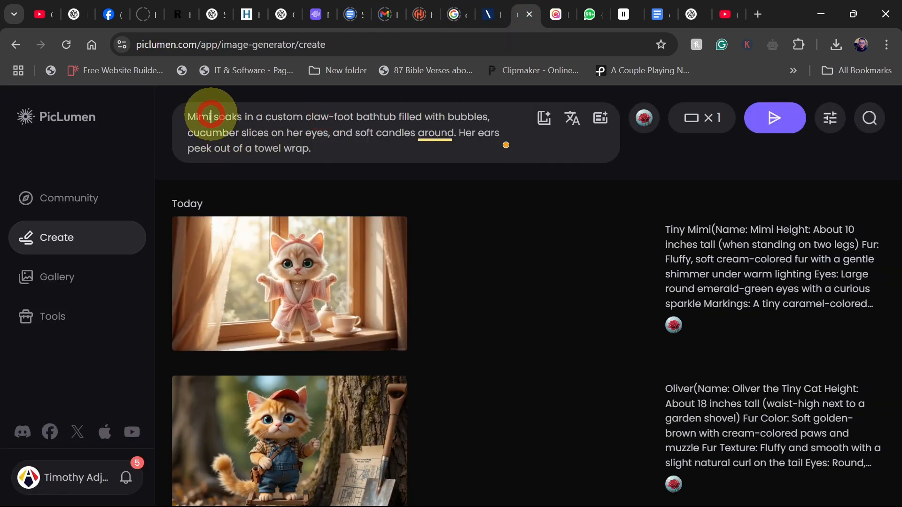
text(())
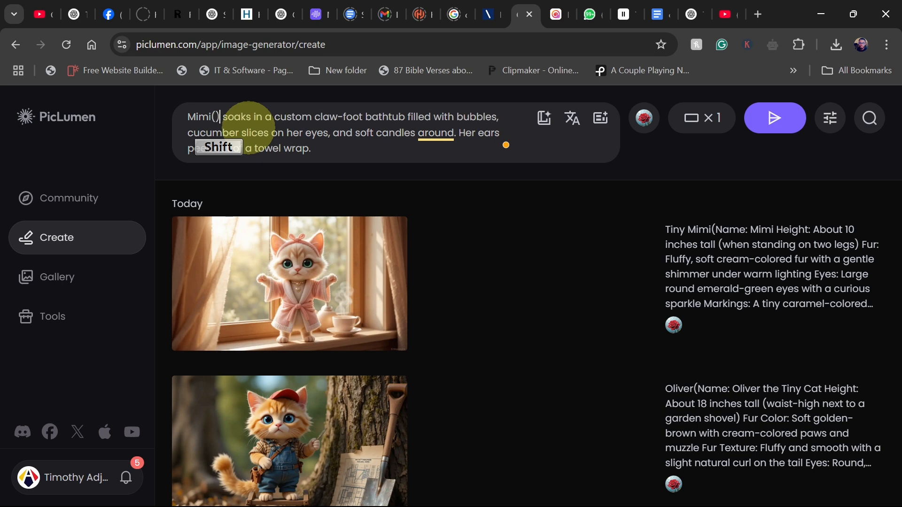
Switch to the Word document and copy the full Mimi character description.
mouse_move(610, 498)
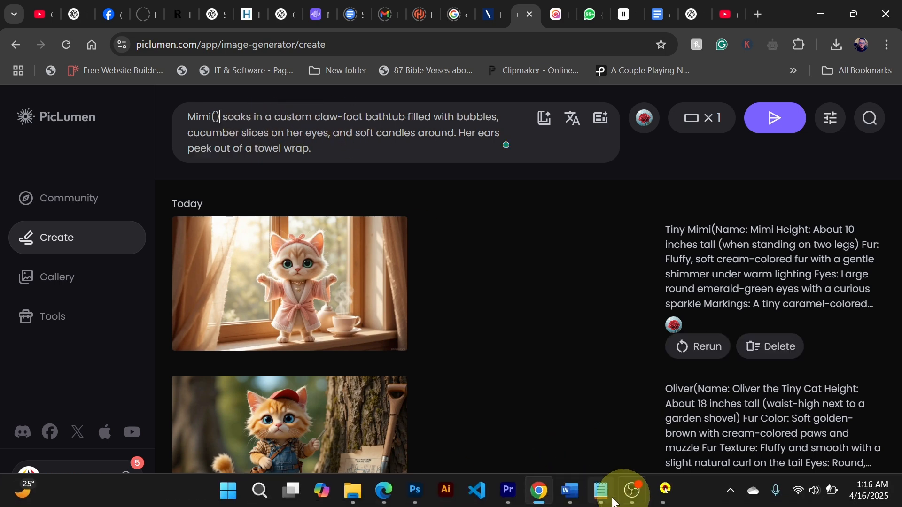
mouse_move(564, 499)
click(747, 412)
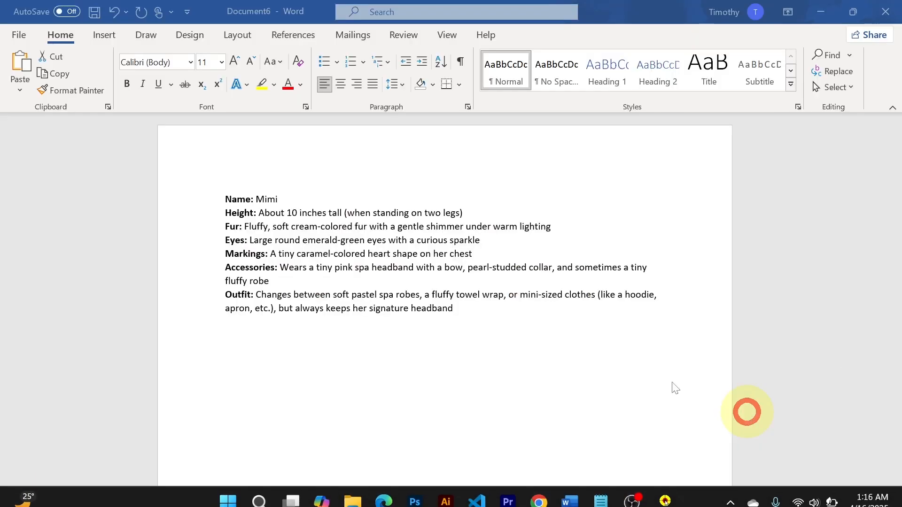
key(ctrl+a)
right_click(286, 236)
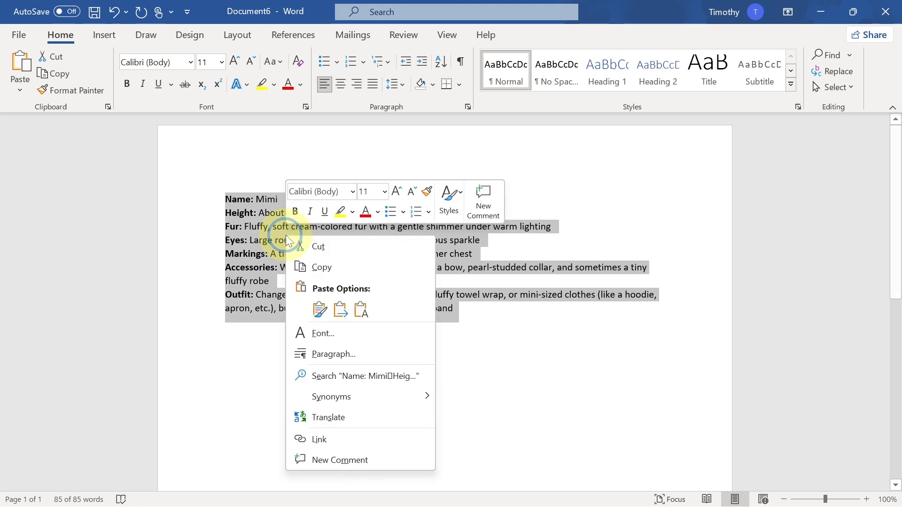
click(329, 265)
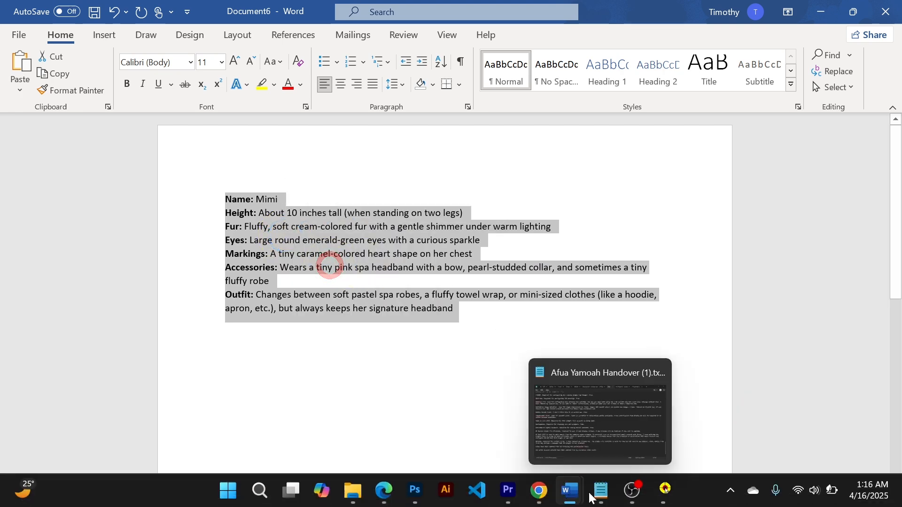
Paste the character description inside the parentheses after "Mimi" and generate the bathtub image.
click(540, 490)
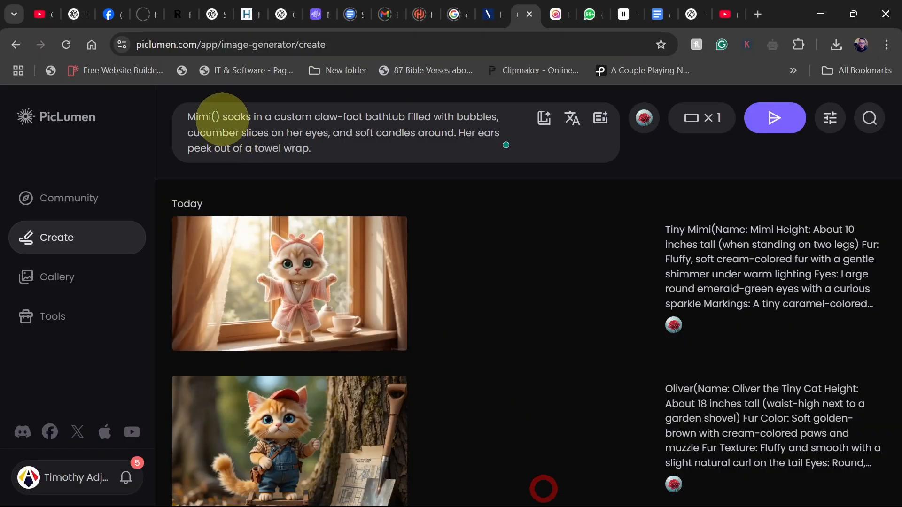
key(ctrl+v)
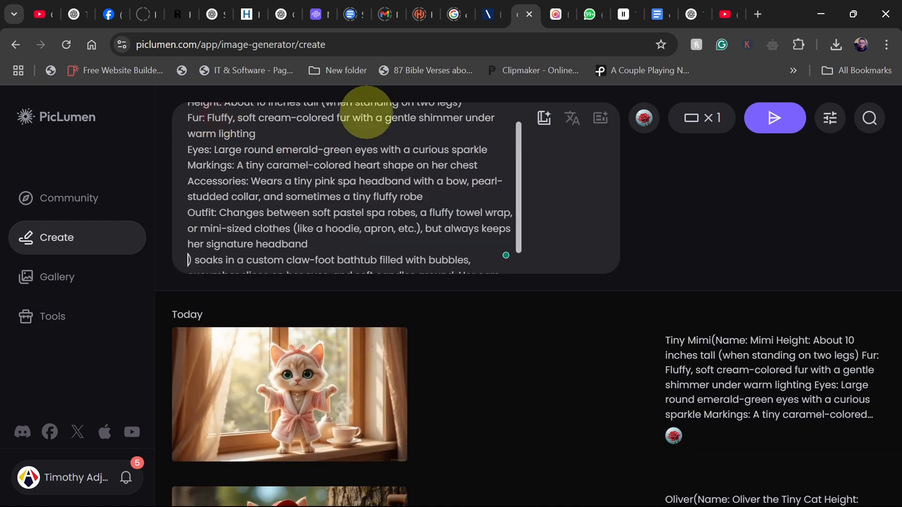
click(771, 118)
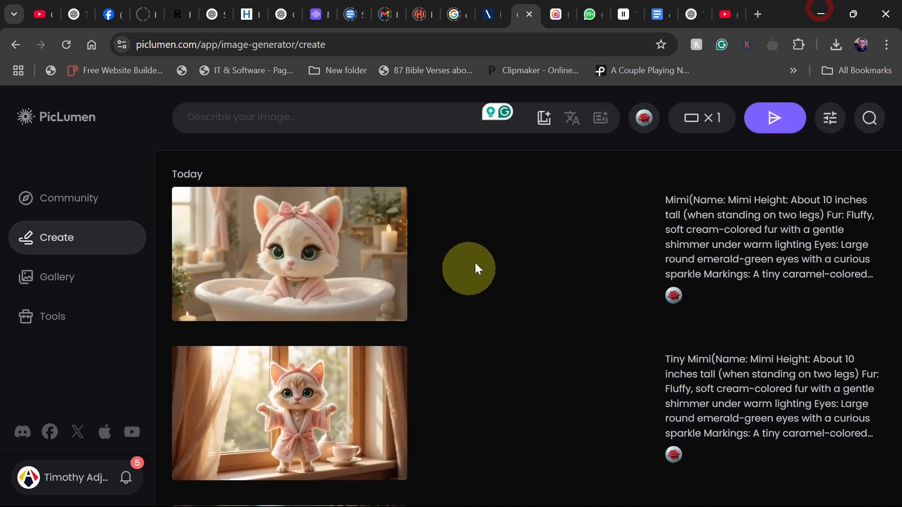
Open the generated bathtub image to inspect its prompt and resolution details, then close the viewer.
mouse_move(282, 254)
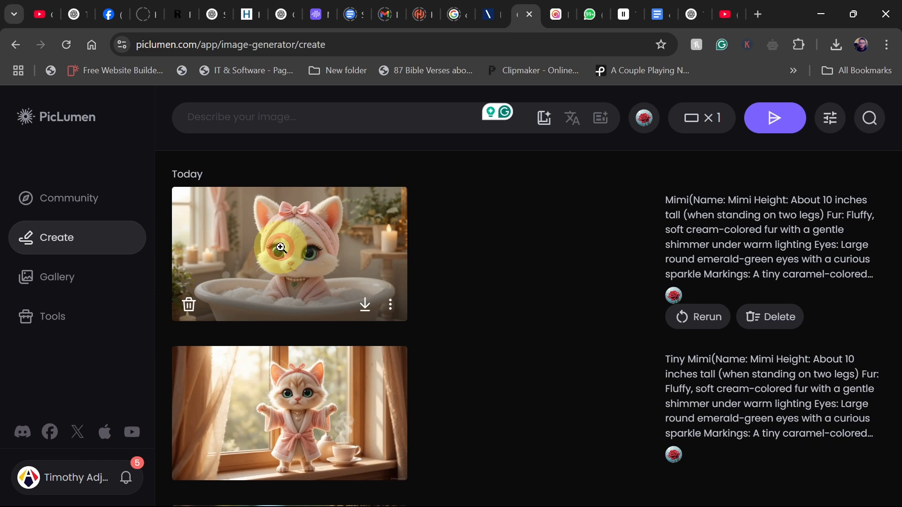
click(280, 248)
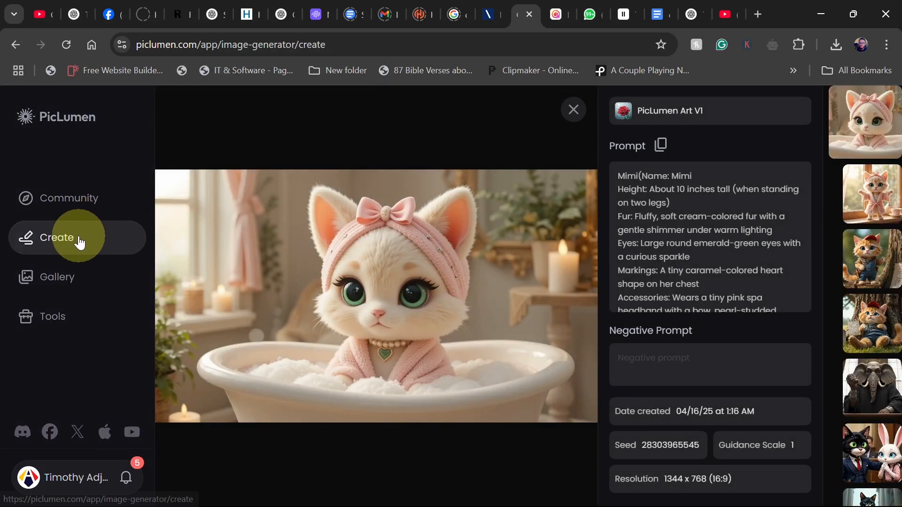
click(80, 242)
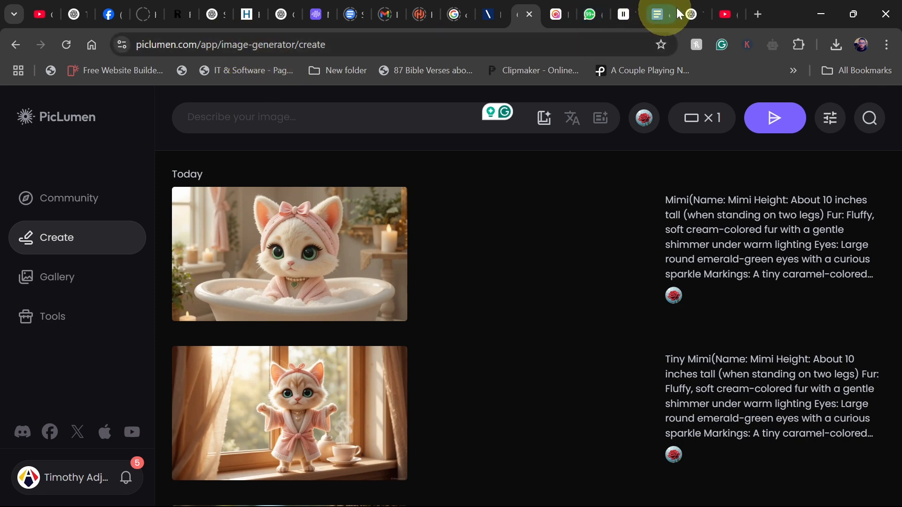
Copy the Scene 3 visual prompt about Mimi applying a glittery face mask in ChatGPT.
click(691, 14)
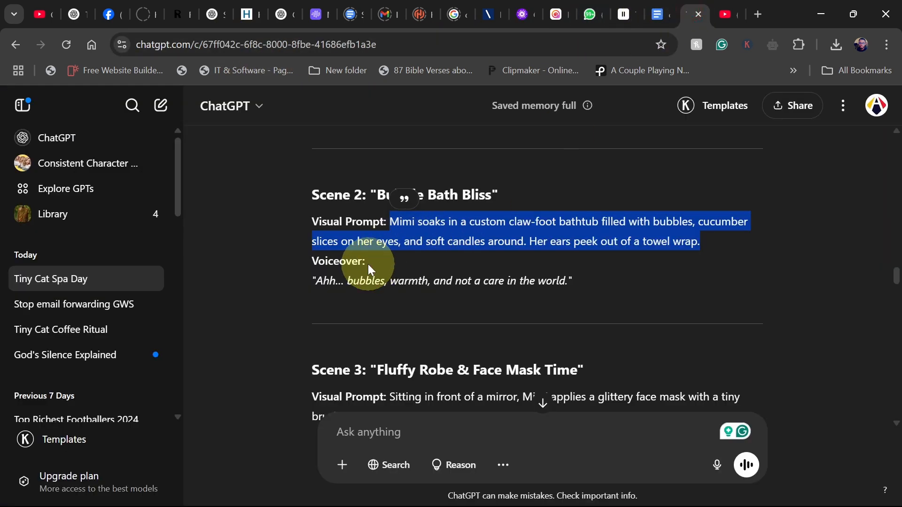
scroll(368, 263, down, 6)
scroll(376, 258, up, 3)
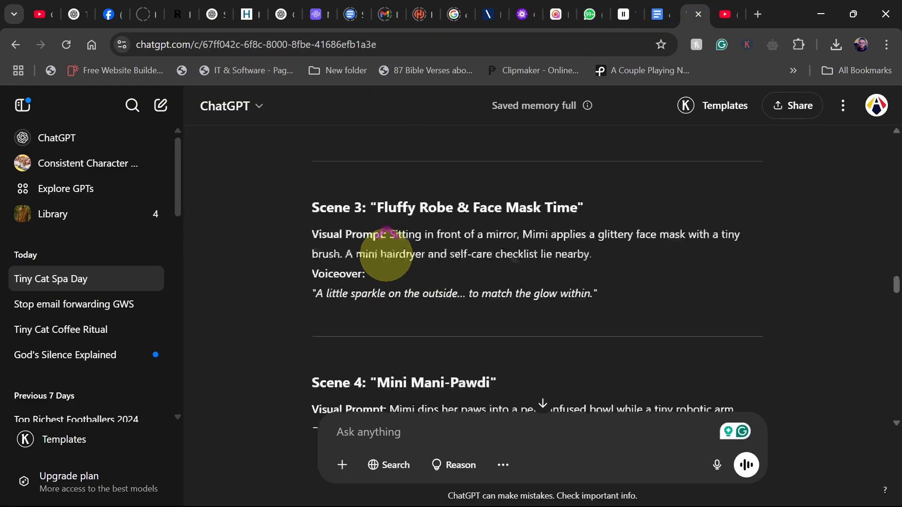
scroll(376, 256, up, 1)
drag(390, 256, 608, 275)
right_click(523, 268)
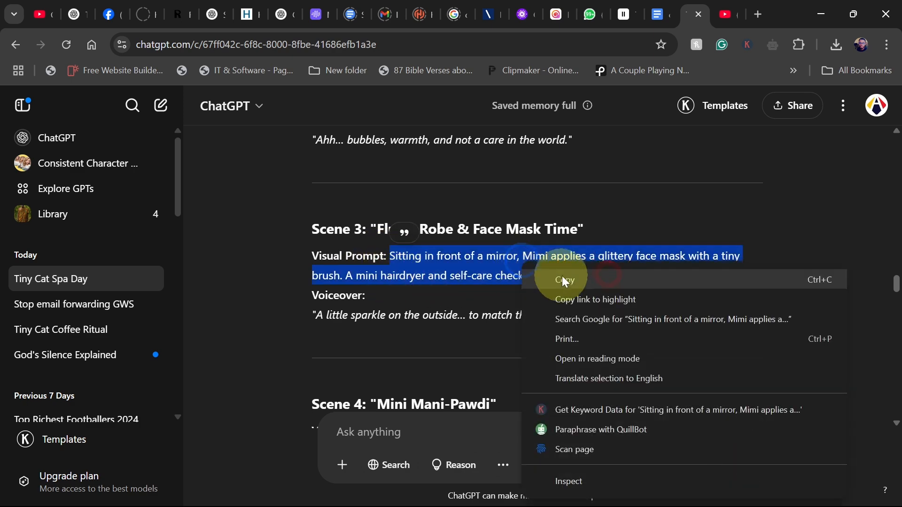
click(567, 280)
Paste the Scene 3 prompt into the image prompt box and add empty parentheses after "Mimi".
click(519, 15)
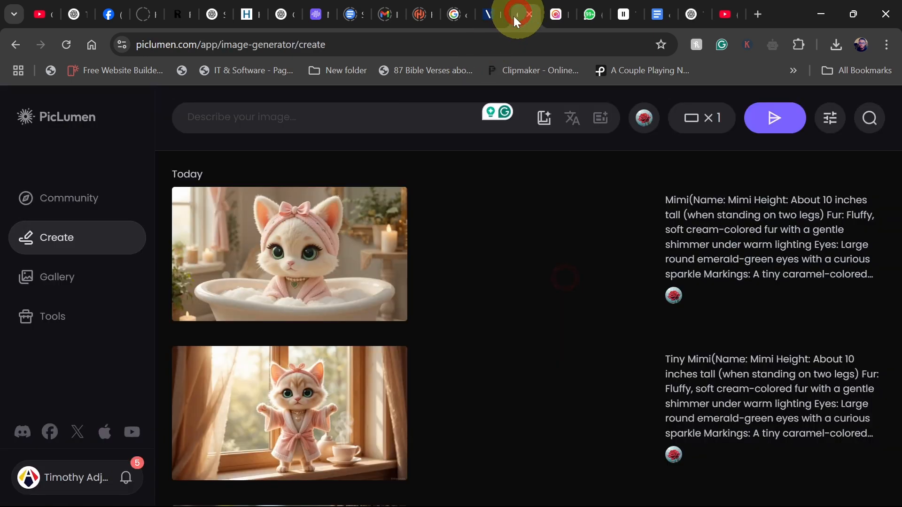
click(310, 112)
key(ctrl+v)
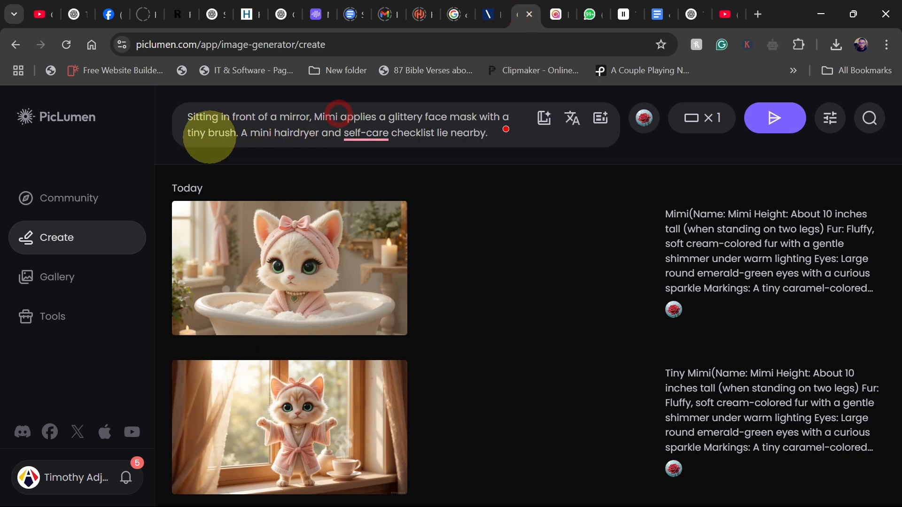
text(())
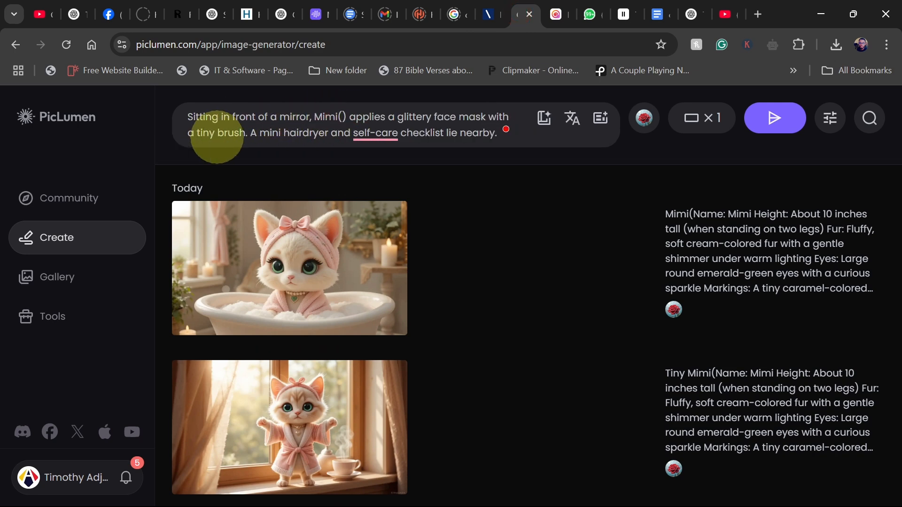
Switch to the Word document and copy the full Mimi character description again.
mouse_move(570, 489)
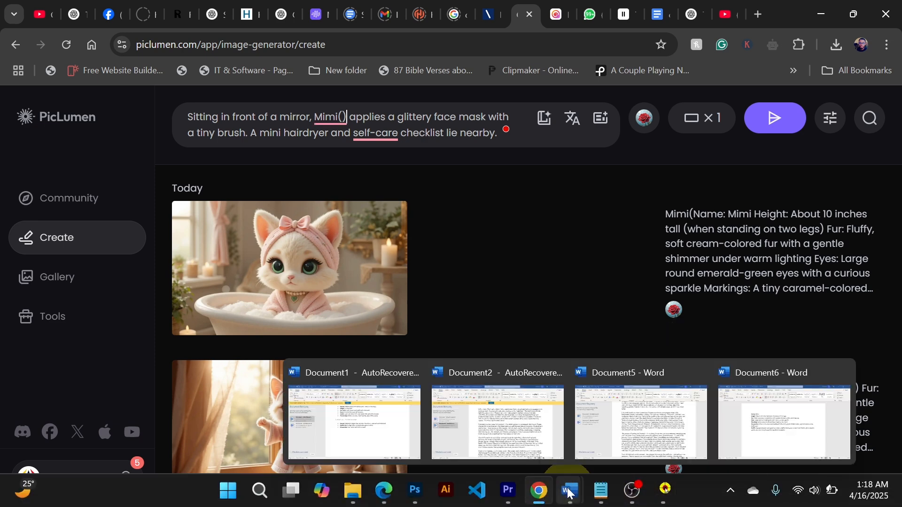
click(730, 443)
key(ctrl+a)
right_click(320, 224)
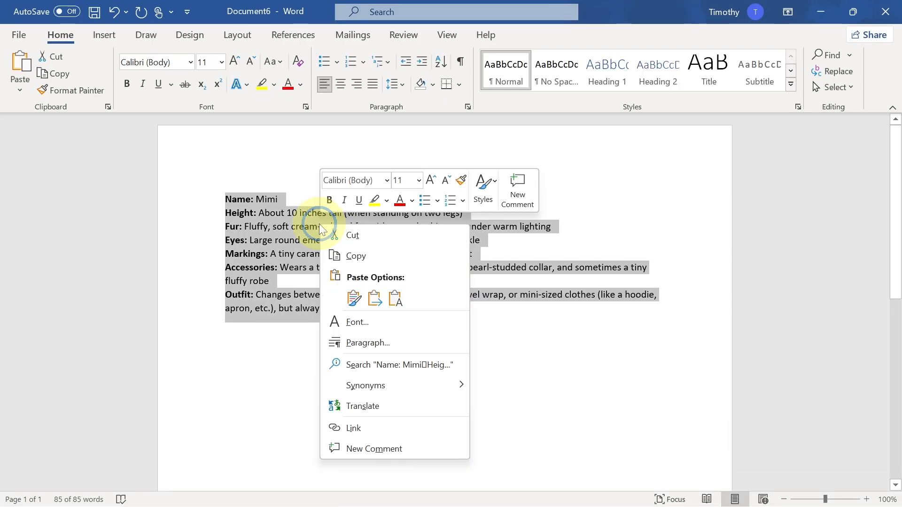
click(355, 254)
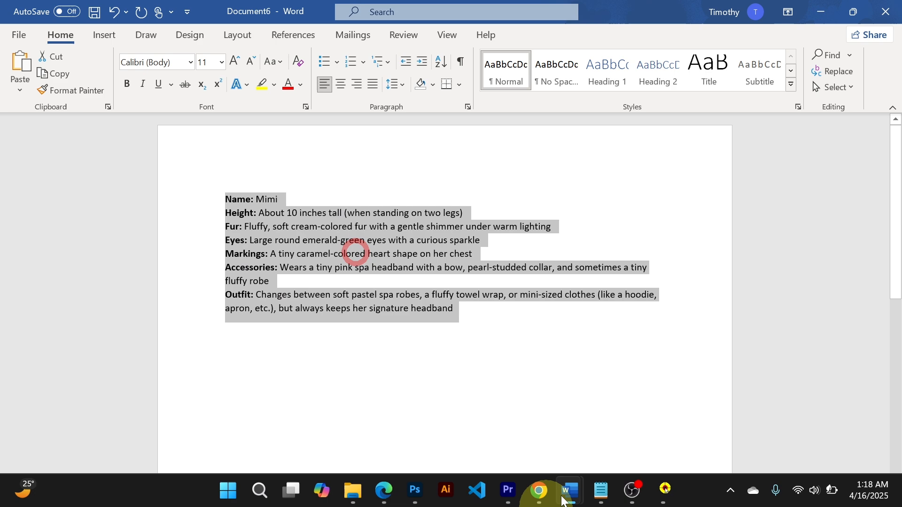
Paste the character description inside the parentheses after "Mimi" and generate the face mask image.
click(540, 490)
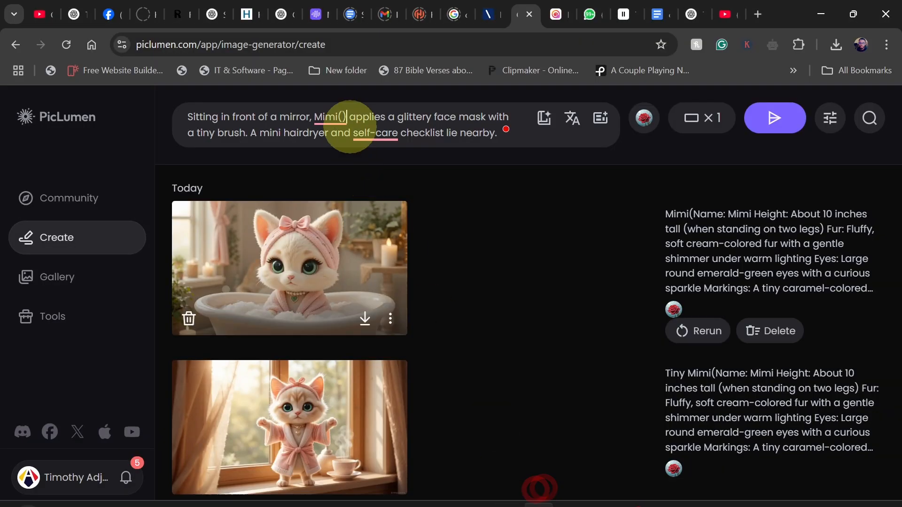
mouse_move(341, 113)
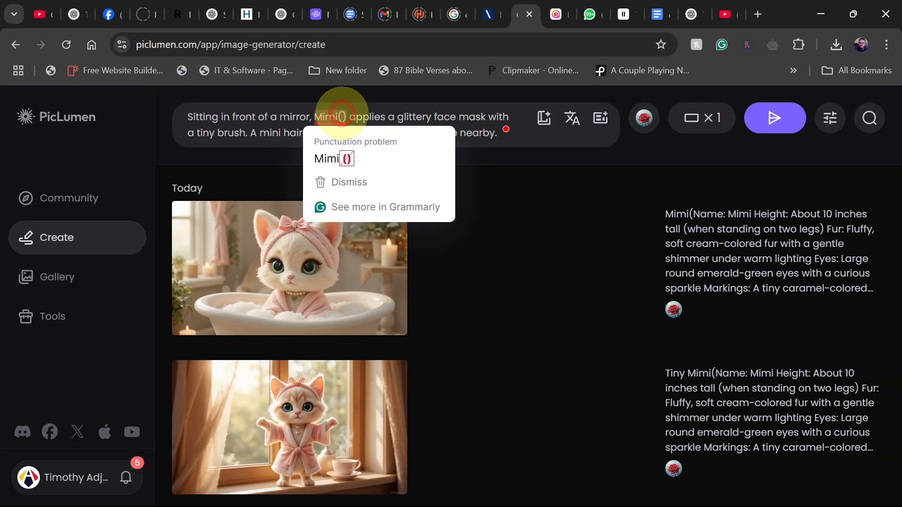
click(341, 113)
key(ctrl+v)
click(769, 119)
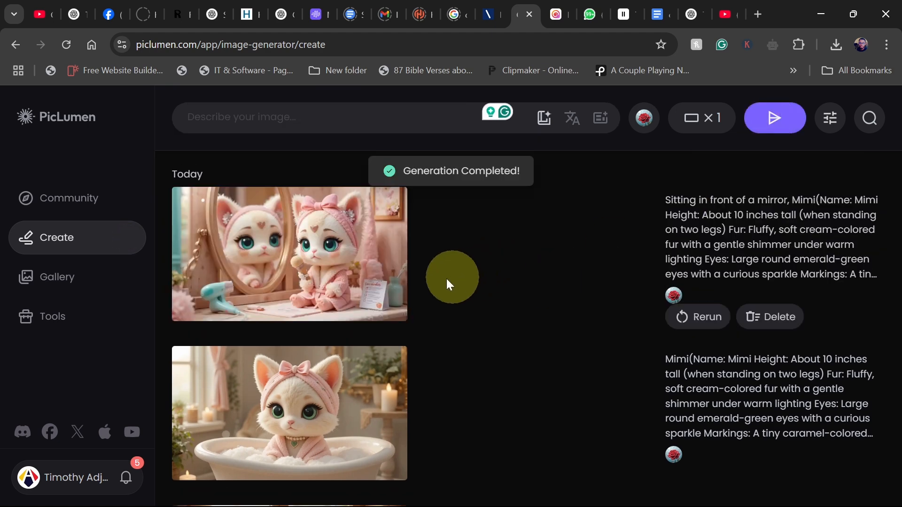
Browse the generated Mimi images in the history and download the image of Mimi at the piano.
scroll(414, 278, down, 4)
scroll(387, 313, up, 3)
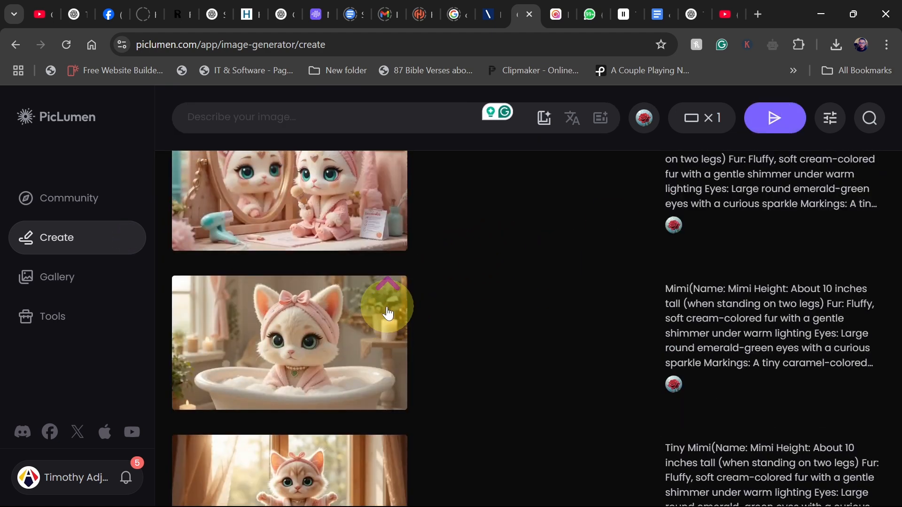
scroll(388, 312, up, 2)
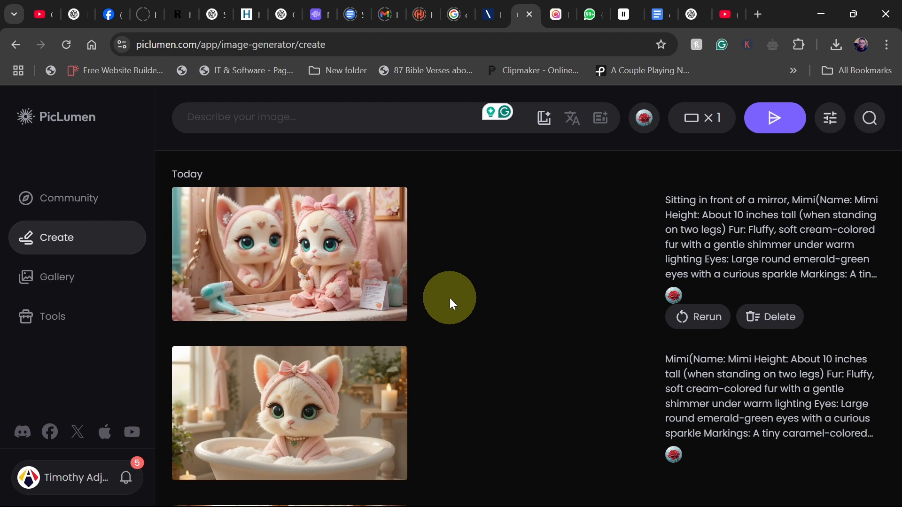
scroll(395, 277, down, 10)
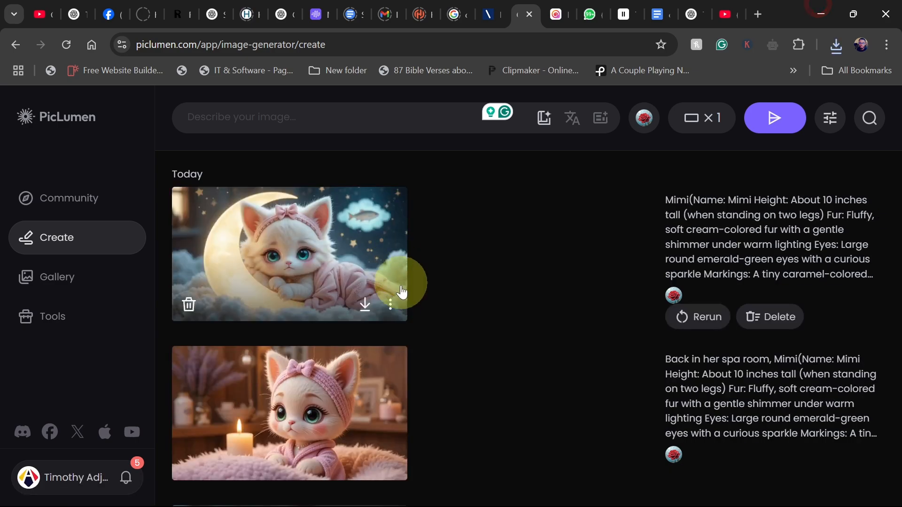
scroll(402, 318, down, 10)
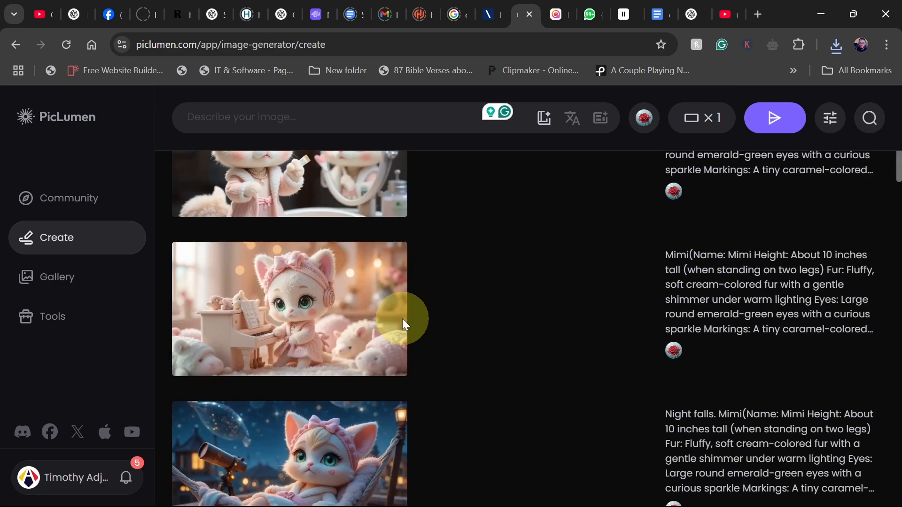
scroll(398, 324, down, 10)
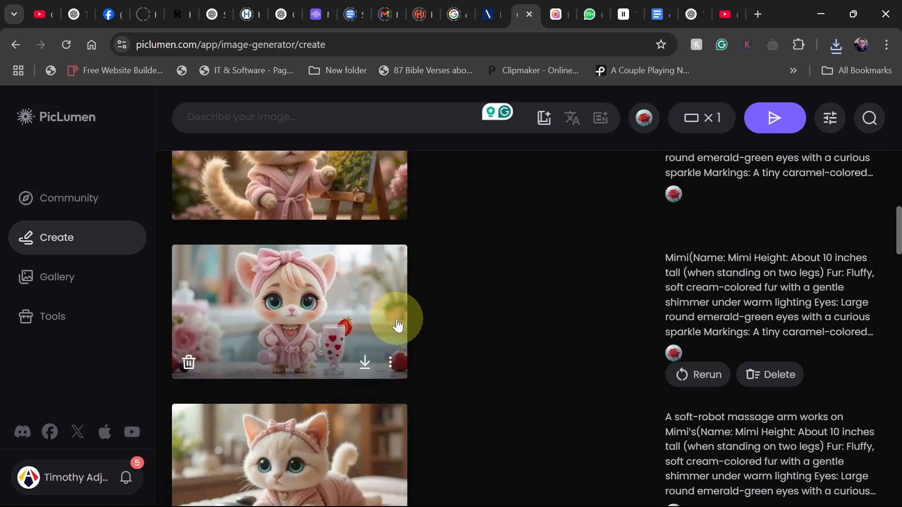
scroll(391, 319, down, 10)
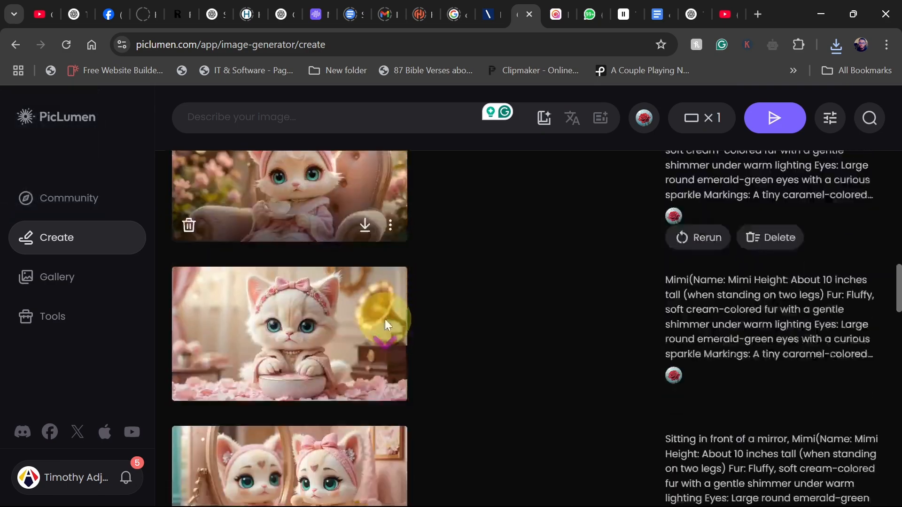
scroll(384, 326, down, 5)
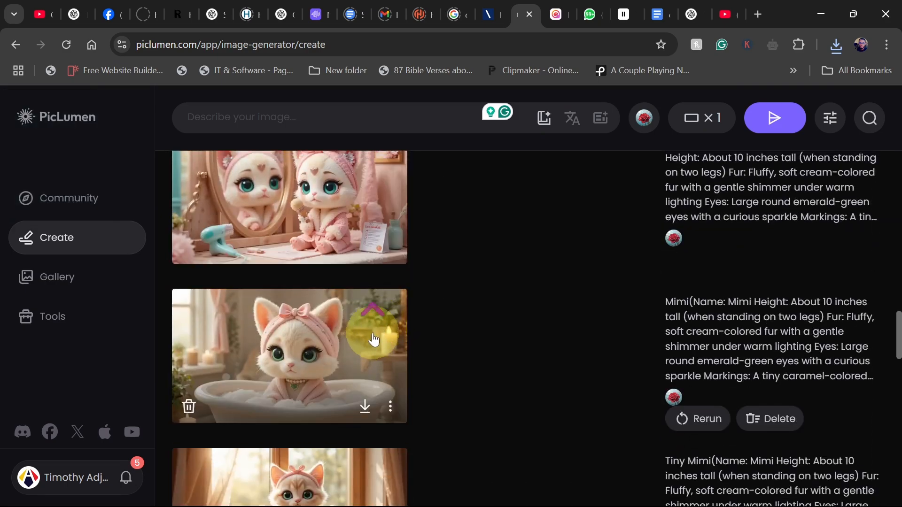
scroll(375, 339, down, 3)
scroll(374, 338, up, 10)
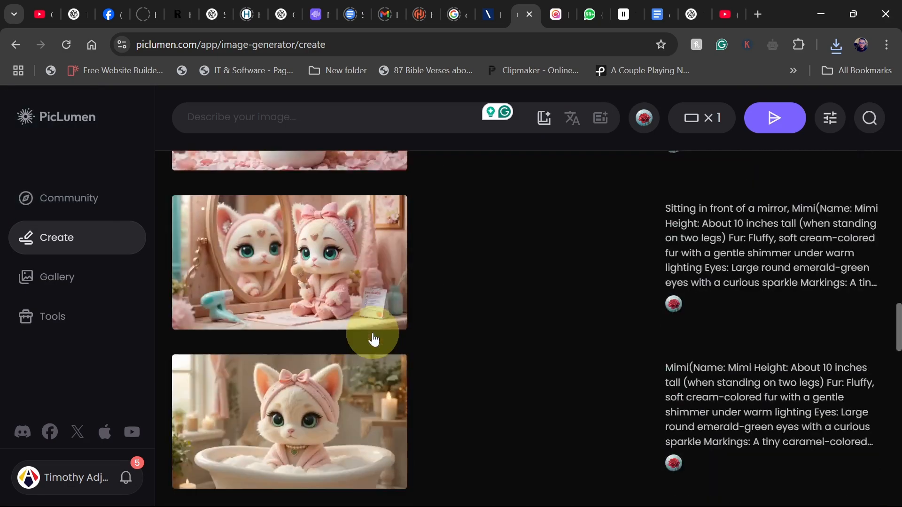
scroll(374, 329, up, 10)
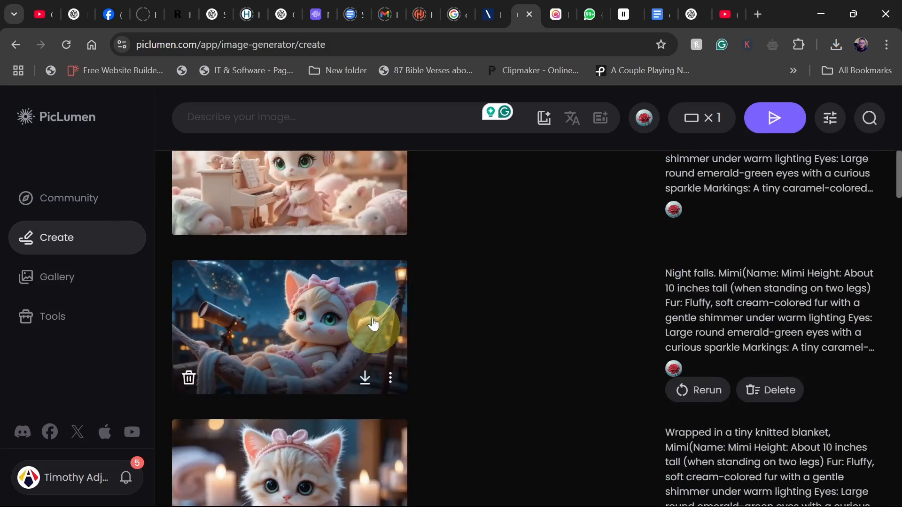
scroll(383, 348, down, 3)
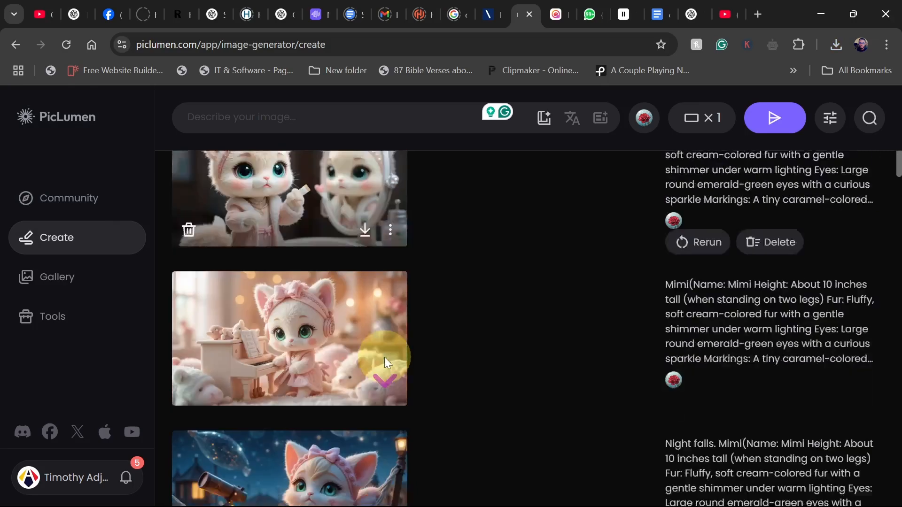
click(365, 361)
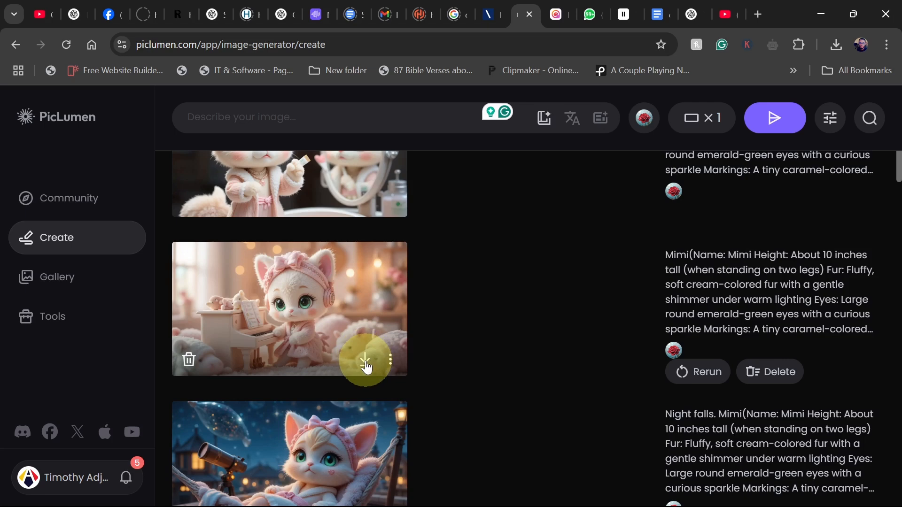
Review the generated Mimi images in the history and the downloaded images in the Downloads folder.
scroll(367, 368, down, 3)
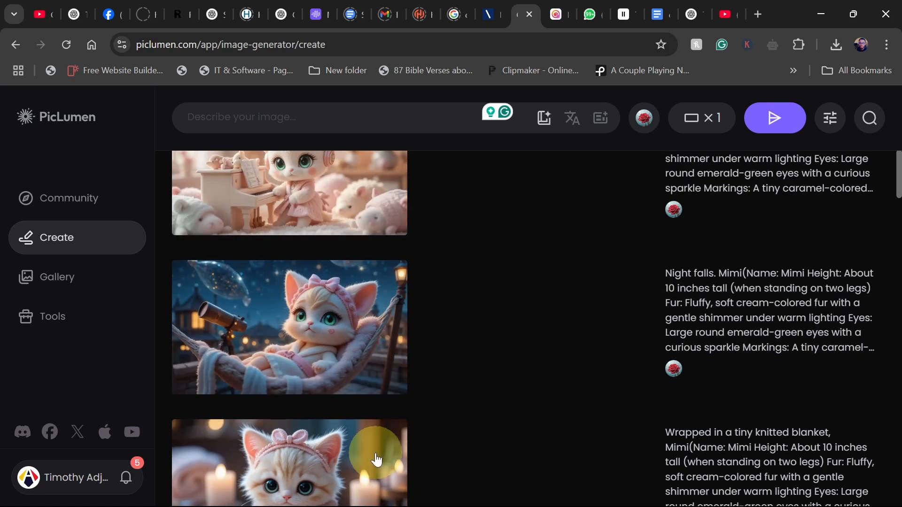
scroll(375, 463, down, 3)
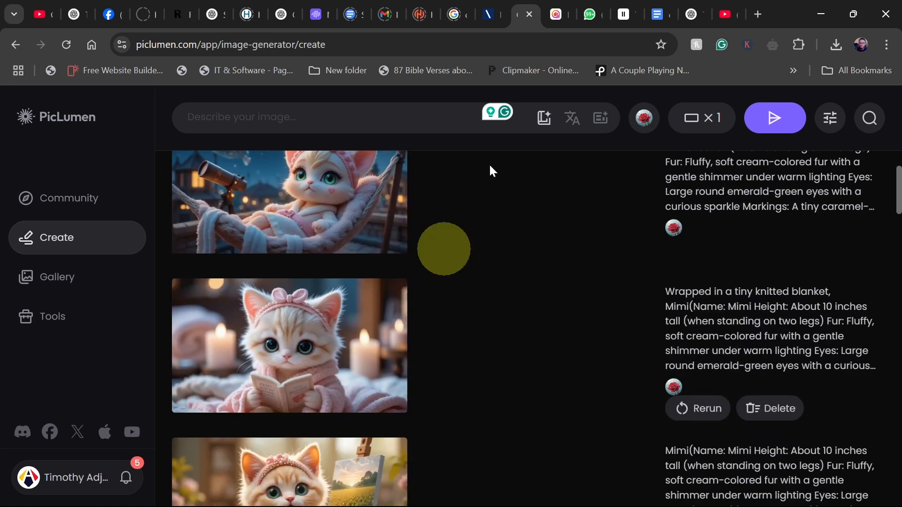
click(556, 16)
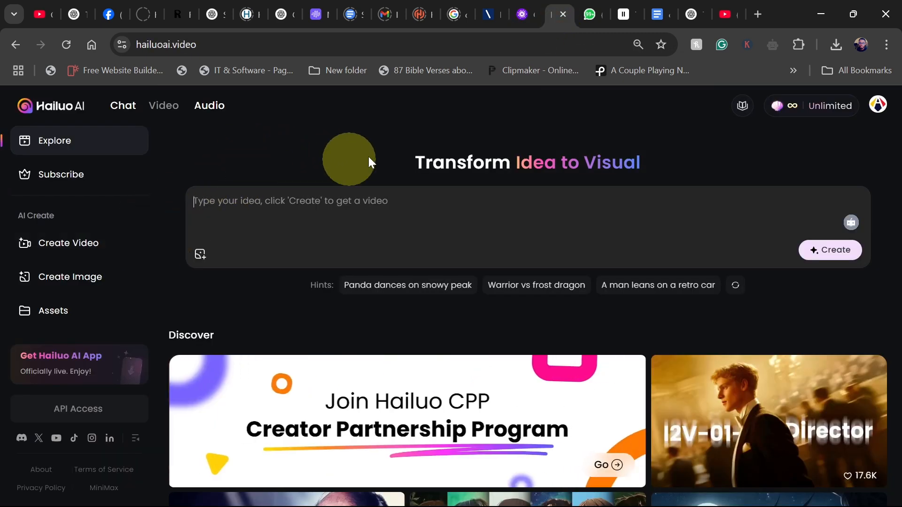
mouse_move(478, 491)
mouse_move(352, 492)
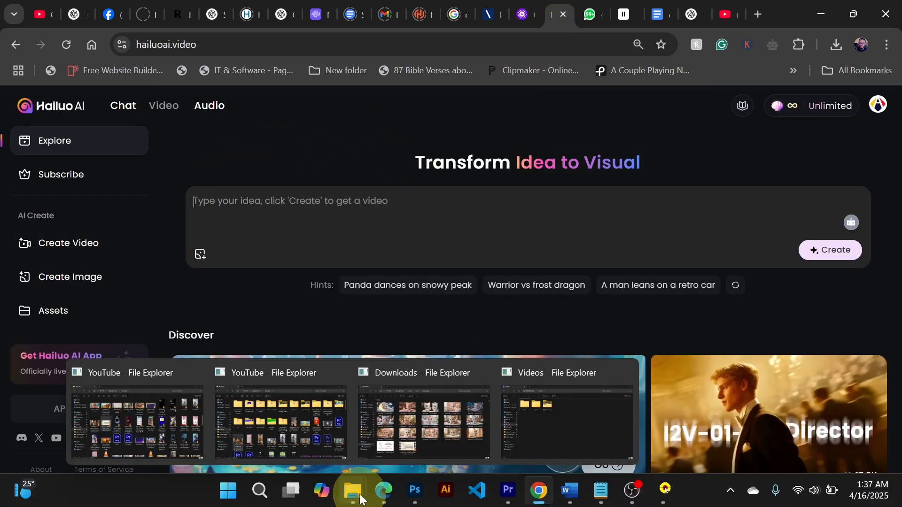
click(430, 428)
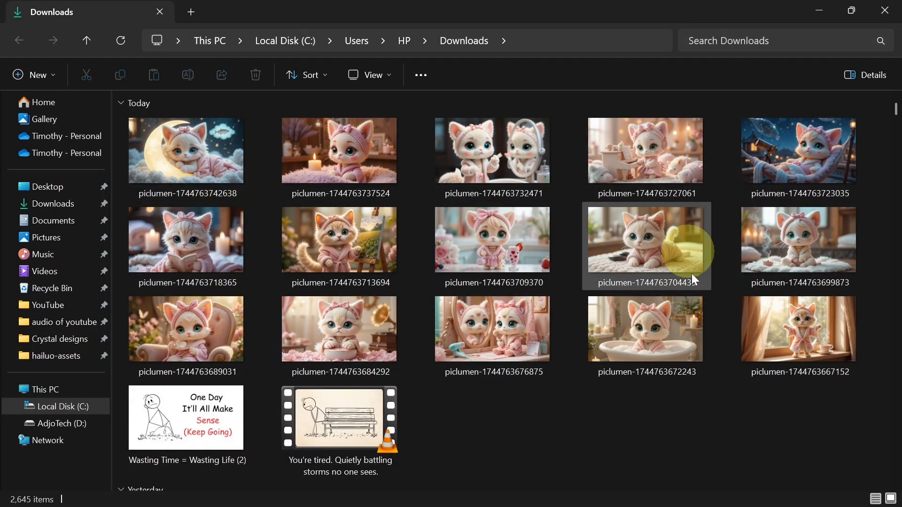
mouse_move(665, 489)
click(540, 491)
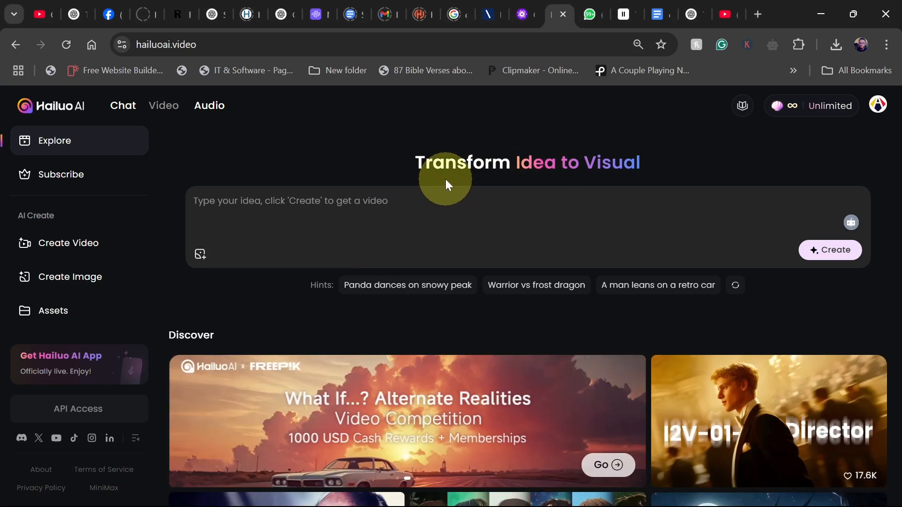
Open the Hailuo AI Create Video page and compare the monthly subscription plans before returning to Create Video.
click(73, 245)
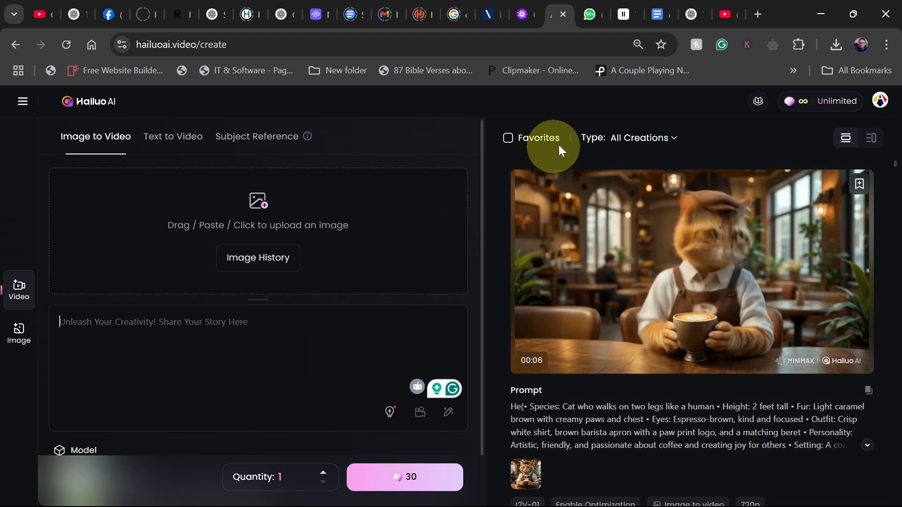
click(829, 108)
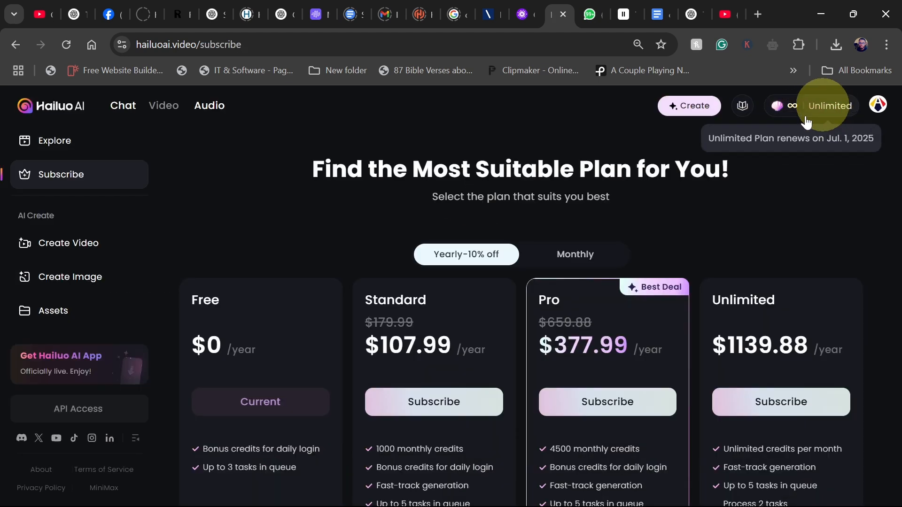
click(567, 258)
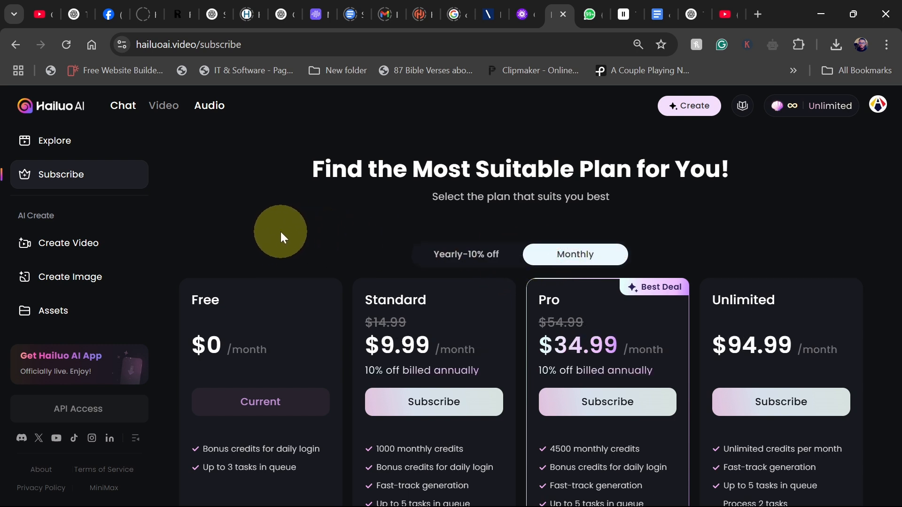
scroll(280, 232, down, 2)
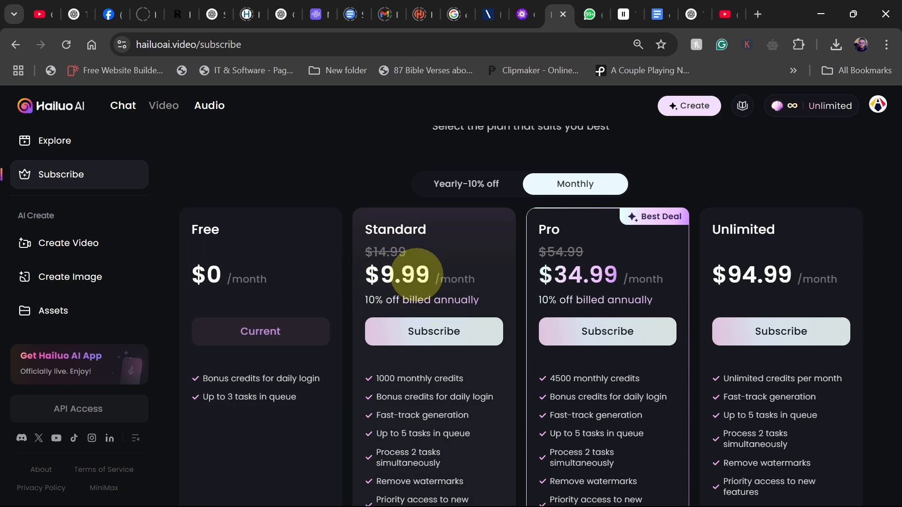
scroll(399, 277, down, 2)
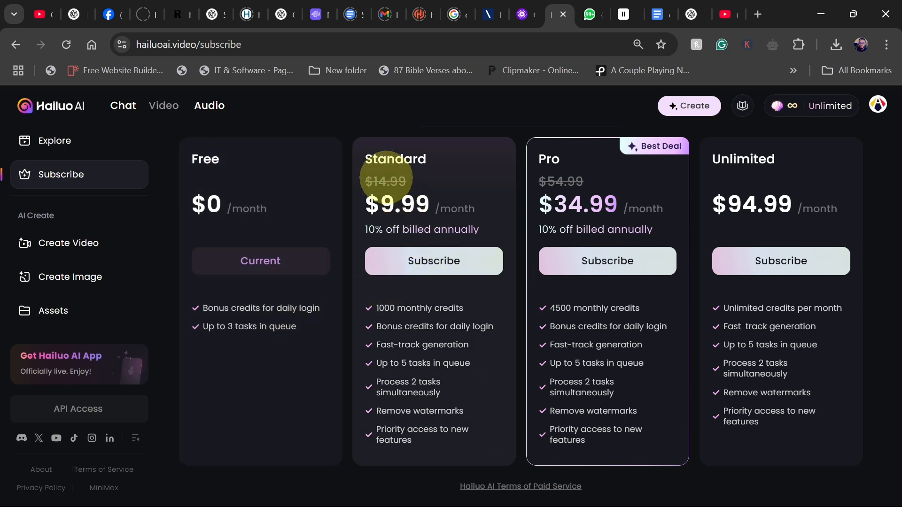
click(60, 249)
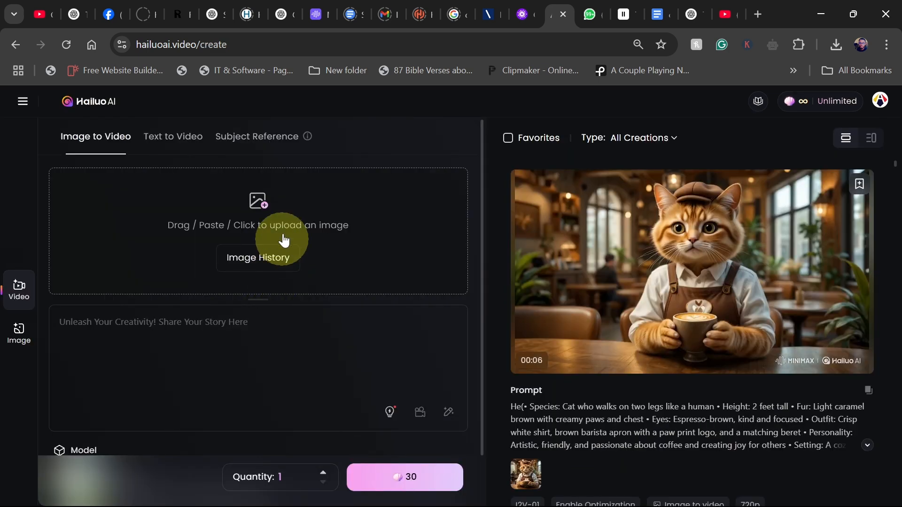
click(523, 14)
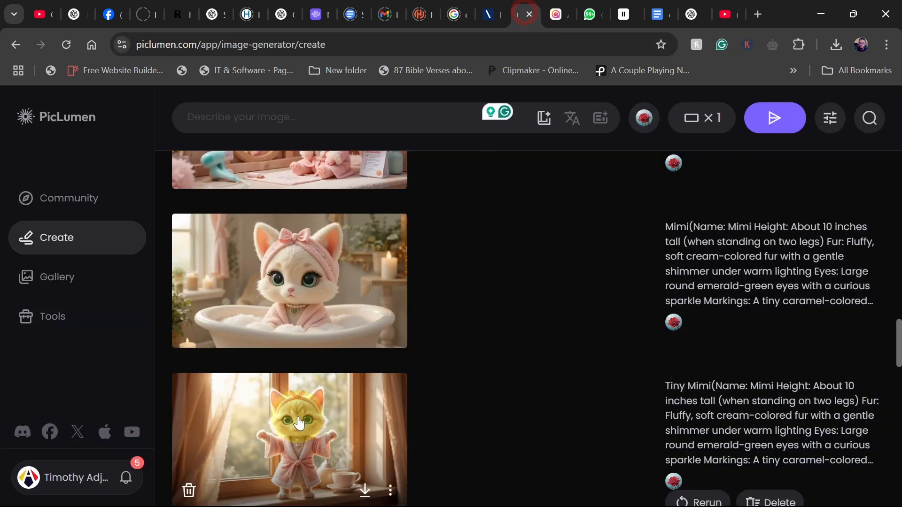
scroll(327, 370, down, 2)
scroll(327, 370, down, 1)
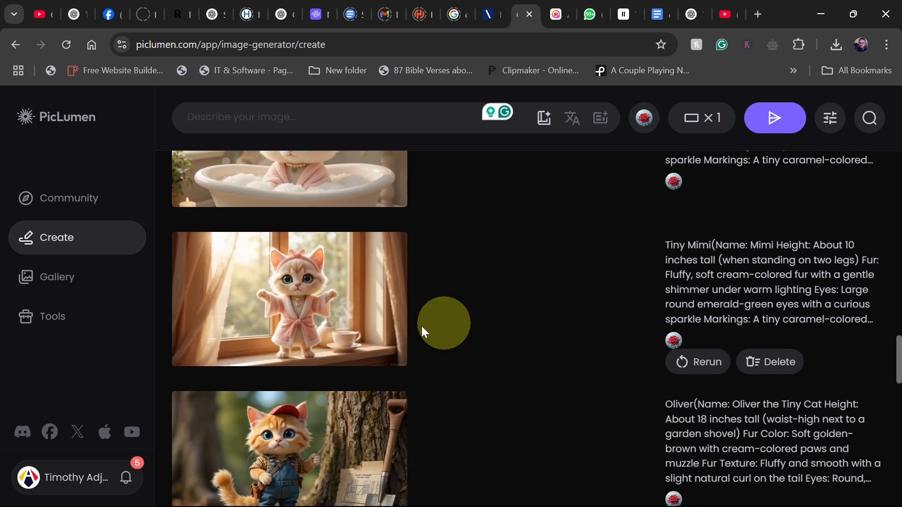
click(555, 14)
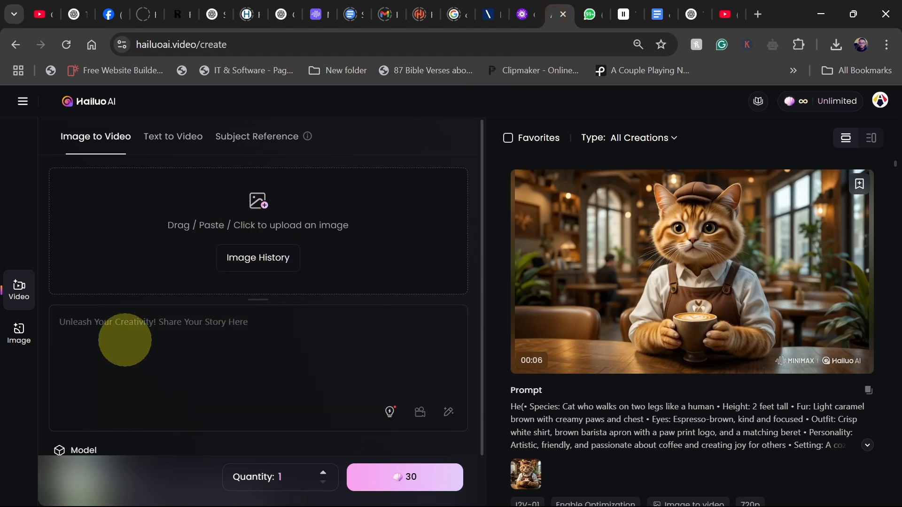
mouse_move(408, 505)
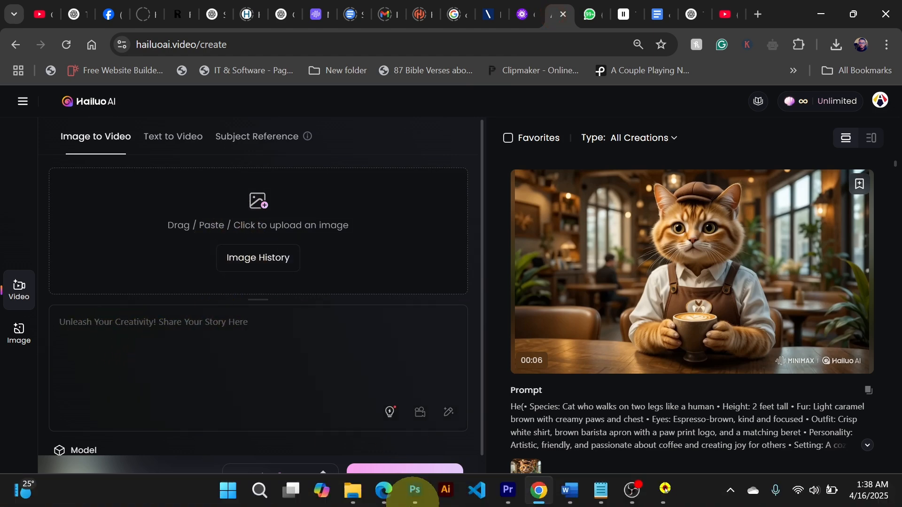
mouse_move(366, 493)
click(442, 434)
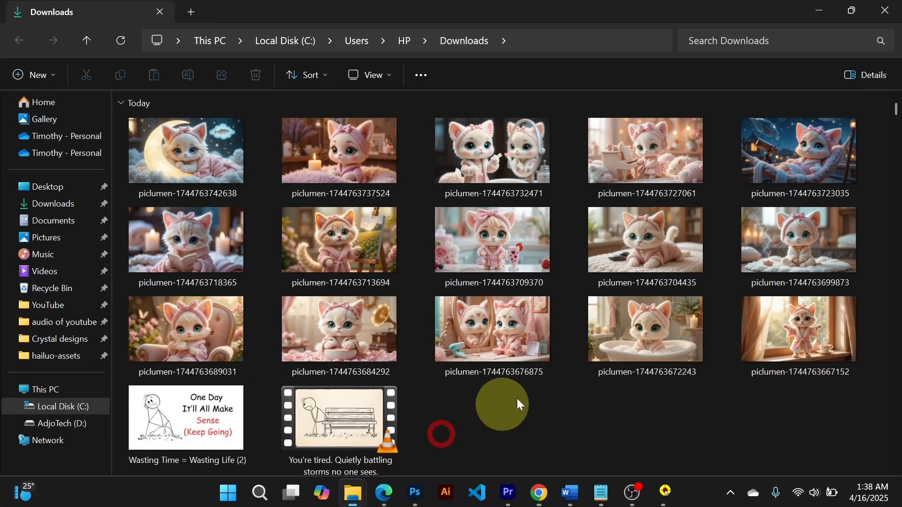
drag(765, 321, 256, 256)
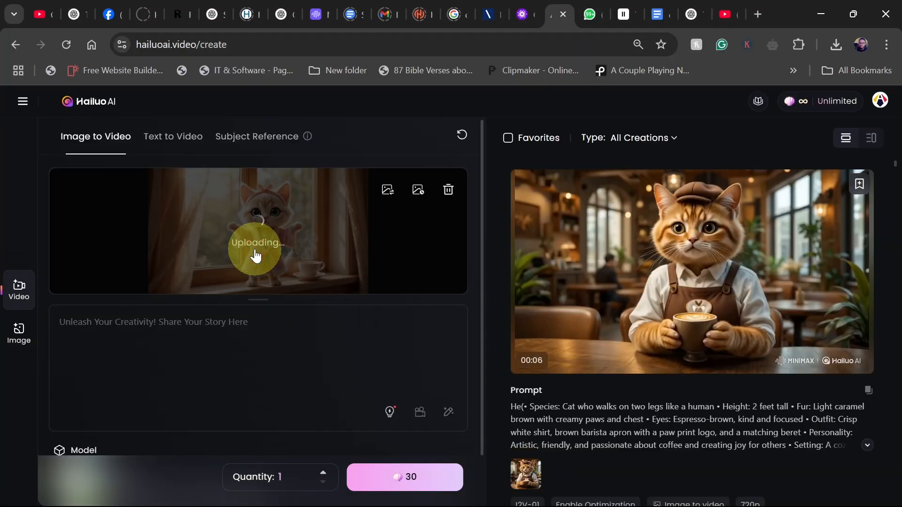
click(197, 329)
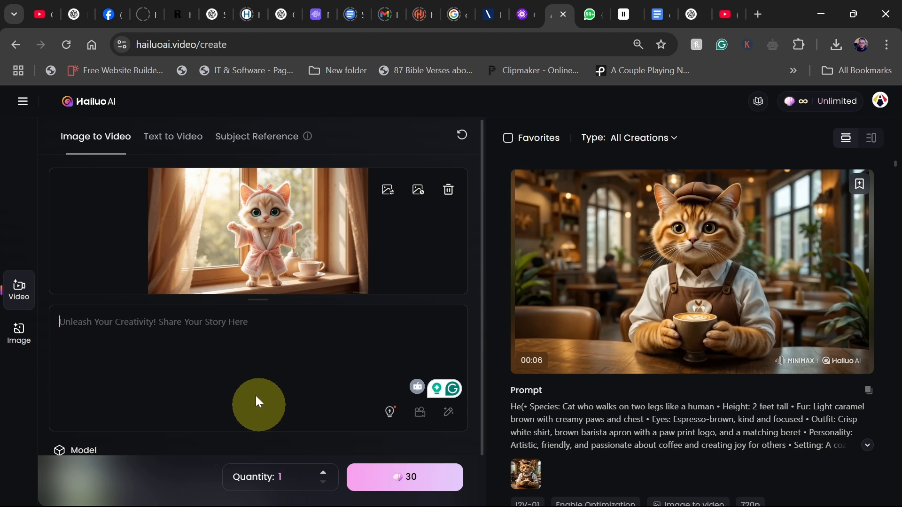
Copy the window image's prompt from PicLumen and paste it into the video prompt box.
click(519, 15)
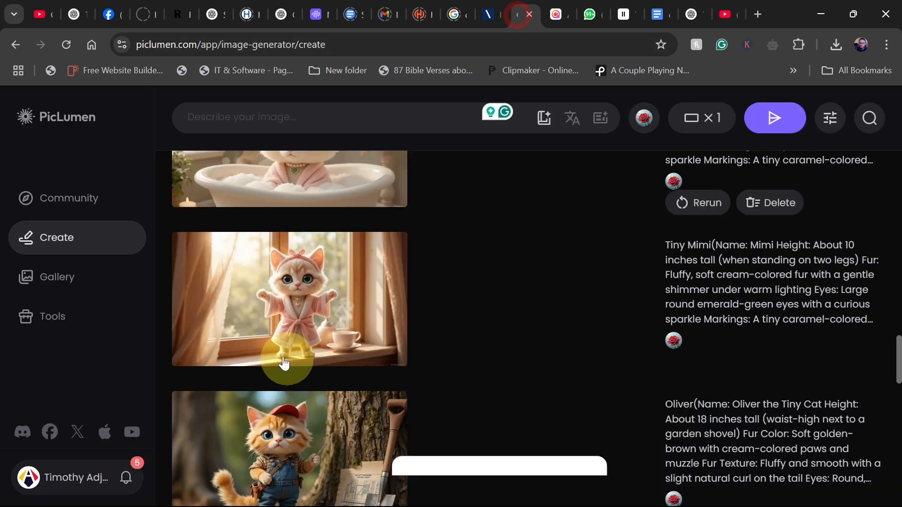
click(307, 288)
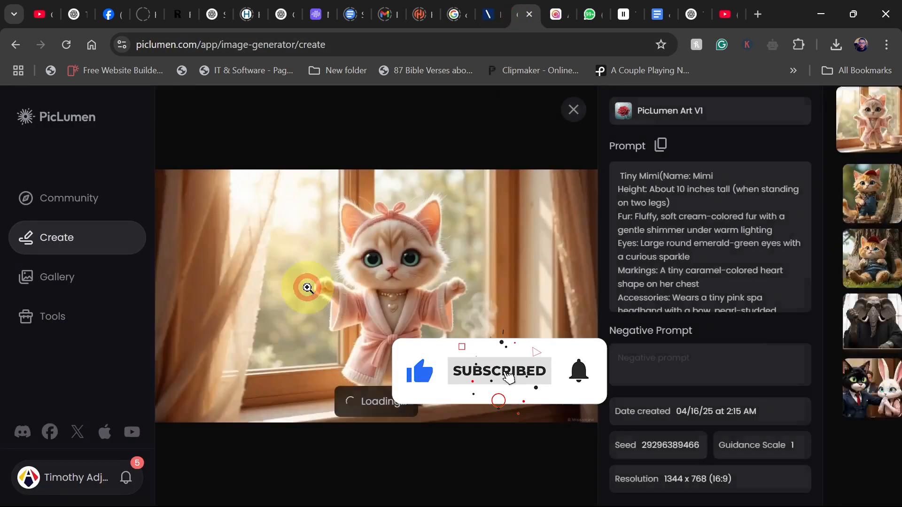
click(661, 146)
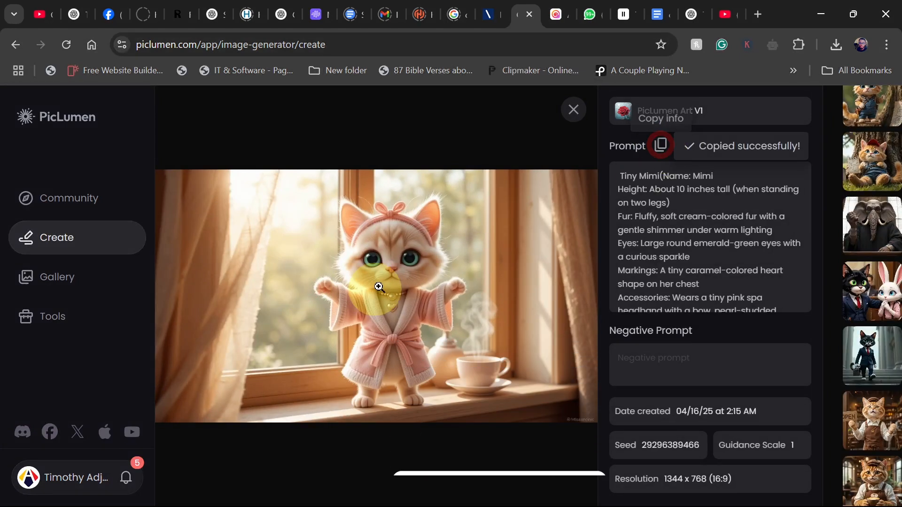
click(555, 15)
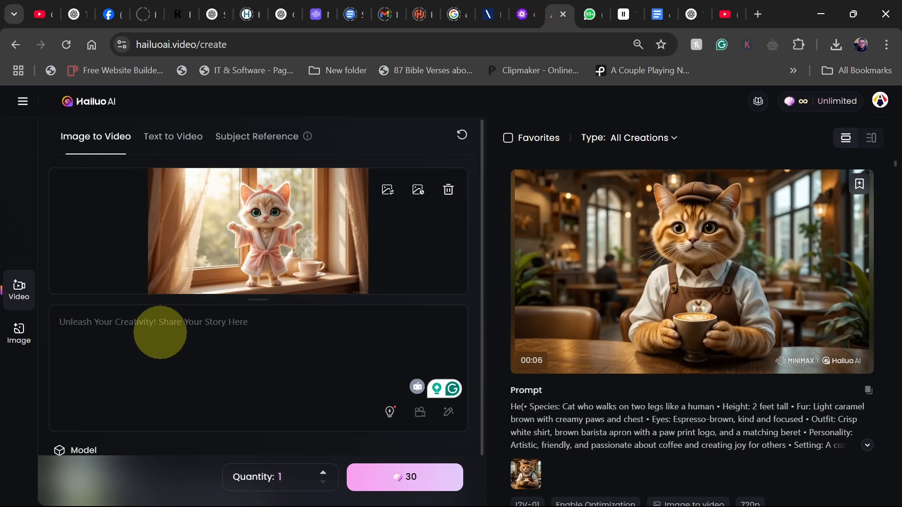
key(ctrl+v)
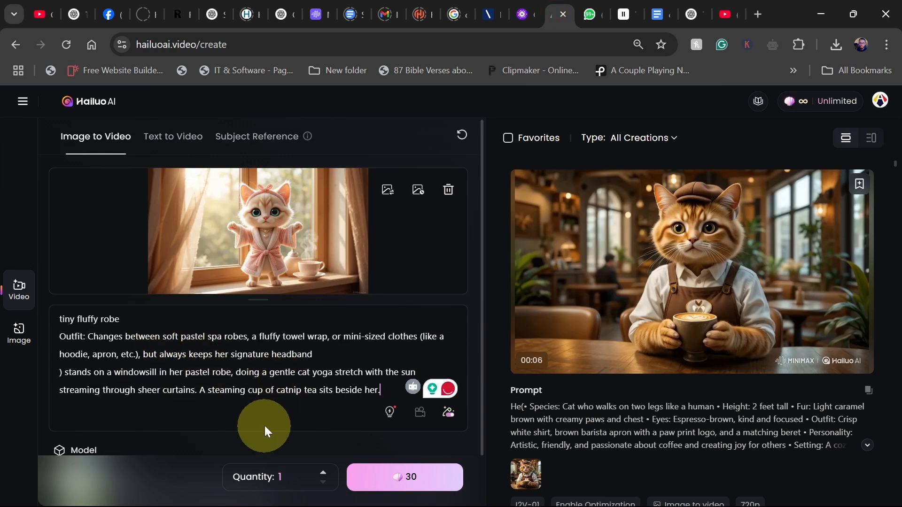
Keep the I2V-01 model and start generating the window-stretch video.
scroll(264, 426, down, 1)
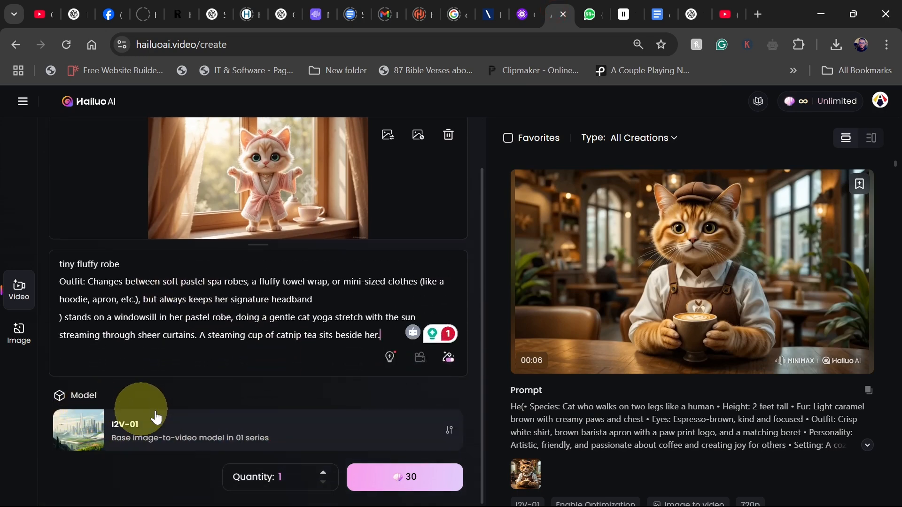
click(385, 433)
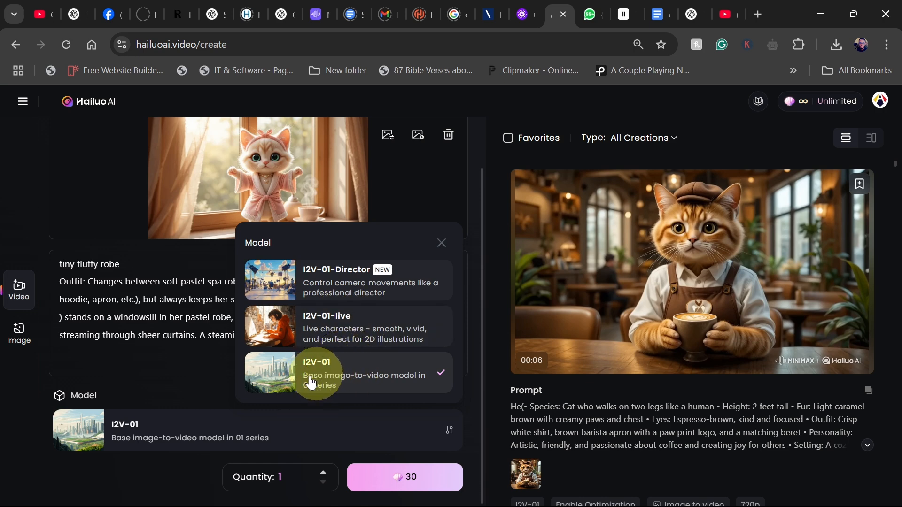
click(343, 369)
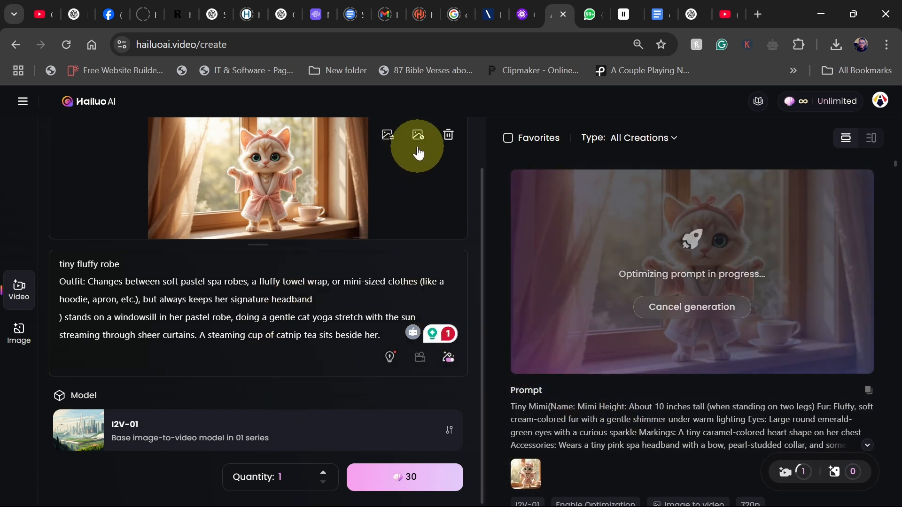
Remove the uploaded image and clear the video prompt box.
click(448, 136)
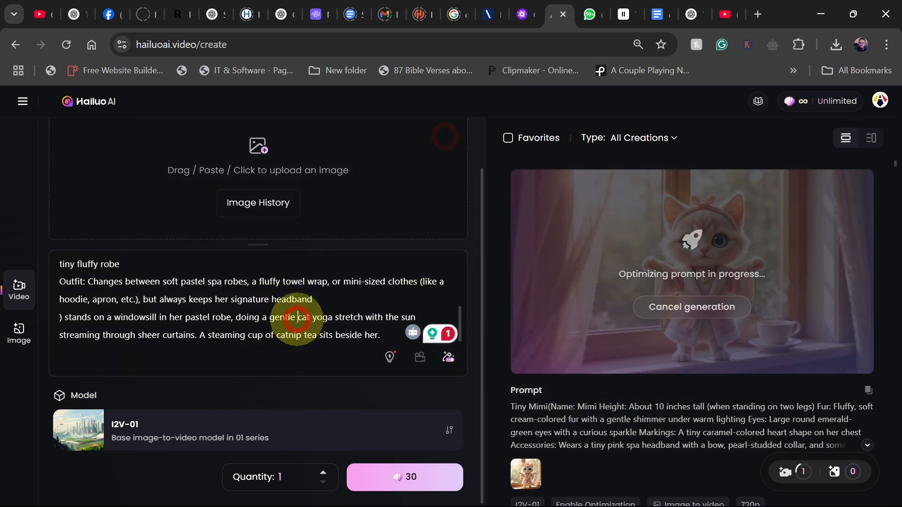
key(ctrl+a)
key(BackSpace)
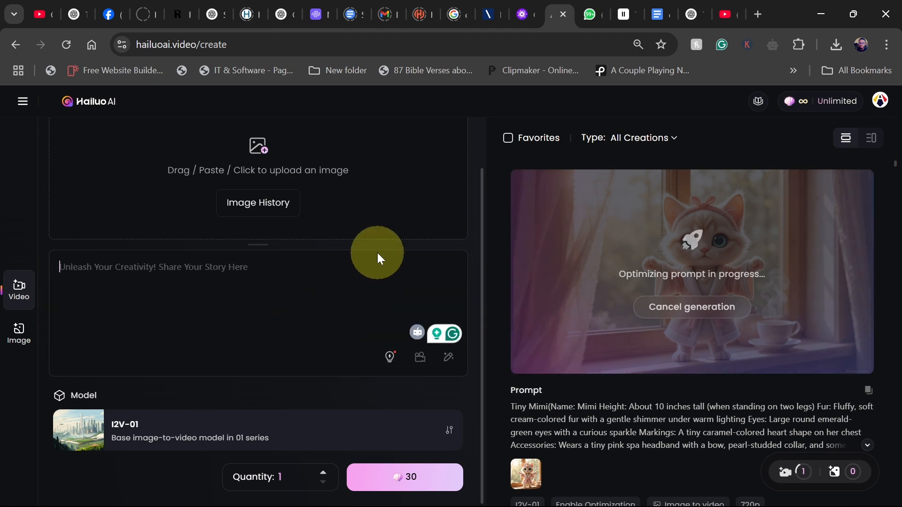
Copy the prompt of the Mimi bathtub image in PicLumen and paste it into the video prompt box.
click(524, 15)
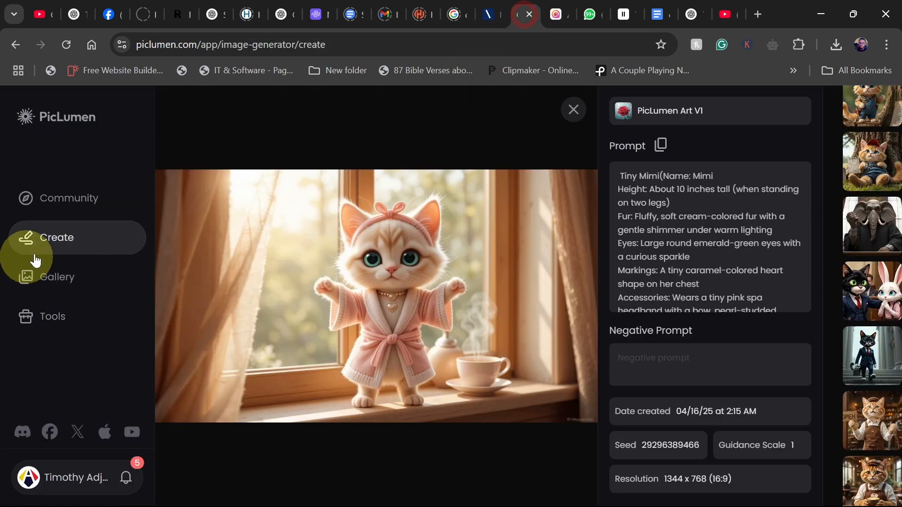
click(53, 238)
scroll(252, 337, up, 3)
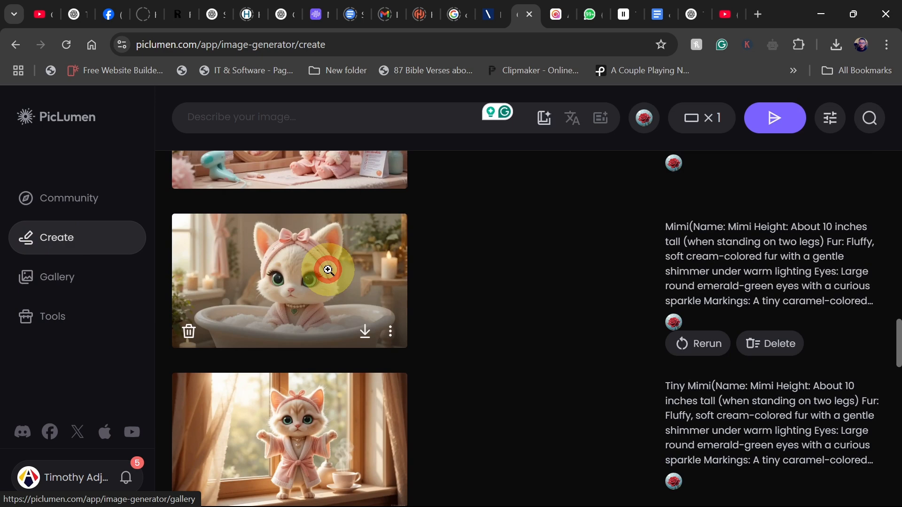
click(327, 268)
click(662, 146)
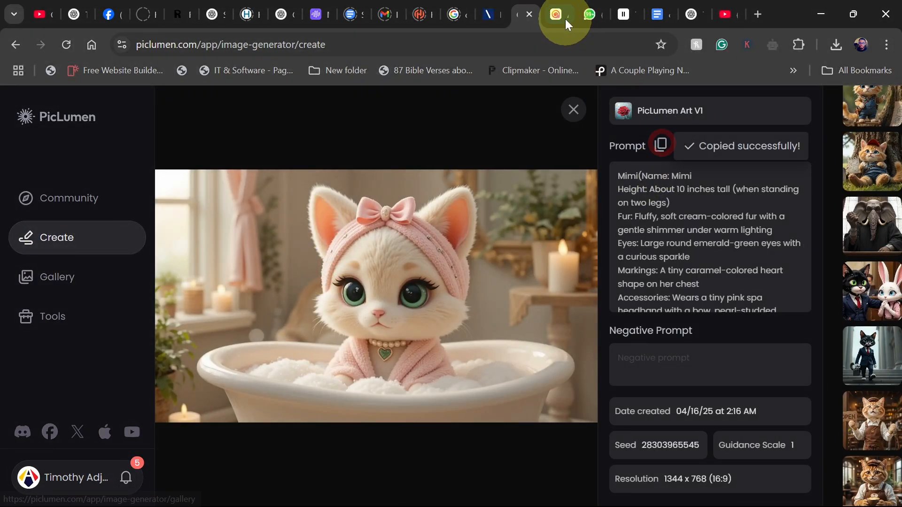
click(565, 16)
click(230, 301)
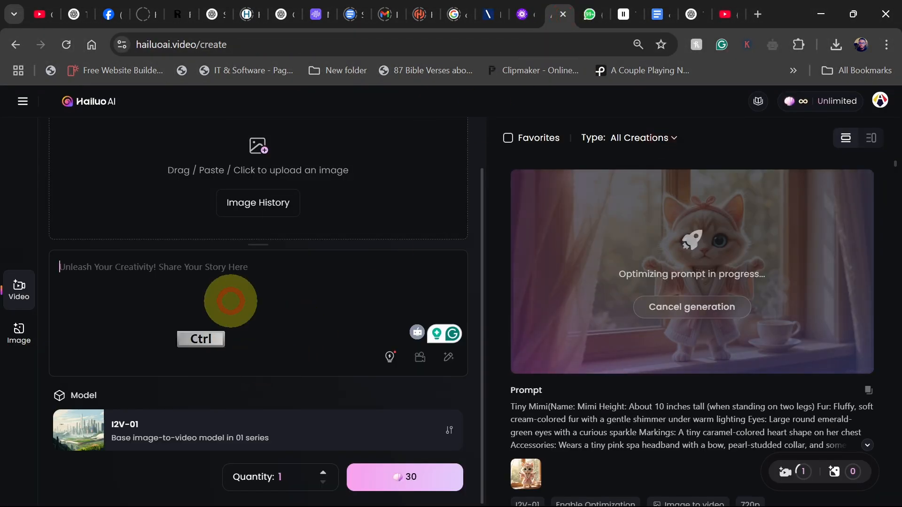
key(ctrl+v)
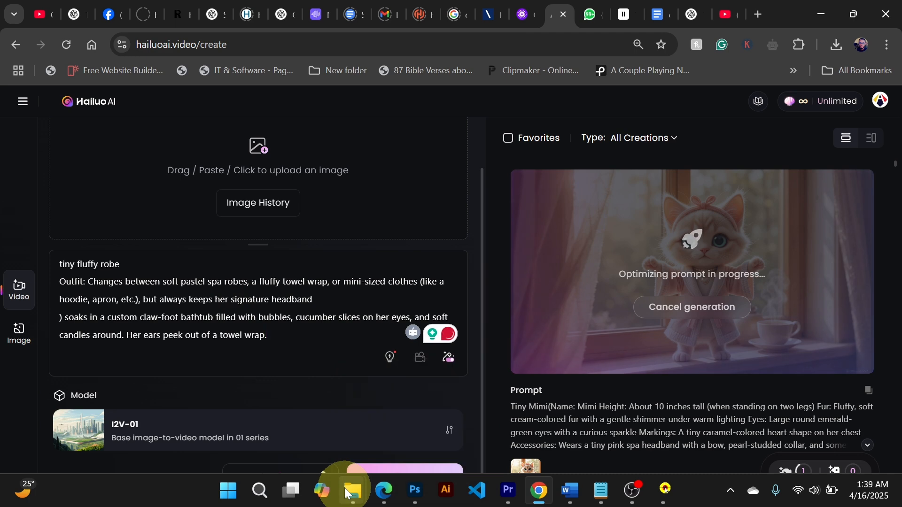
Upload the Mimi bathtub image to the video panel and start generating its video.
click(347, 492)
click(423, 413)
click(646, 331)
drag(646, 333, 292, 195)
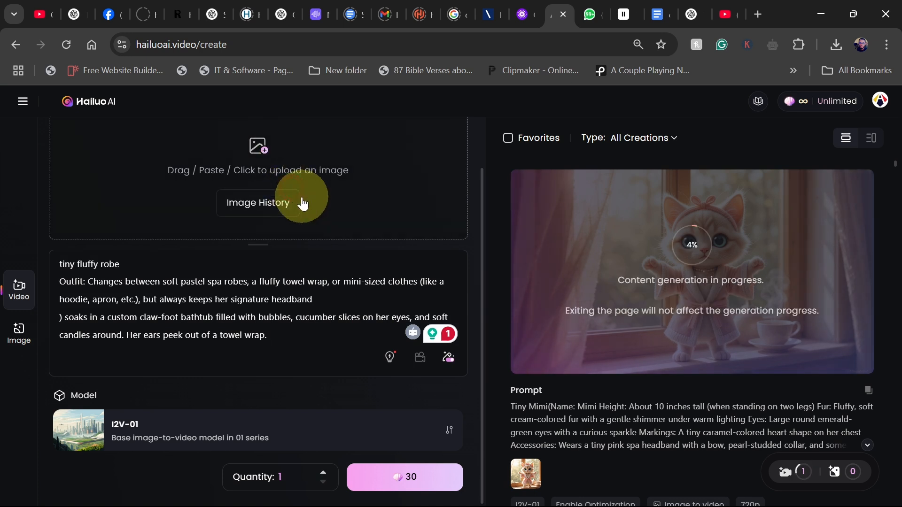
click(400, 484)
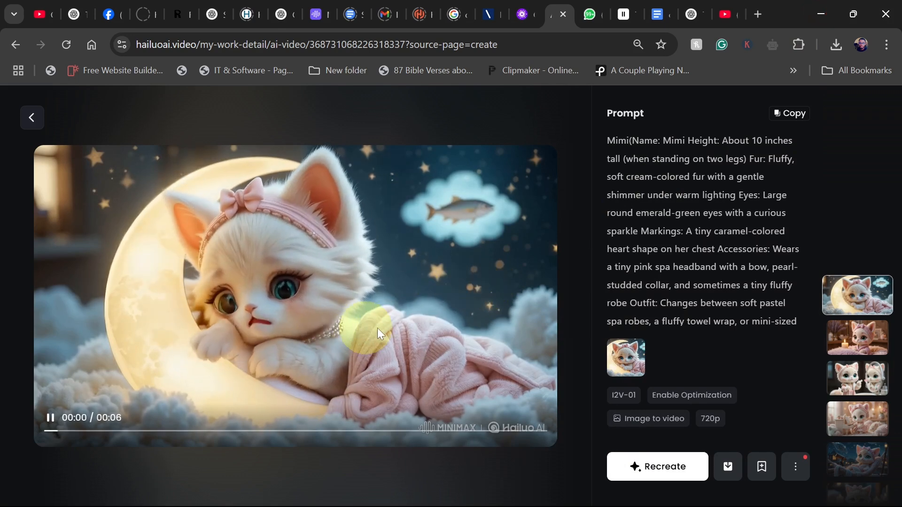
Select all fifteen Mimi spa videos in the assets library and download them.
click(854, 345)
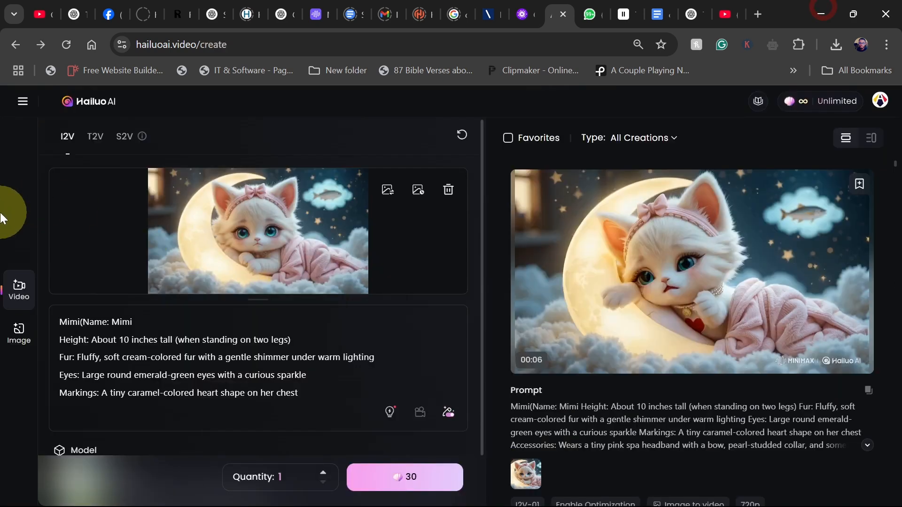
click(22, 101)
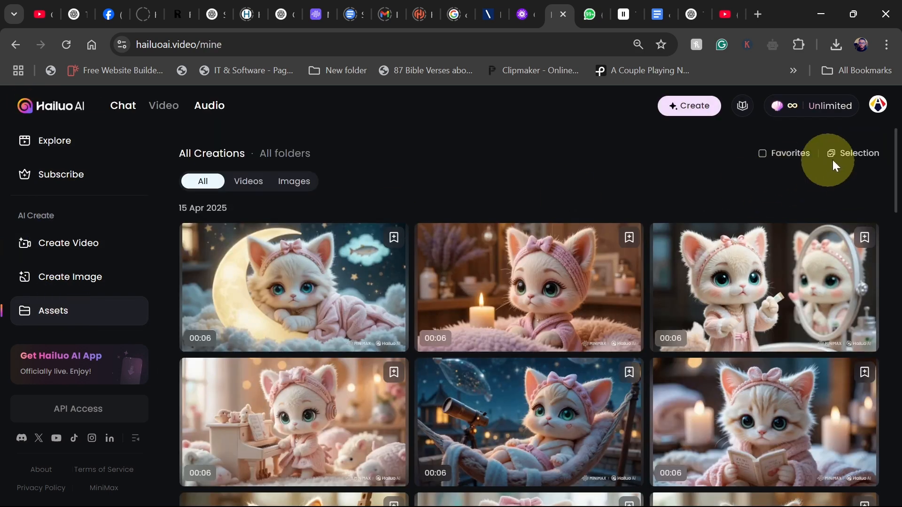
click(854, 157)
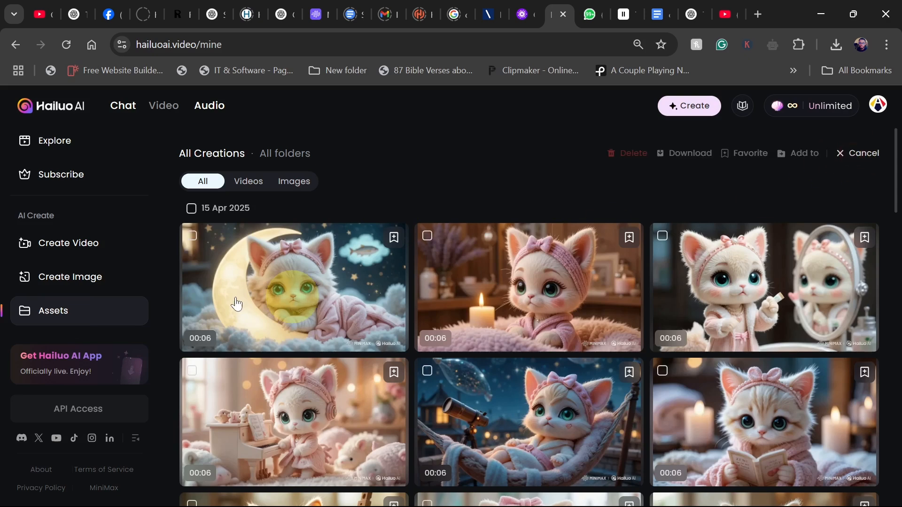
click(193, 236)
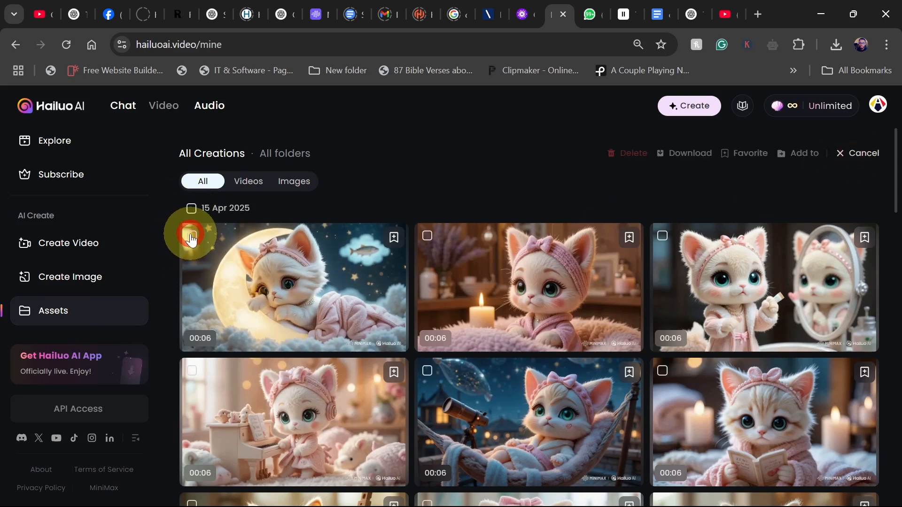
click(429, 237)
click(663, 236)
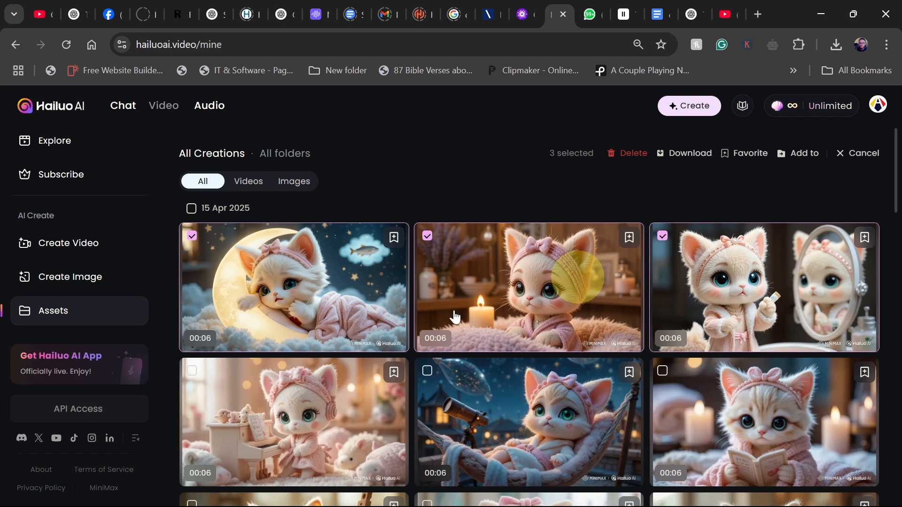
scroll(195, 350, down, 2)
click(192, 301)
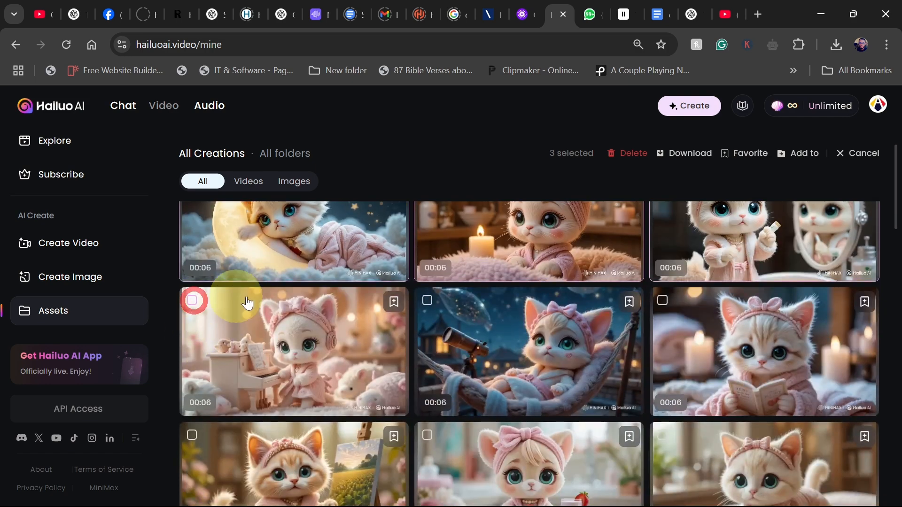
click(428, 301)
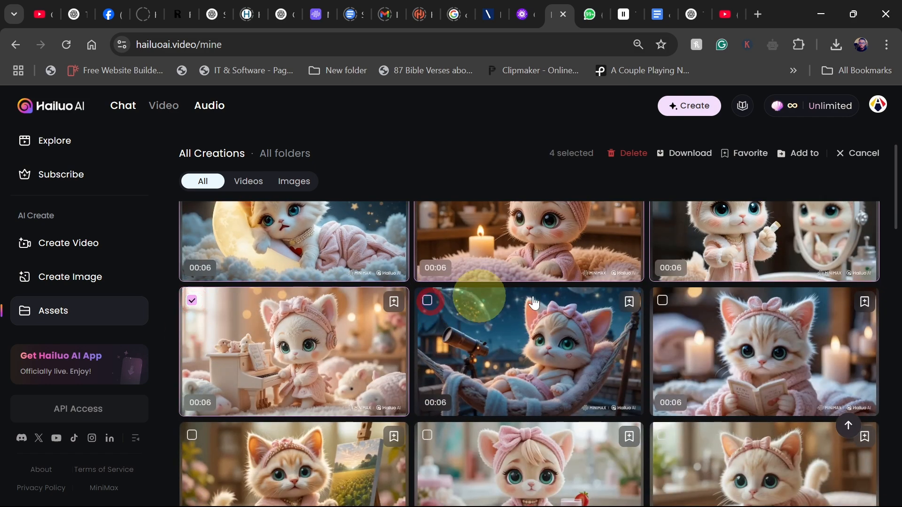
click(663, 301)
scroll(662, 303, up, 2)
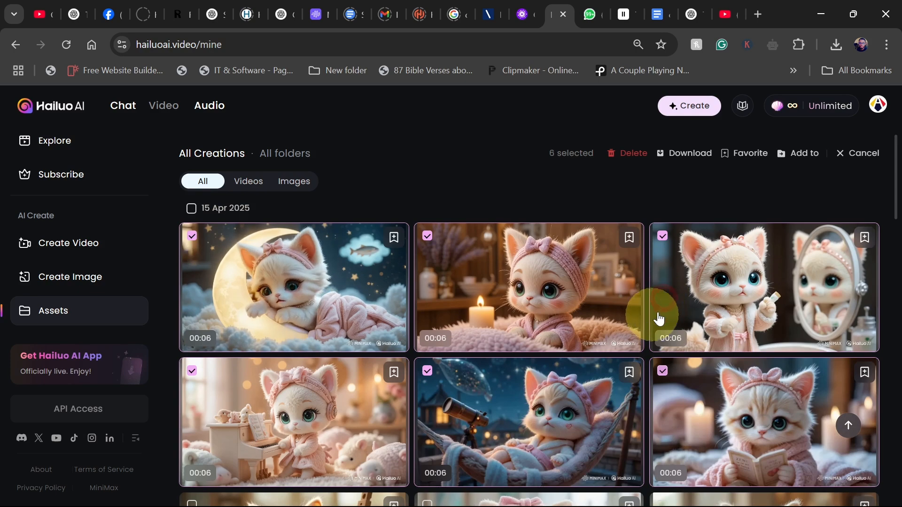
scroll(449, 404, down, 4)
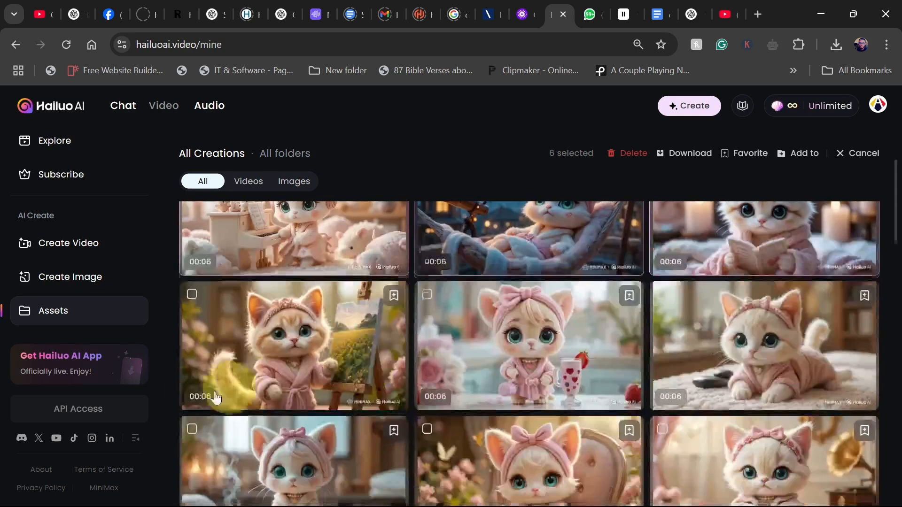
click(192, 294)
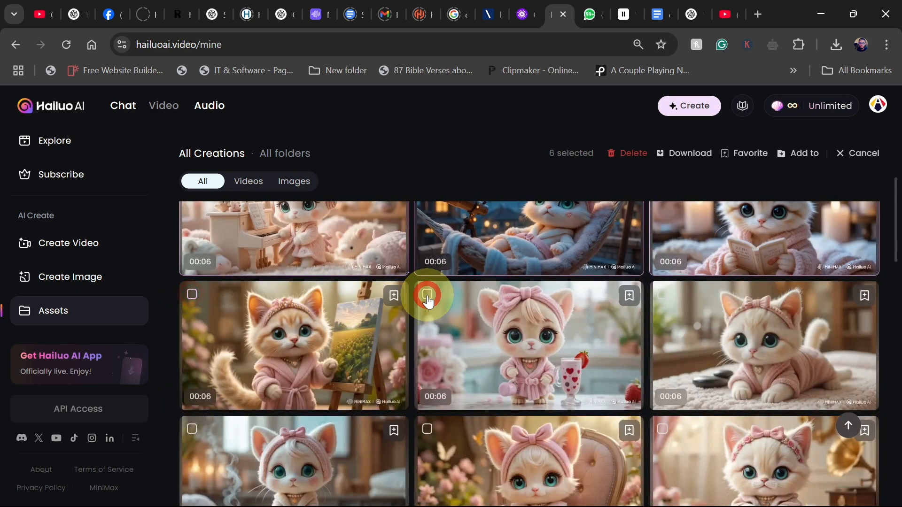
click(663, 296)
scroll(270, 340, down, 3)
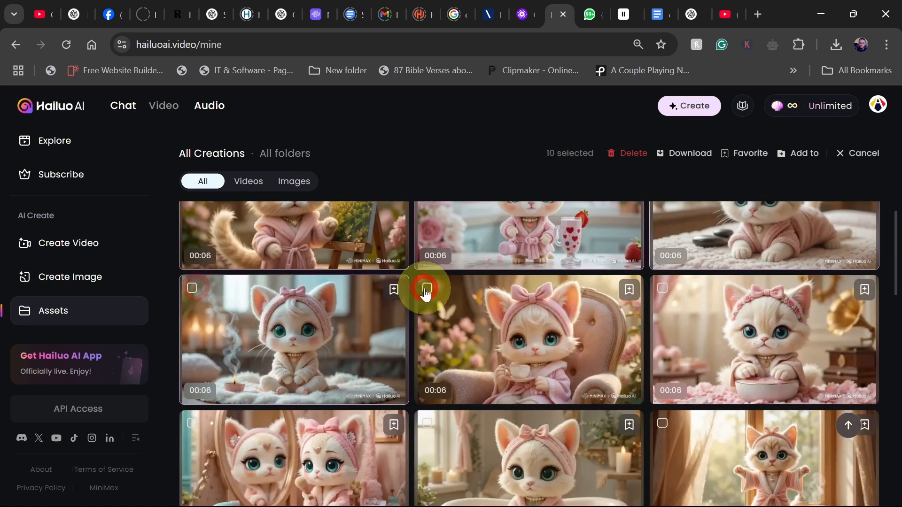
click(663, 288)
scroll(611, 329, down, 3)
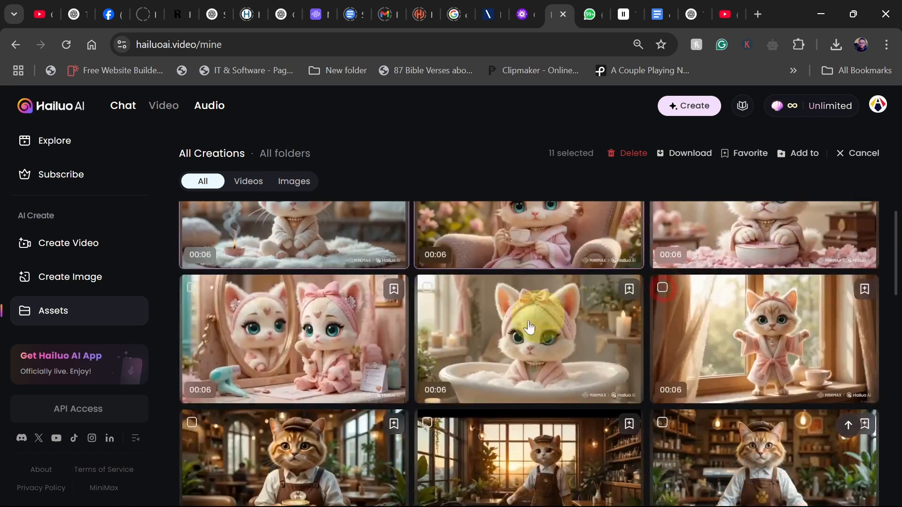
click(192, 283)
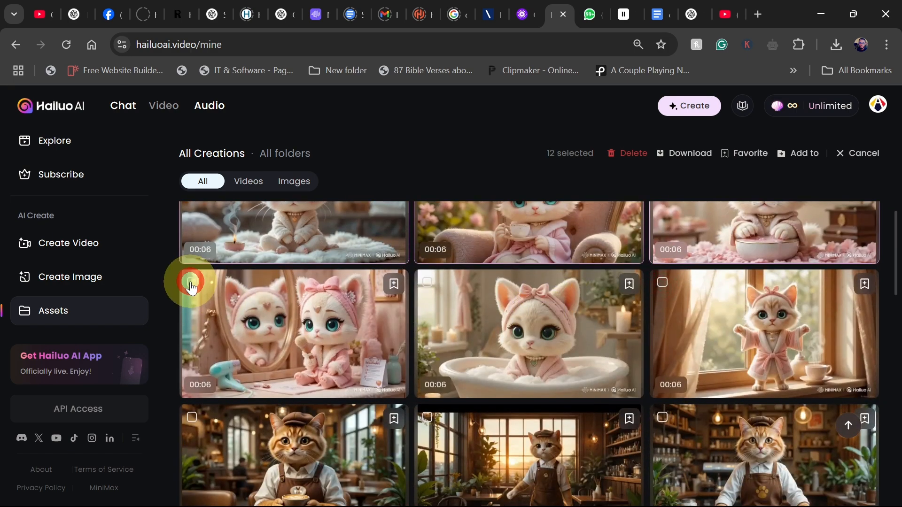
click(431, 283)
click(663, 283)
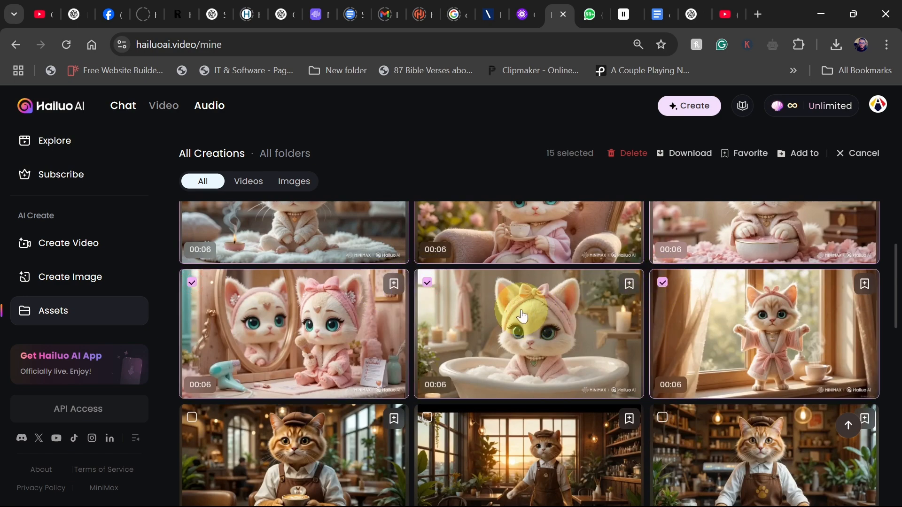
scroll(564, 263, up, 3)
click(686, 157)
Import the downloaded hailuo-assets videos into the CapCut project's media.
mouse_move(606, 496)
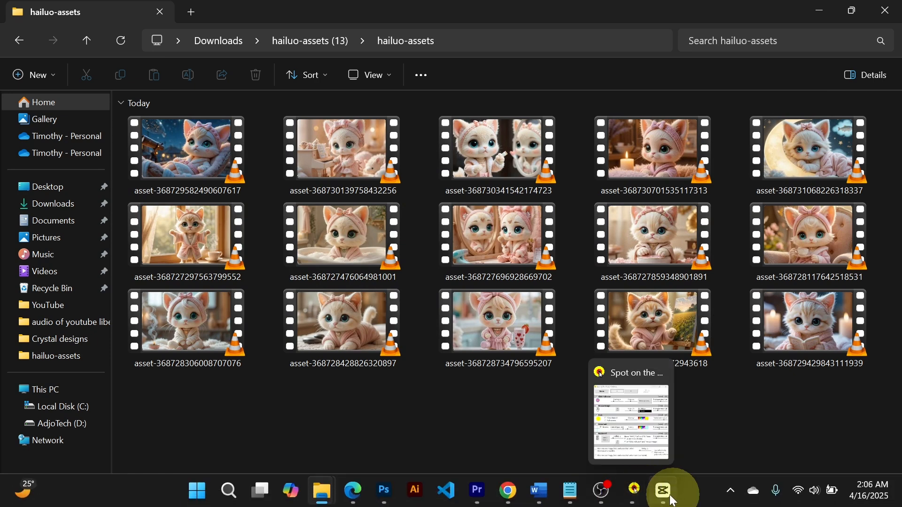
click(673, 499)
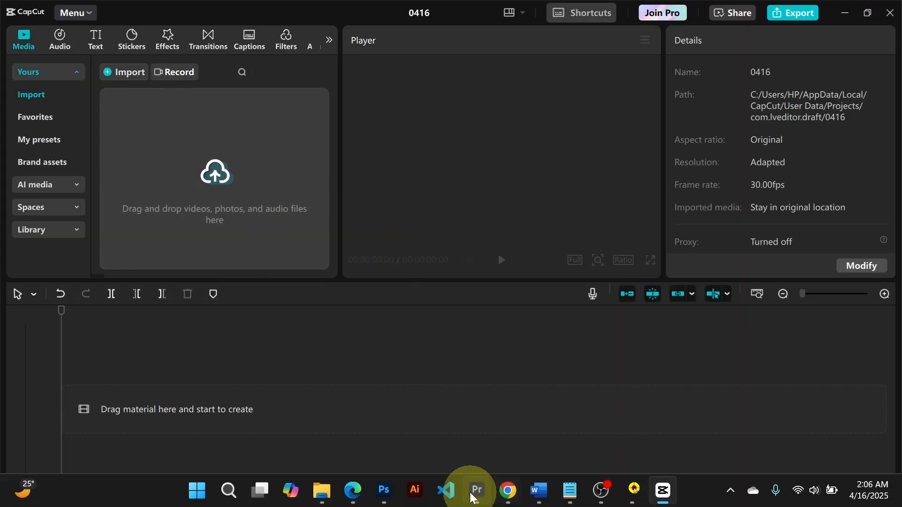
mouse_move(473, 498)
click(481, 412)
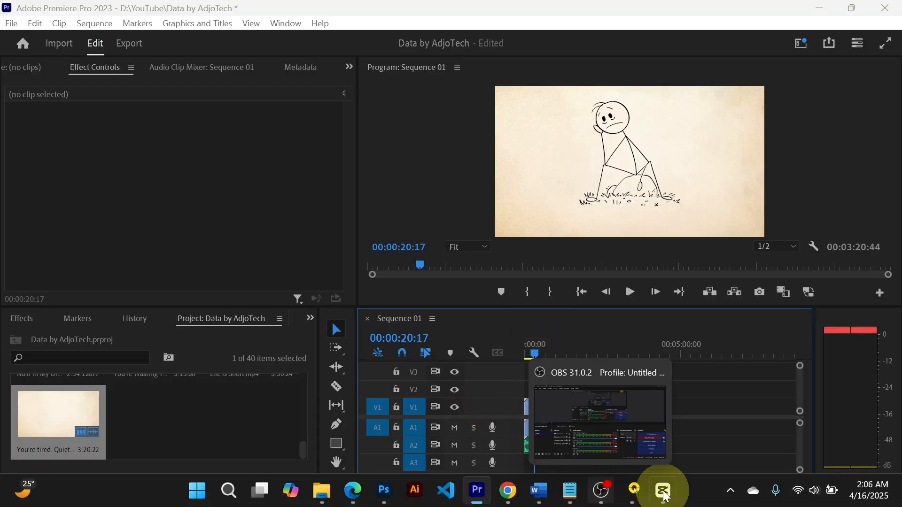
click(665, 493)
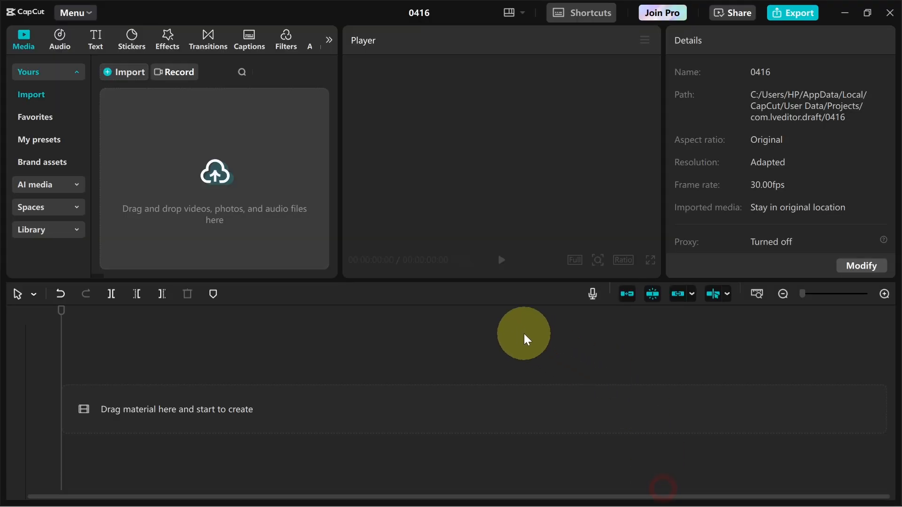
mouse_move(331, 489)
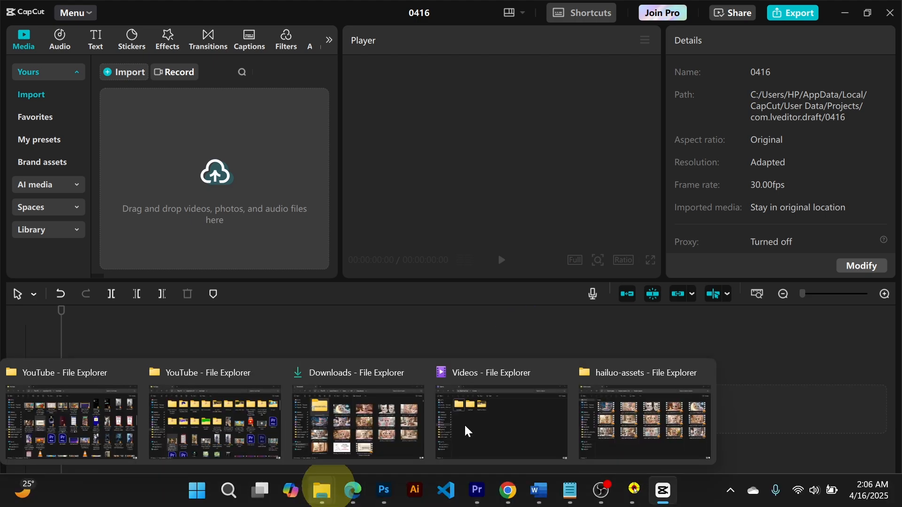
click(638, 405)
click(169, 154)
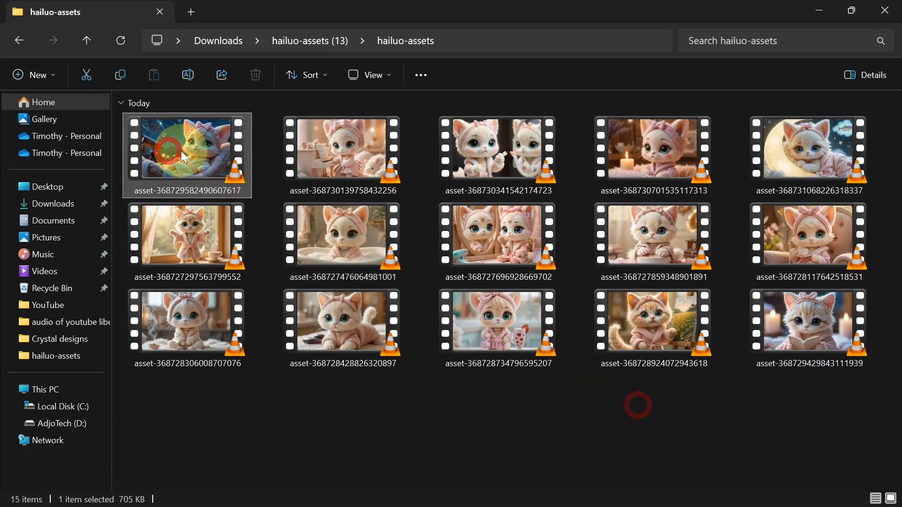
shift+click(749, 302)
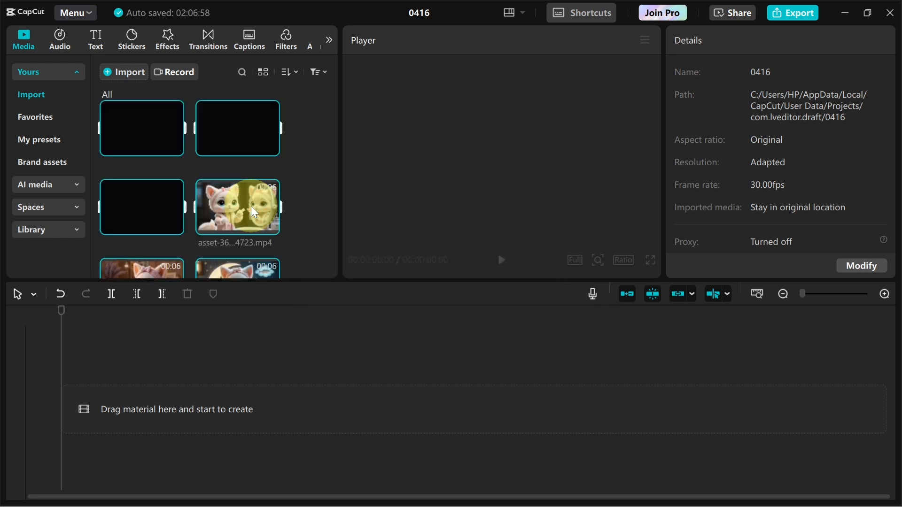
click(309, 183)
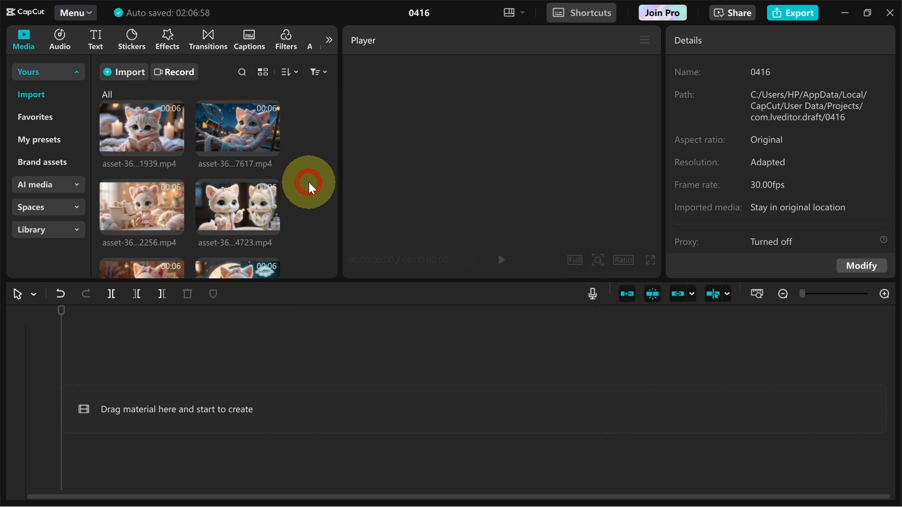
Place the window-stretch clip at the start of the timeline and preview it.
scroll(308, 188, down, 5)
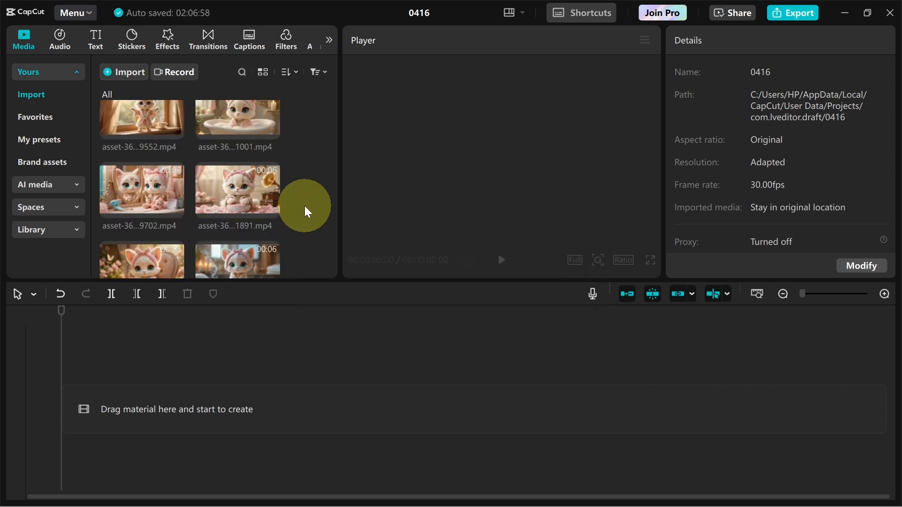
drag(141, 125, 150, 406)
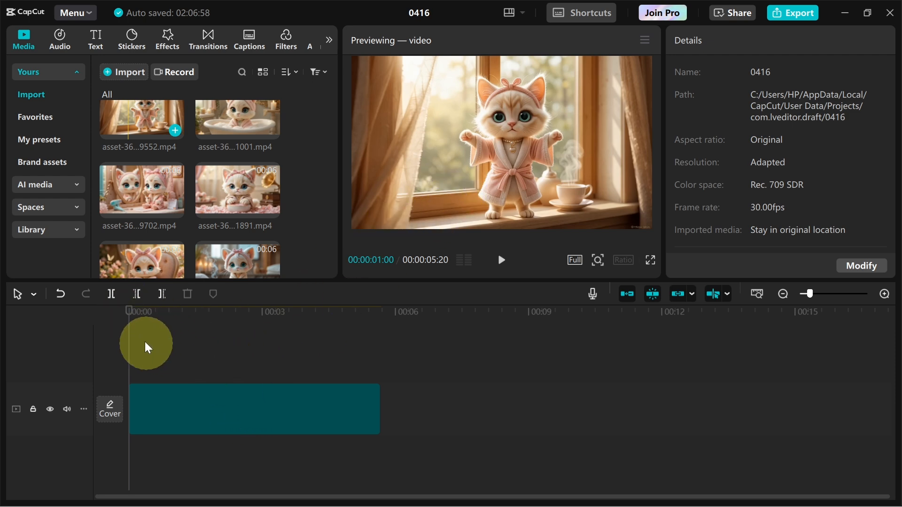
click(134, 319)
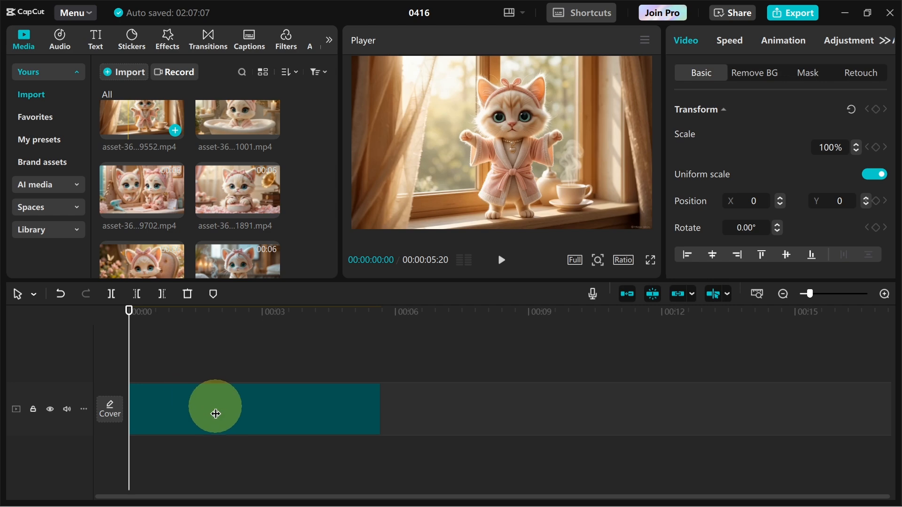
click(216, 413)
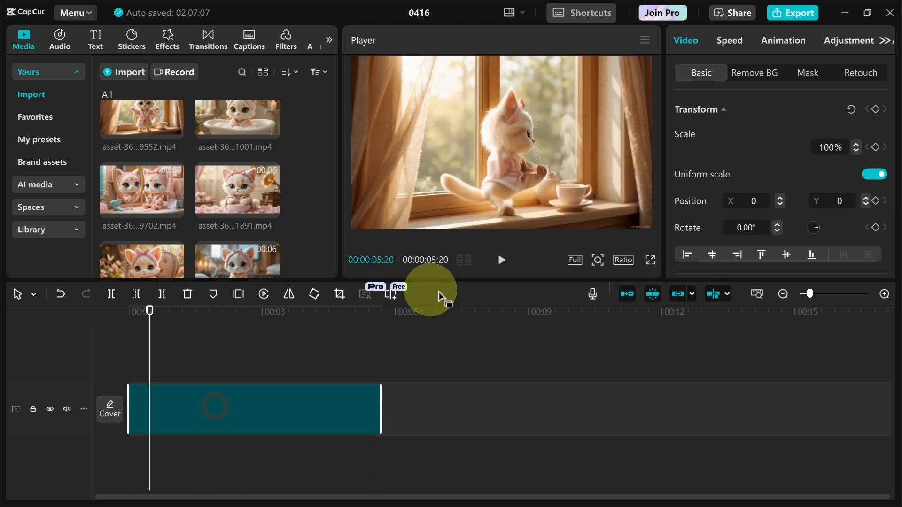
click(502, 265)
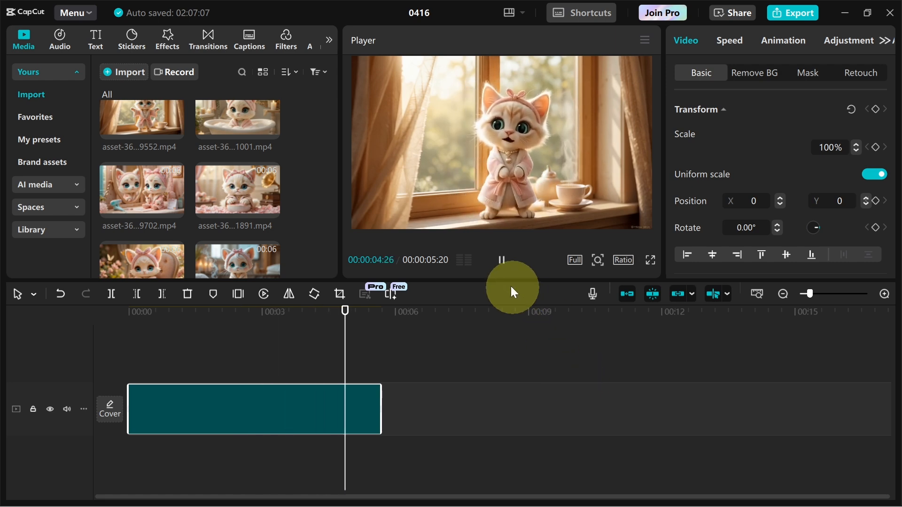
Add the remaining Mimi clips to the timeline after the first clip.
drag(379, 402, 218, 393)
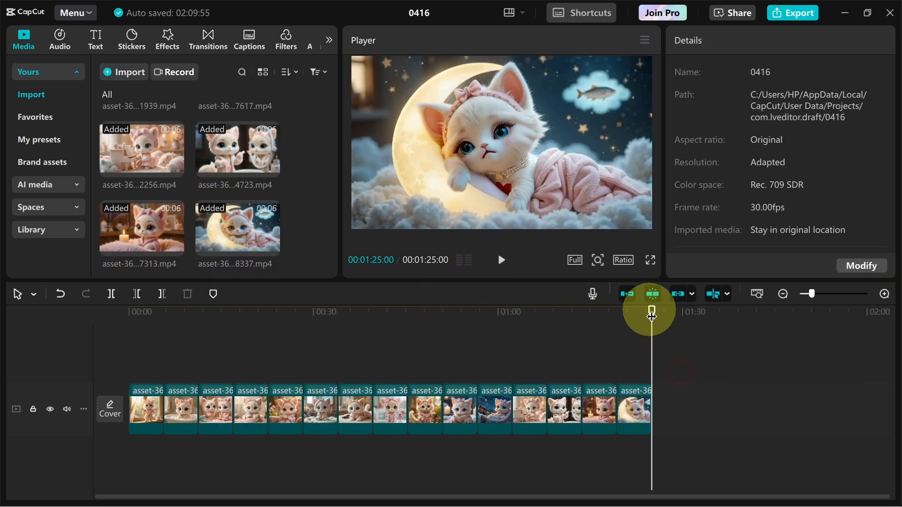
drag(629, 312, 537, 312)
drag(463, 346, 107, 354)
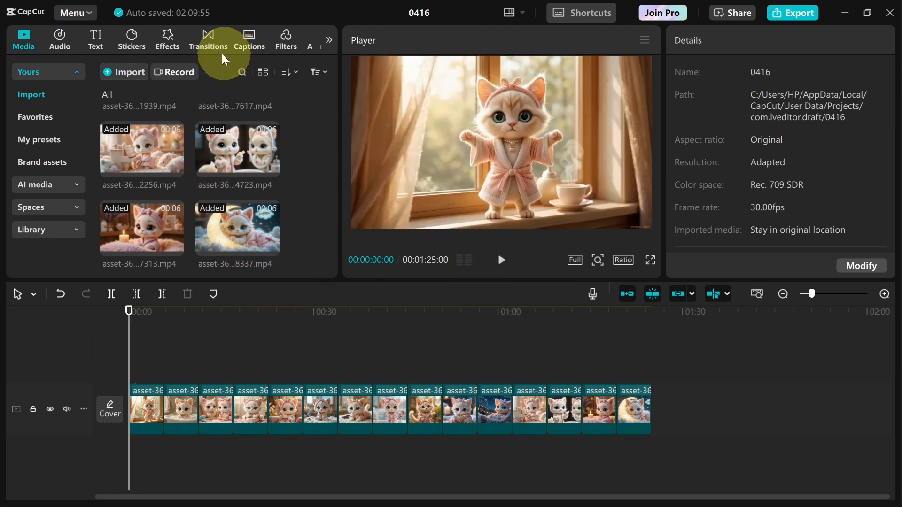
Insert a Camera Glow transition between the first two clips and apply it to all clips.
click(214, 47)
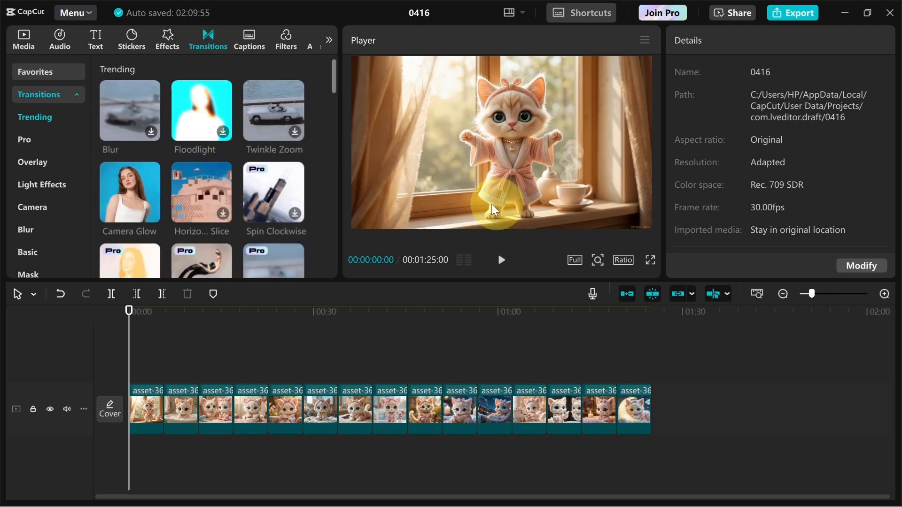
drag(132, 179, 197, 408)
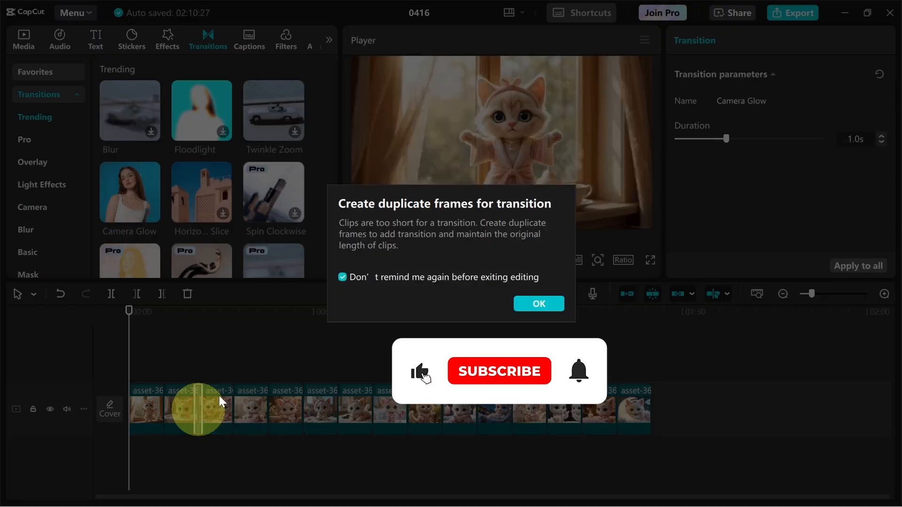
click(532, 303)
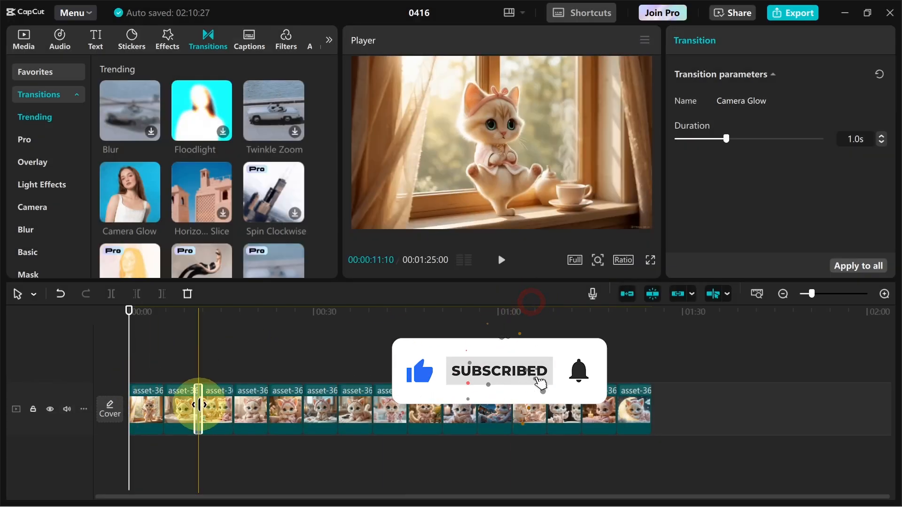
click(860, 266)
Apply the Crystal Clear filter across the whole clip sequence and preview the result.
click(287, 40)
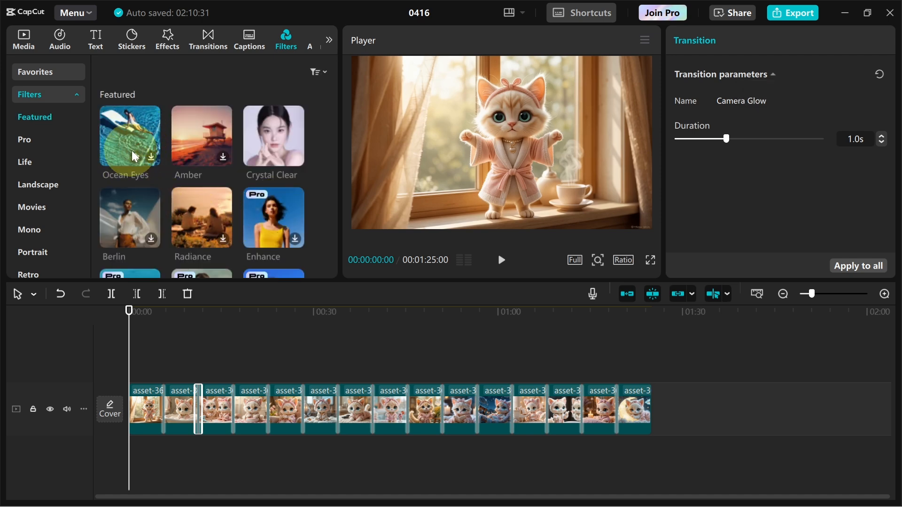
drag(266, 133, 650, 365)
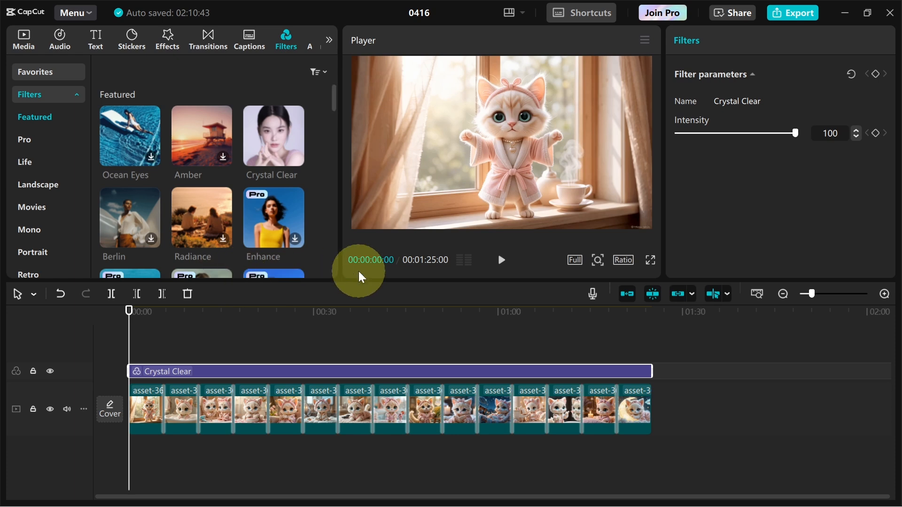
click(502, 261)
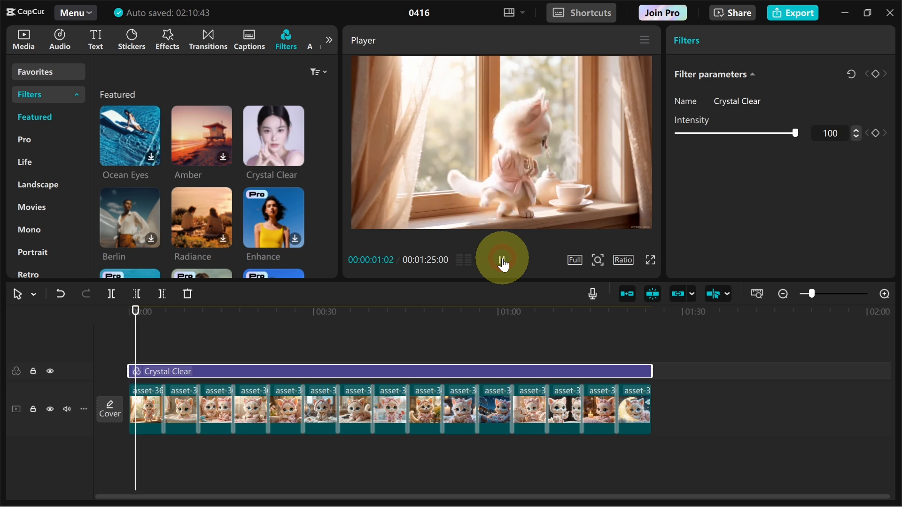
click(502, 262)
Browse the YouTube Studio audio library in the browser for background music.
mouse_move(477, 500)
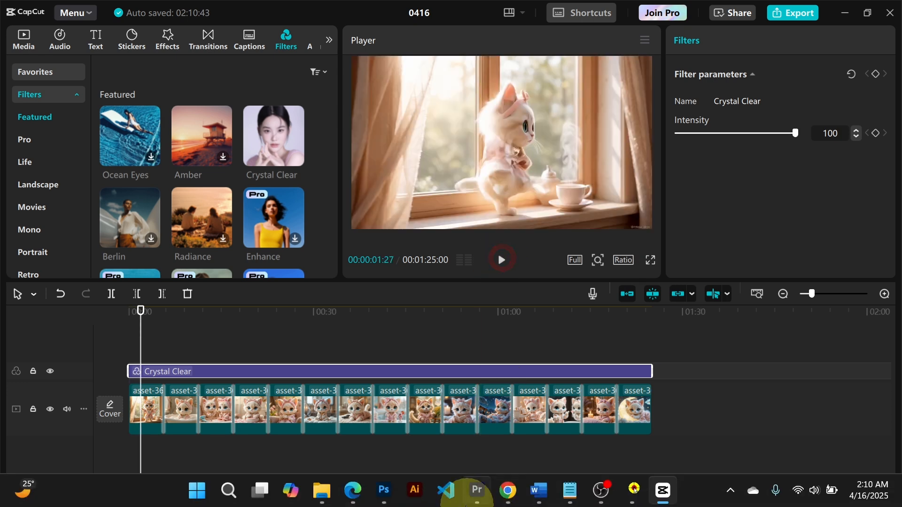
mouse_move(513, 499)
click(515, 420)
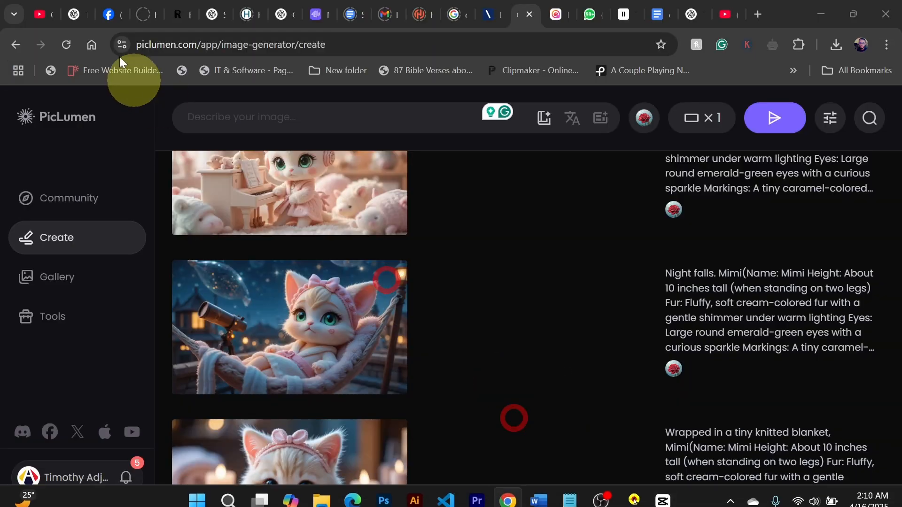
click(38, 15)
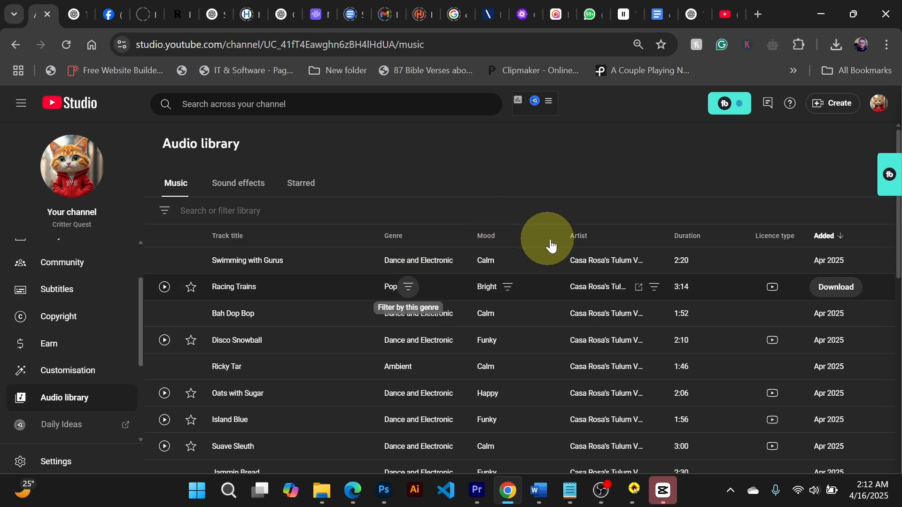
Add Lifting Dreams - Aakash Gandhi.mp3 to an audio track under the clips and raise its volume to 15.4 dB.
click(663, 491)
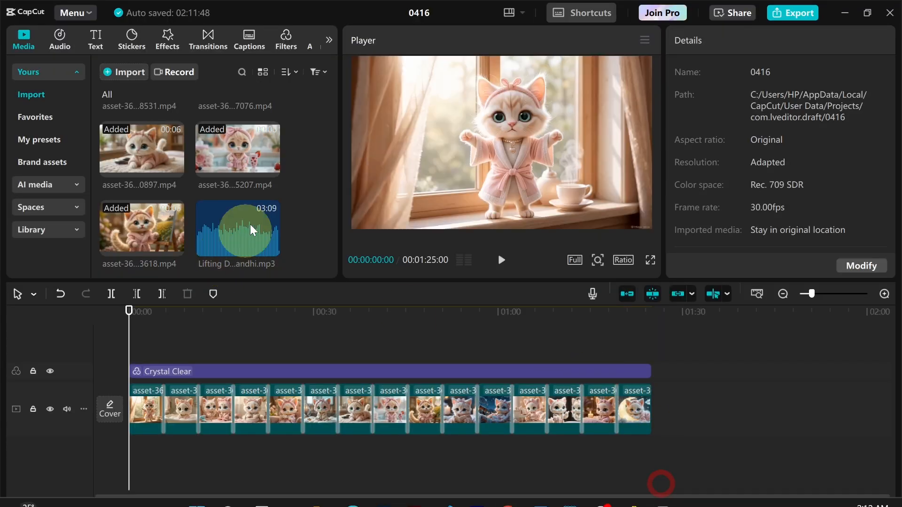
click(240, 221)
drag(240, 218, 125, 456)
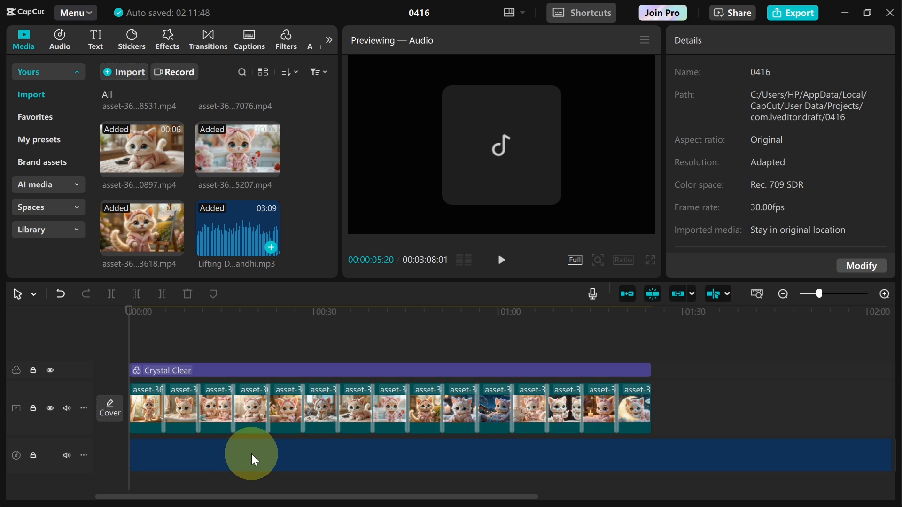
click(244, 452)
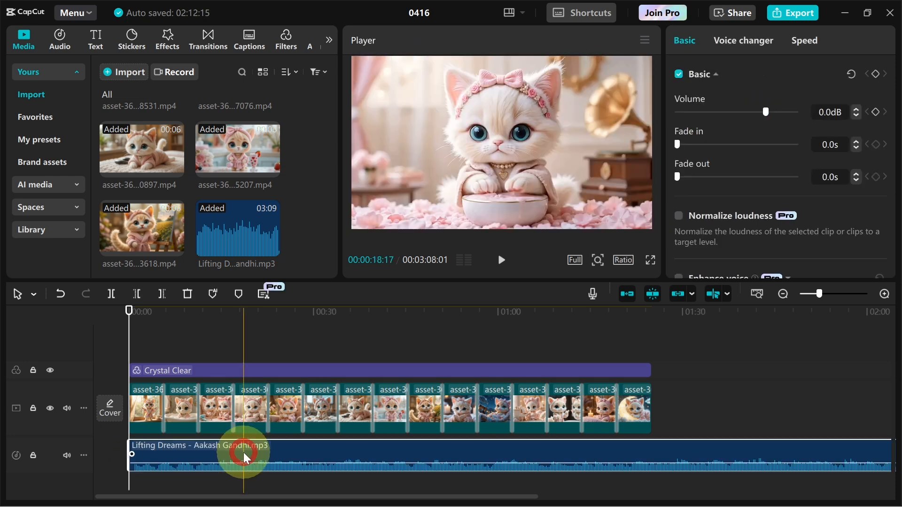
click(232, 459)
drag(767, 111, 789, 112)
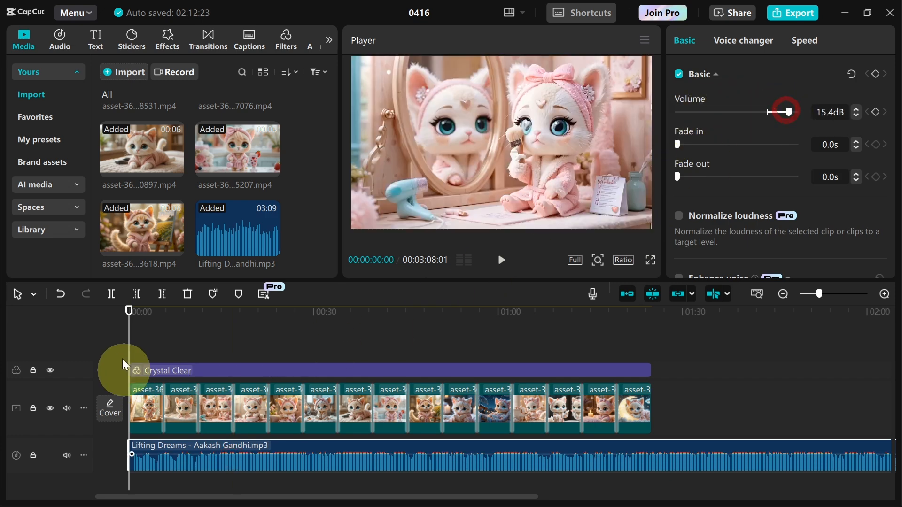
Split the music at the end of the last video clip and delete the leftover part.
click(496, 354)
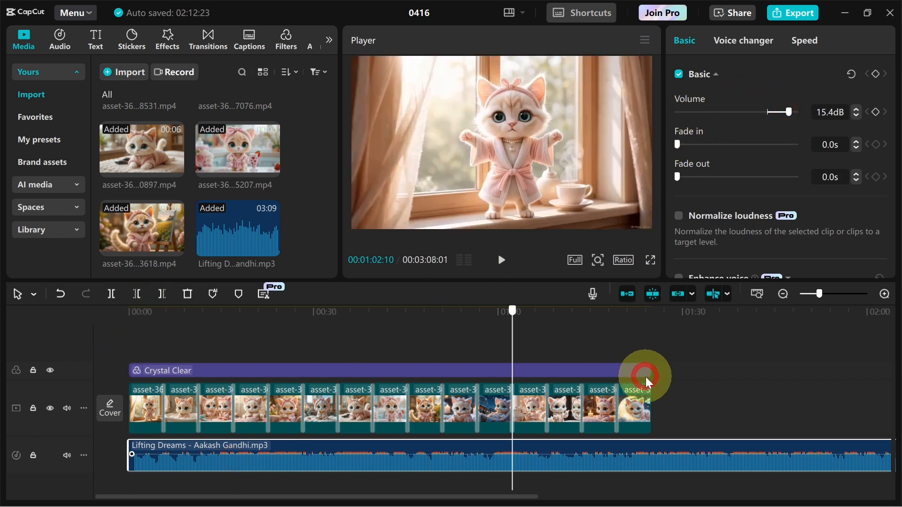
click(653, 387)
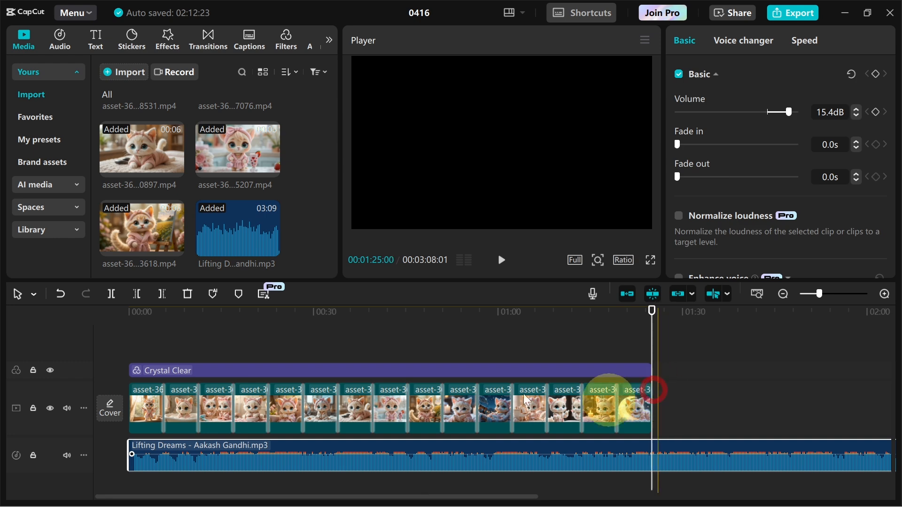
click(115, 297)
click(717, 462)
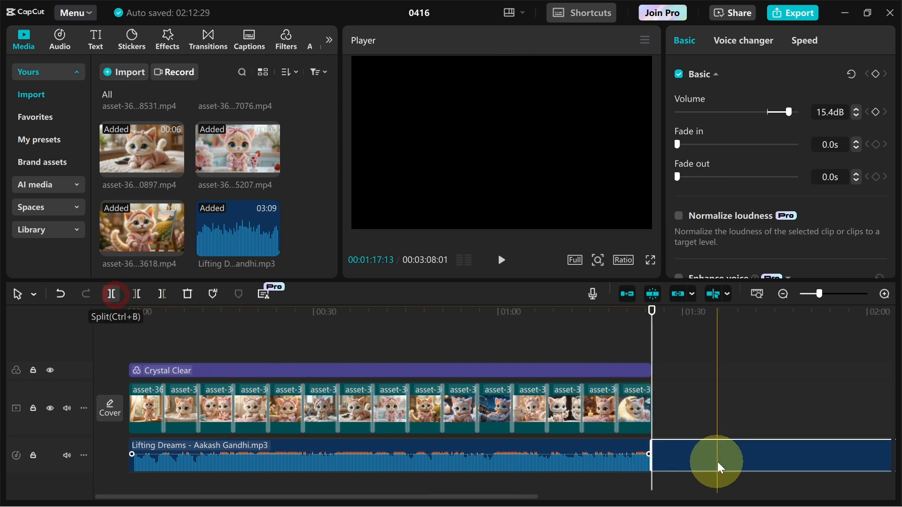
key(Delete)
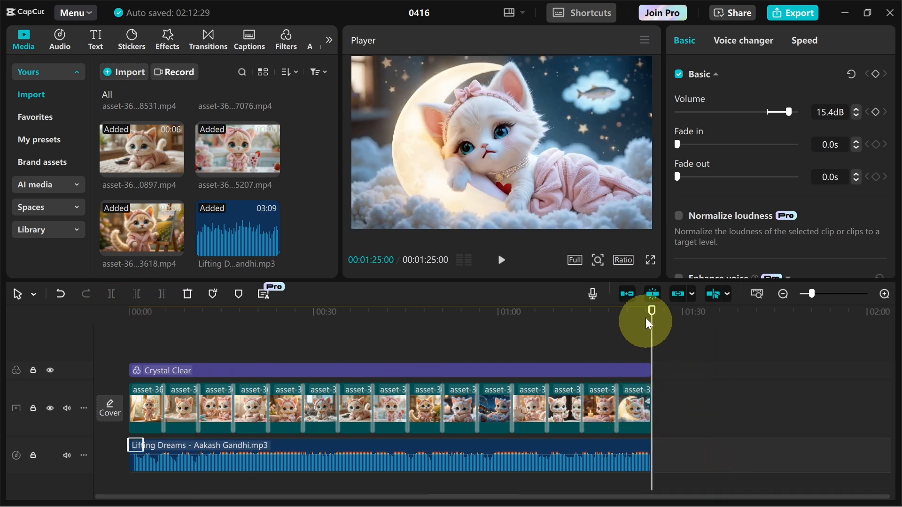
Play back the timeline from the start to check the music against the clips.
click(650, 314)
click(97, 308)
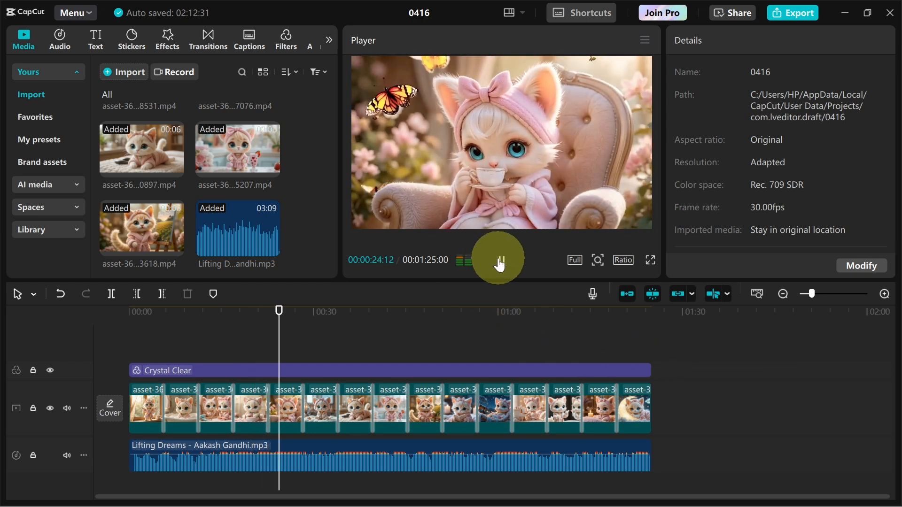
click(499, 262)
click(282, 311)
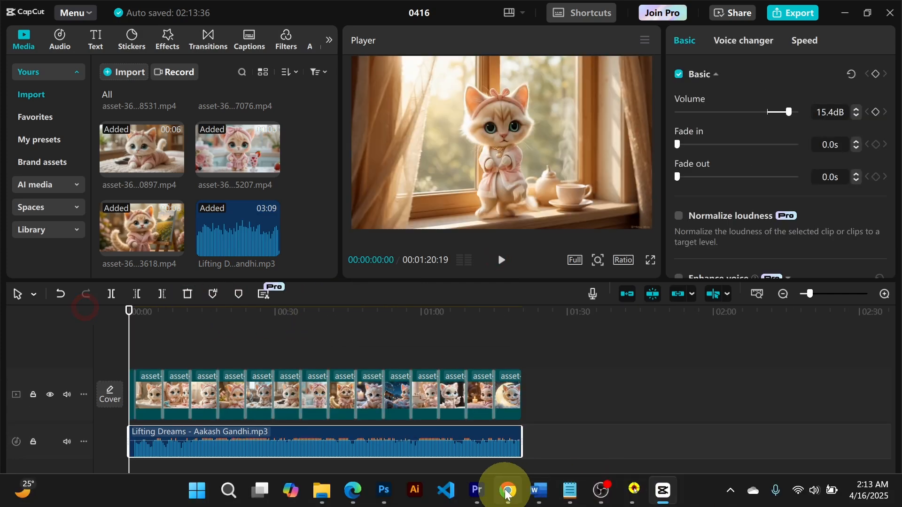
Copy the Scene 1 voiceover line from the scene prompts in ChatGPT.
click(507, 490)
click(688, 14)
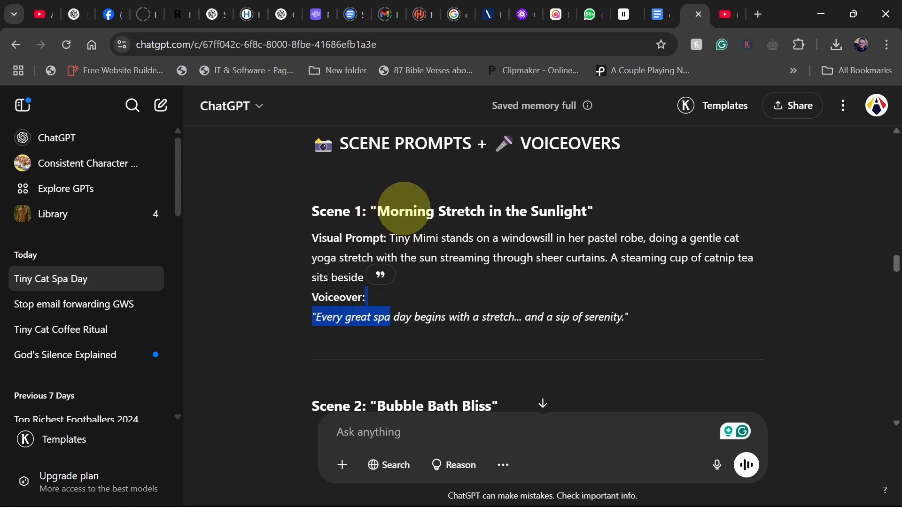
click(387, 317)
drag(313, 317, 661, 322)
key(ctrl+c)
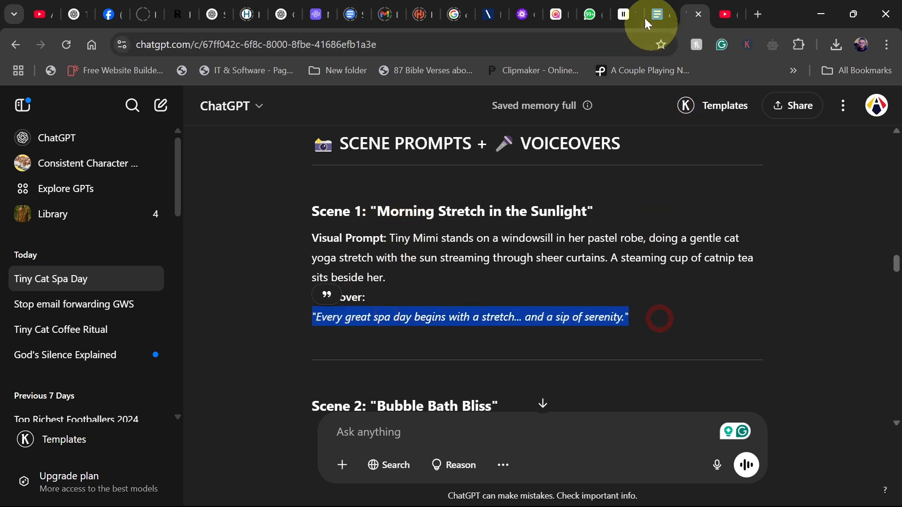
Paste the voiceover line into the ElevenLabs Text to Speech box.
click(622, 14)
key(ctrl+v)
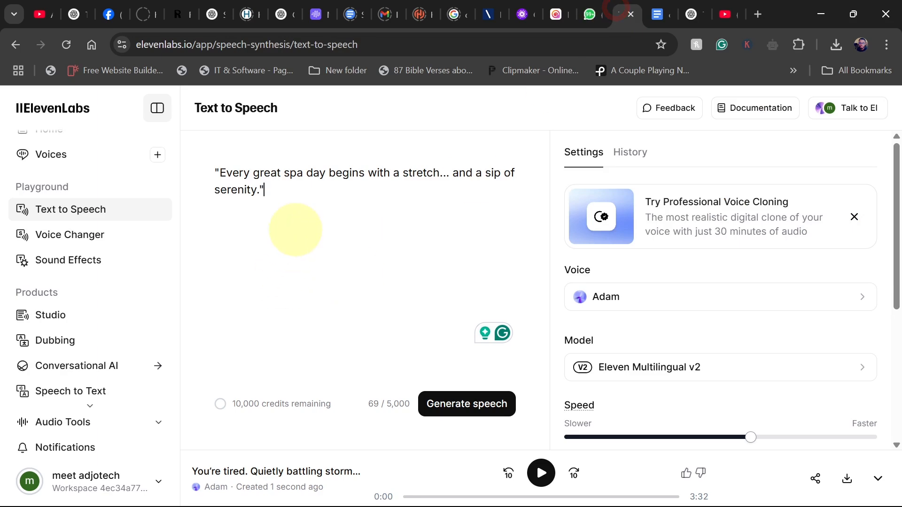
click(521, 15)
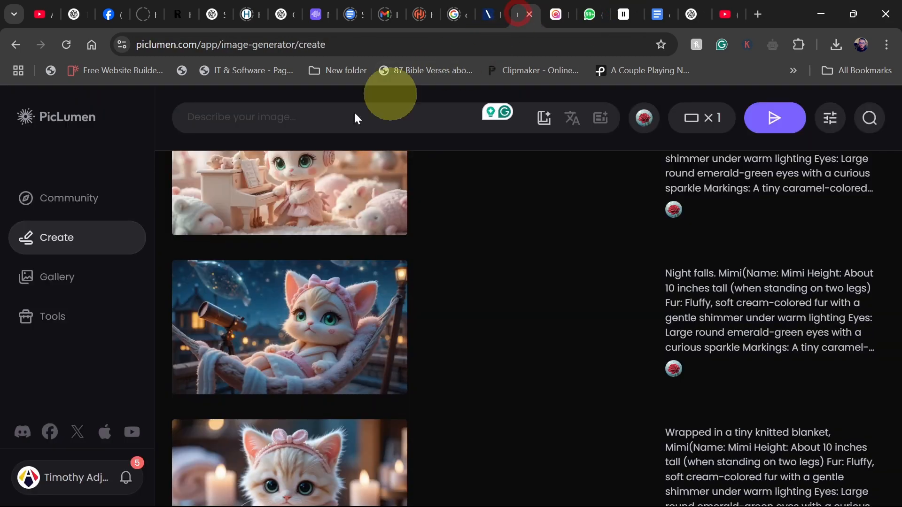
click(561, 15)
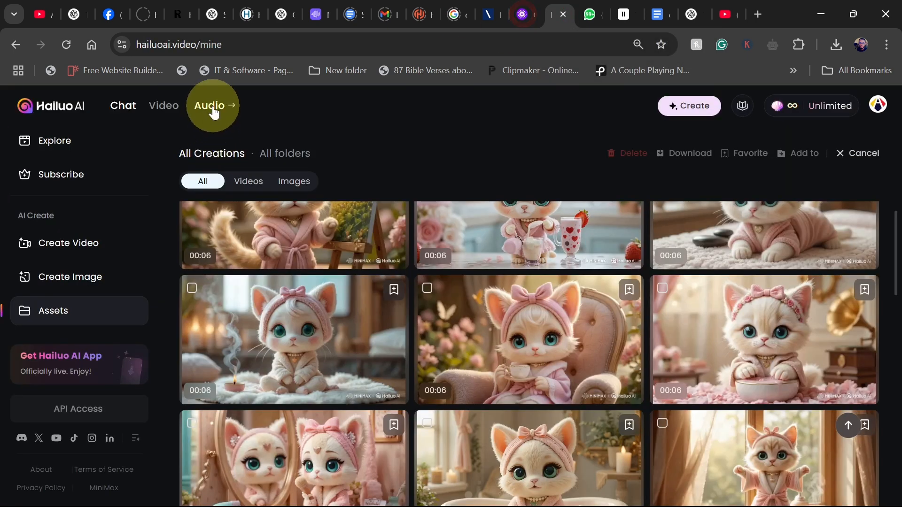
click(630, 15)
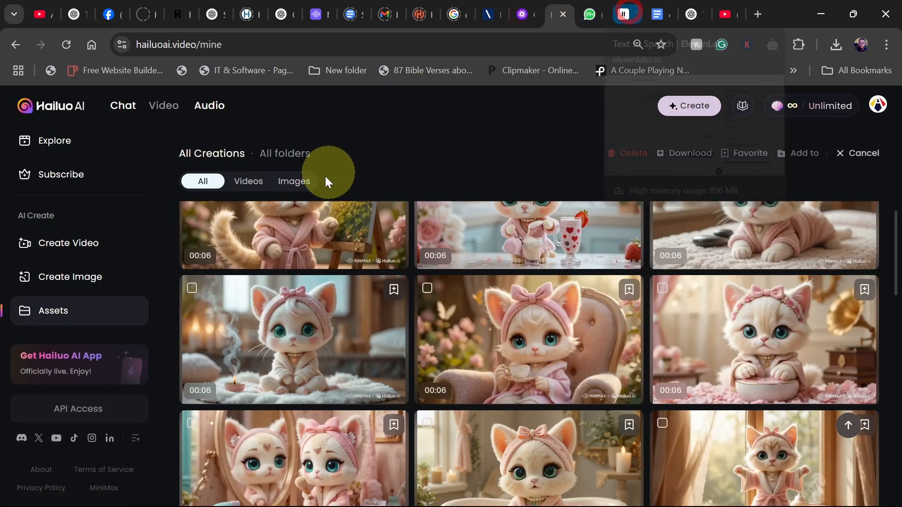
Generate speech from the voiceover text and download the audio file.
key(ctrl+a)
click(322, 195)
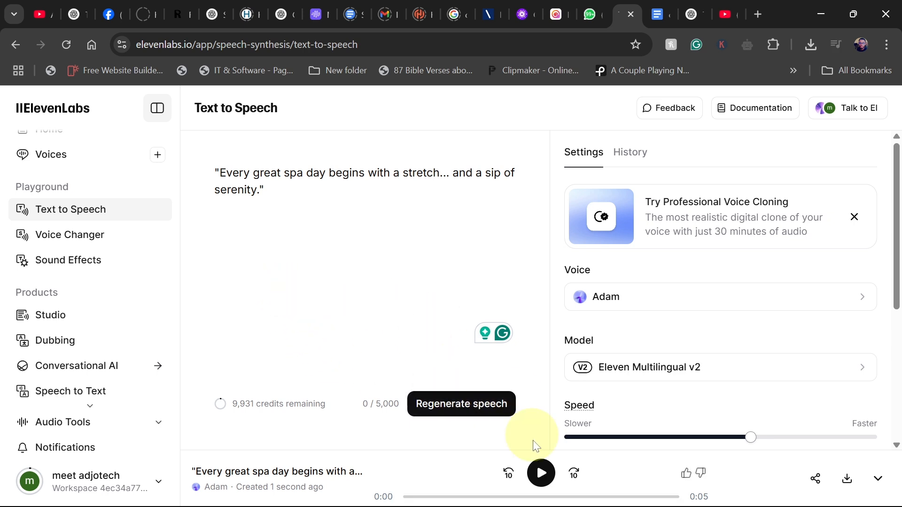
click(849, 480)
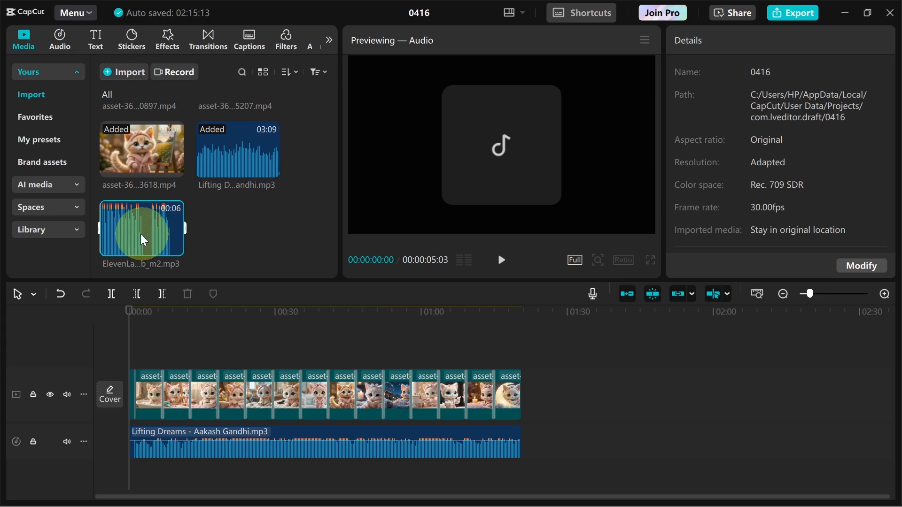
Add the ElevenLabs voiceover to a new audio track at the start and raise its volume to 15.4 dB.
drag(140, 234, 124, 475)
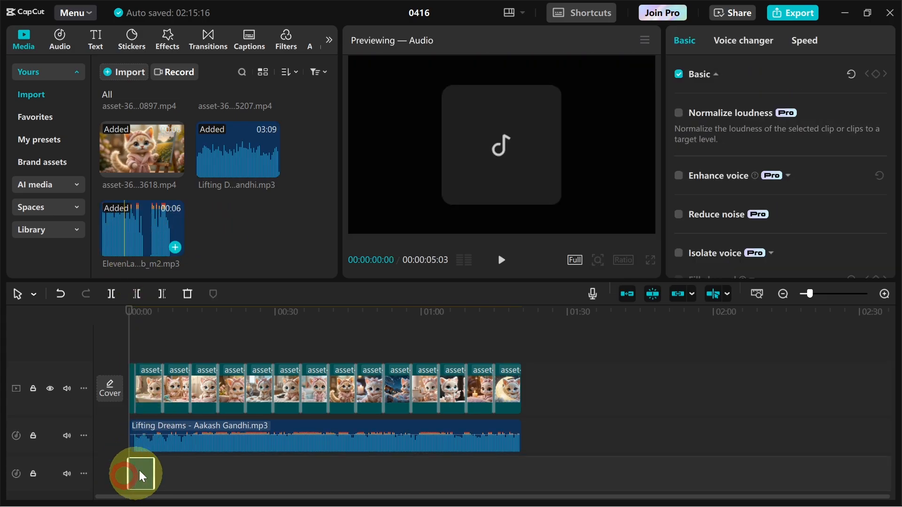
click(137, 467)
drag(765, 113, 786, 112)
Move the background music to start right after the voiceover and preview the beginning.
click(129, 442)
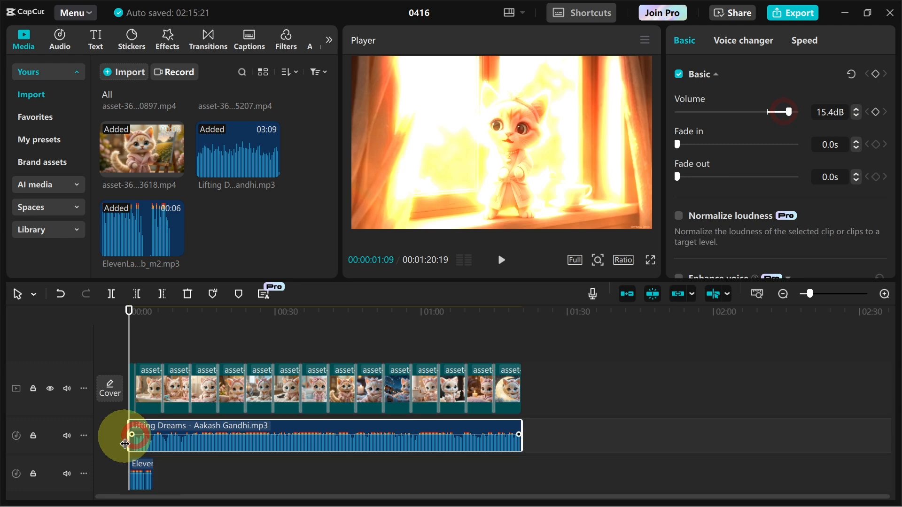
drag(127, 436, 152, 437)
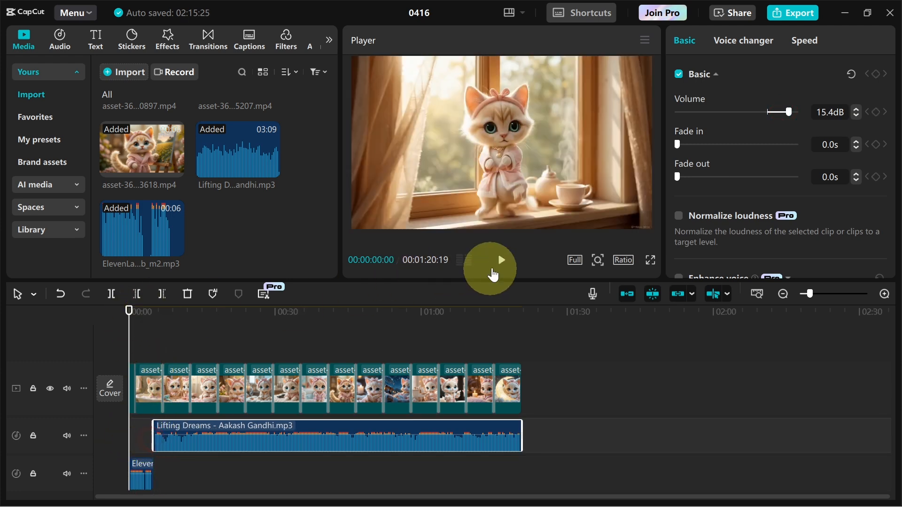
click(502, 263)
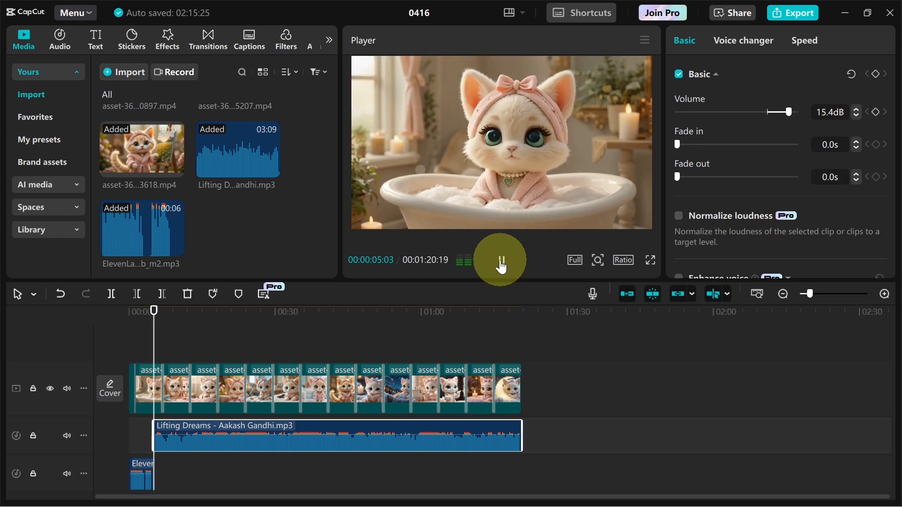
click(501, 261)
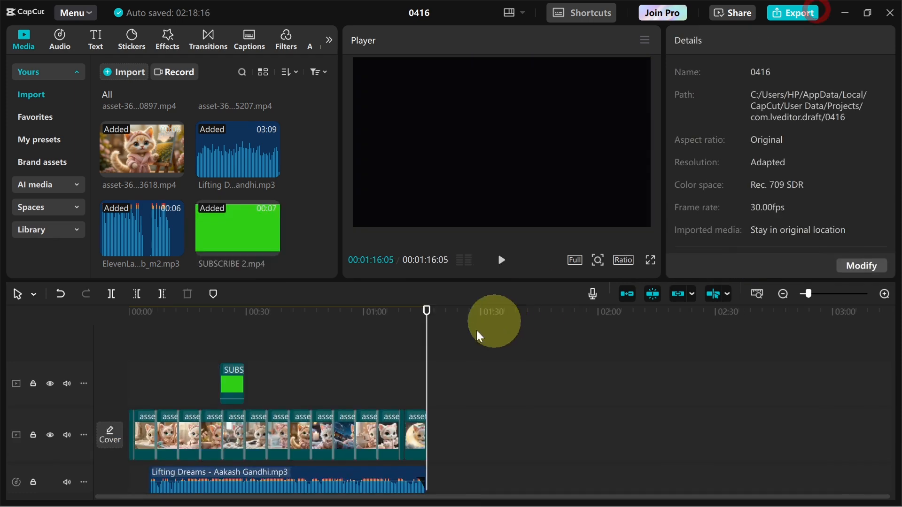
Export the video as Tiny Cat's Relaxing Spa Day at 2K resolution and play the exported file.
drag(425, 329, 197, 339)
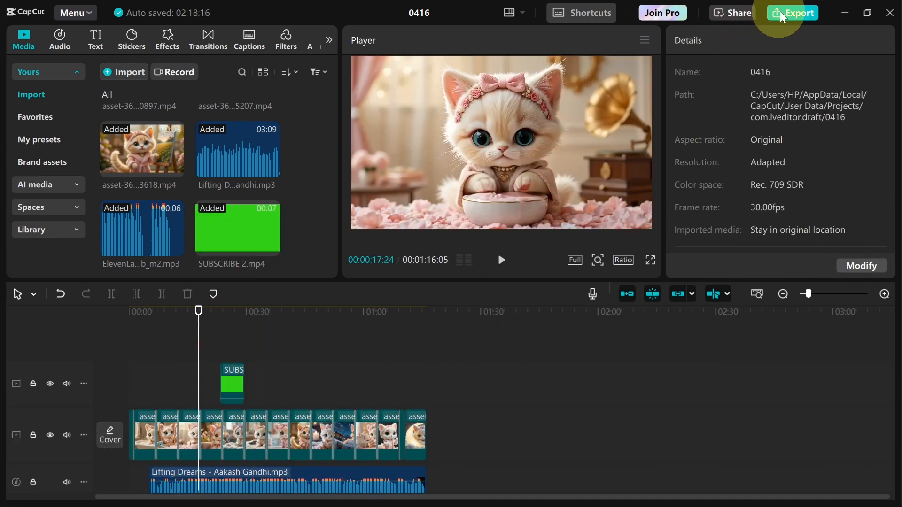
click(790, 14)
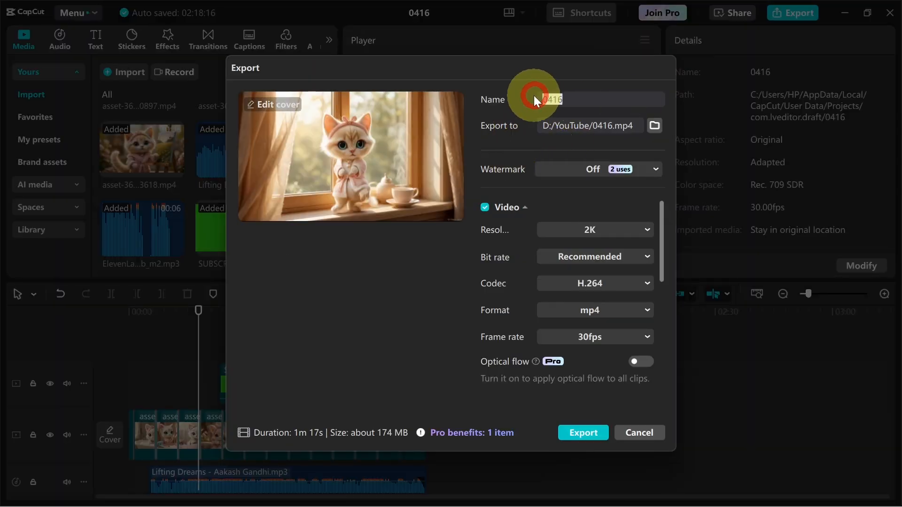
key(ctrl)
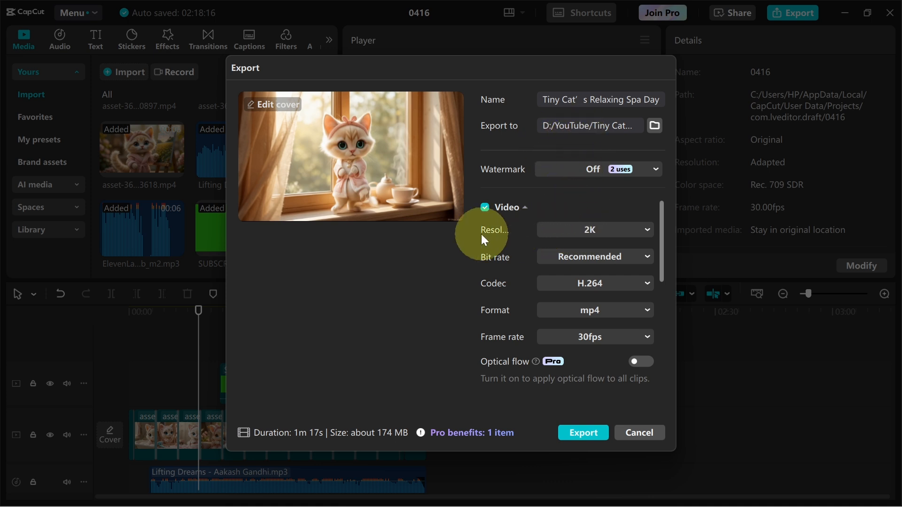
click(608, 236)
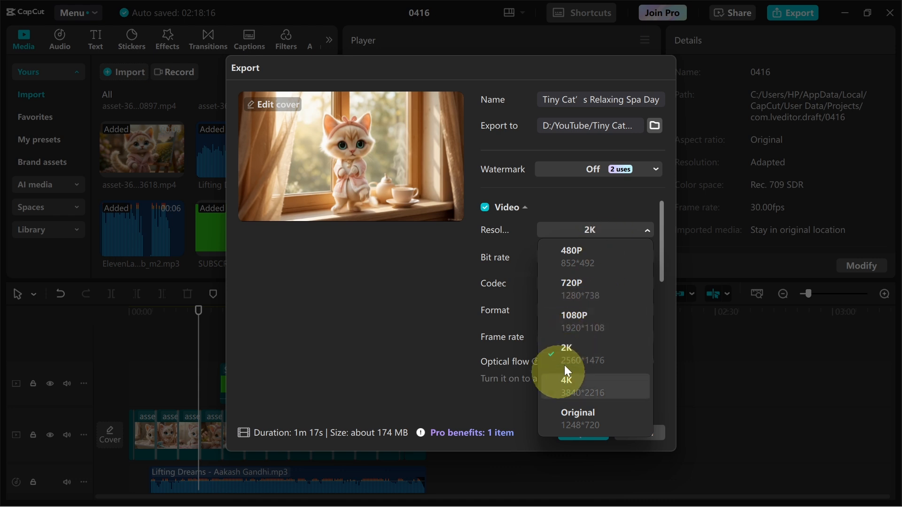
click(423, 345)
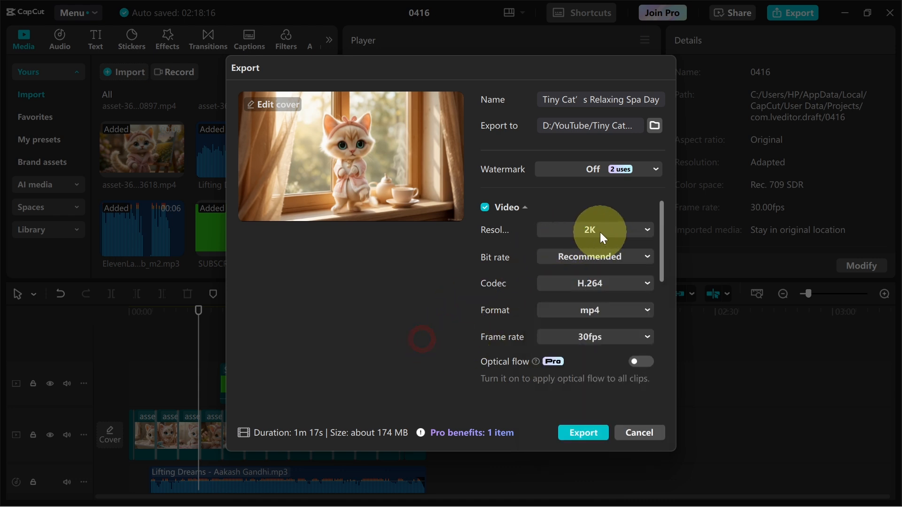
click(580, 433)
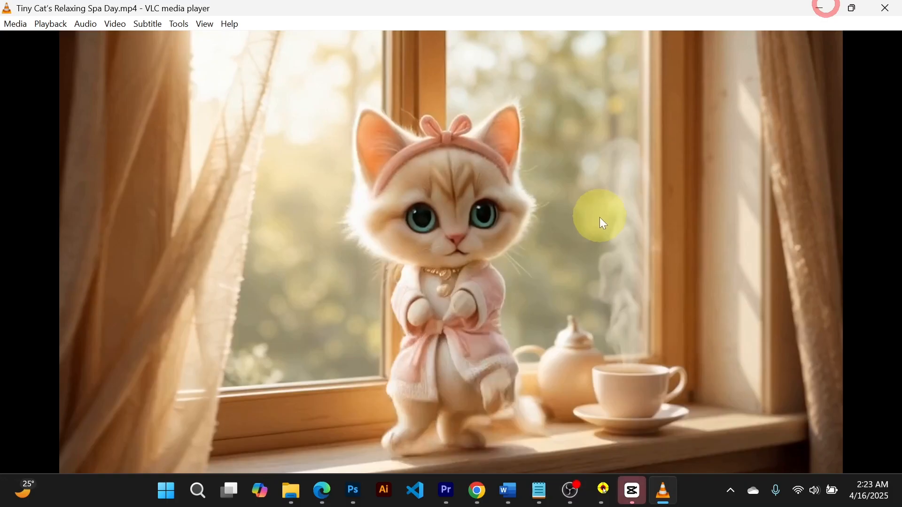
double_click(588, 232)
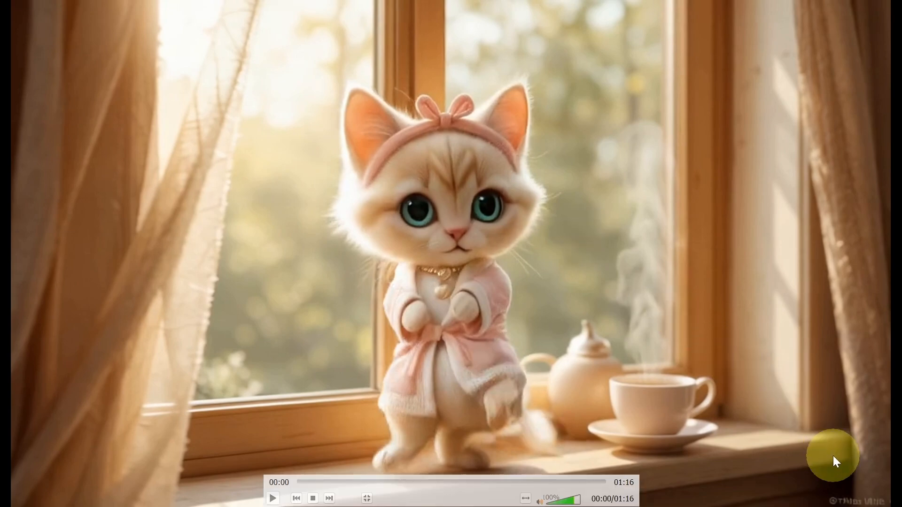
key(space)
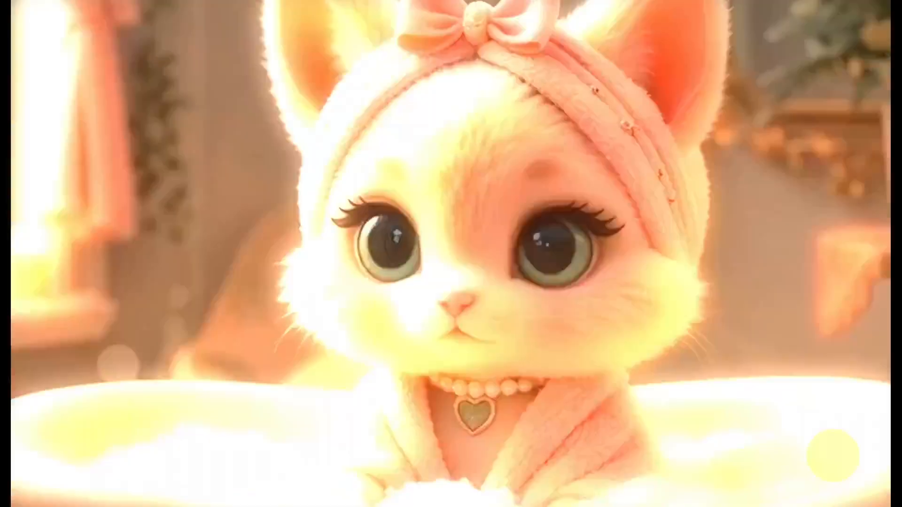